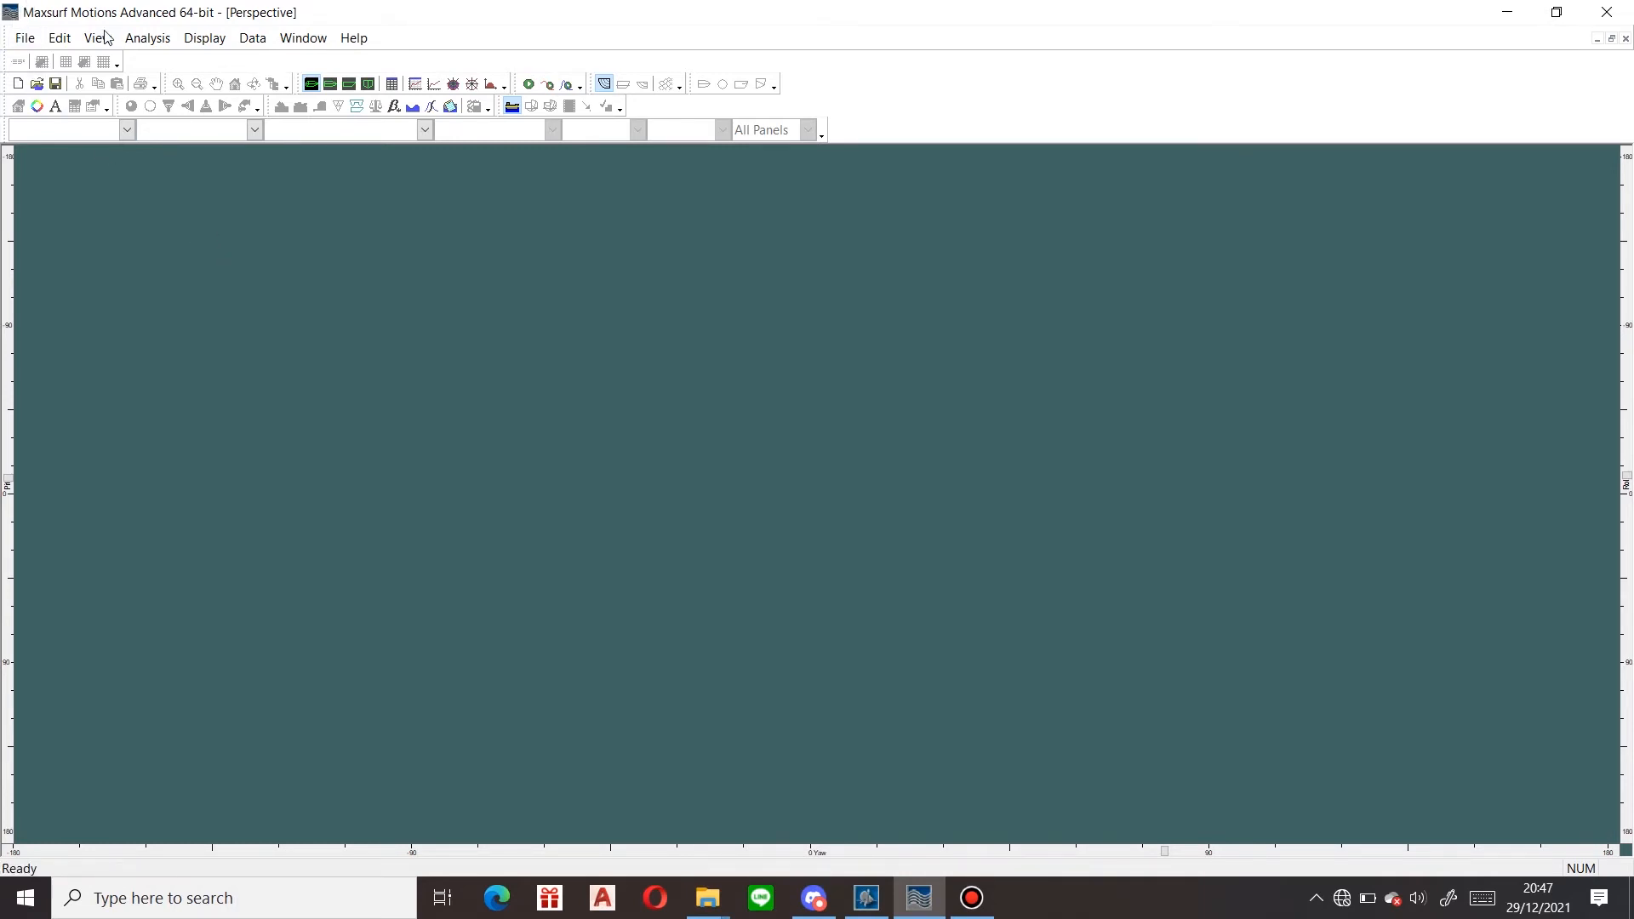
Open the hull design Kelas 4 Kapal 2 from the Klas 4 folder
click(34, 39)
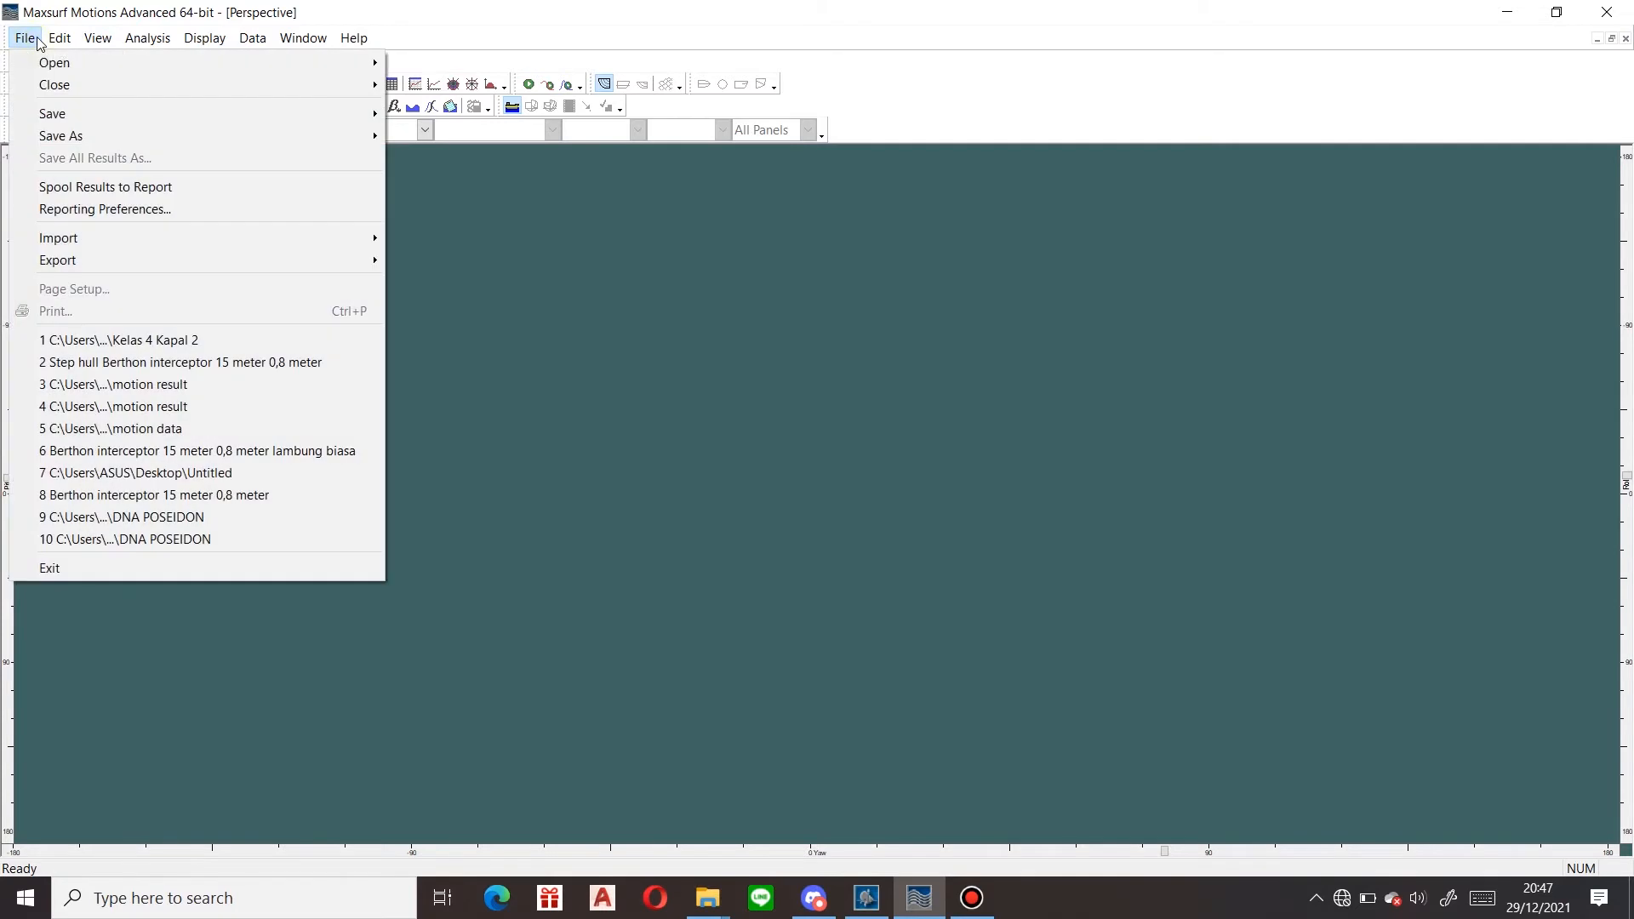
mouse_move(55, 62)
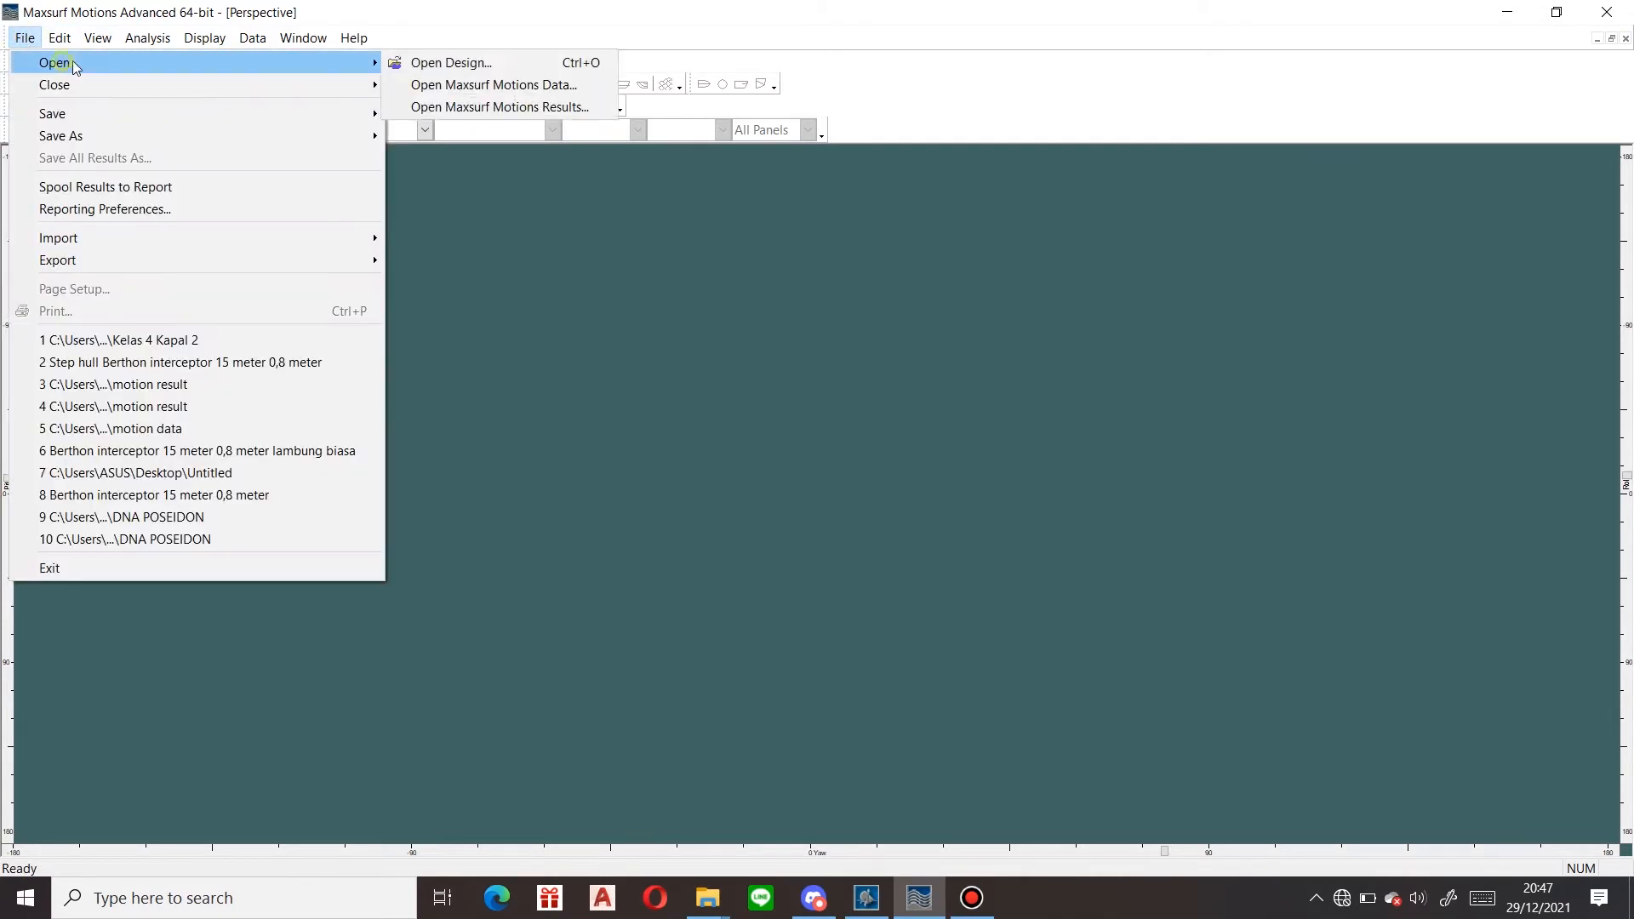
click(442, 62)
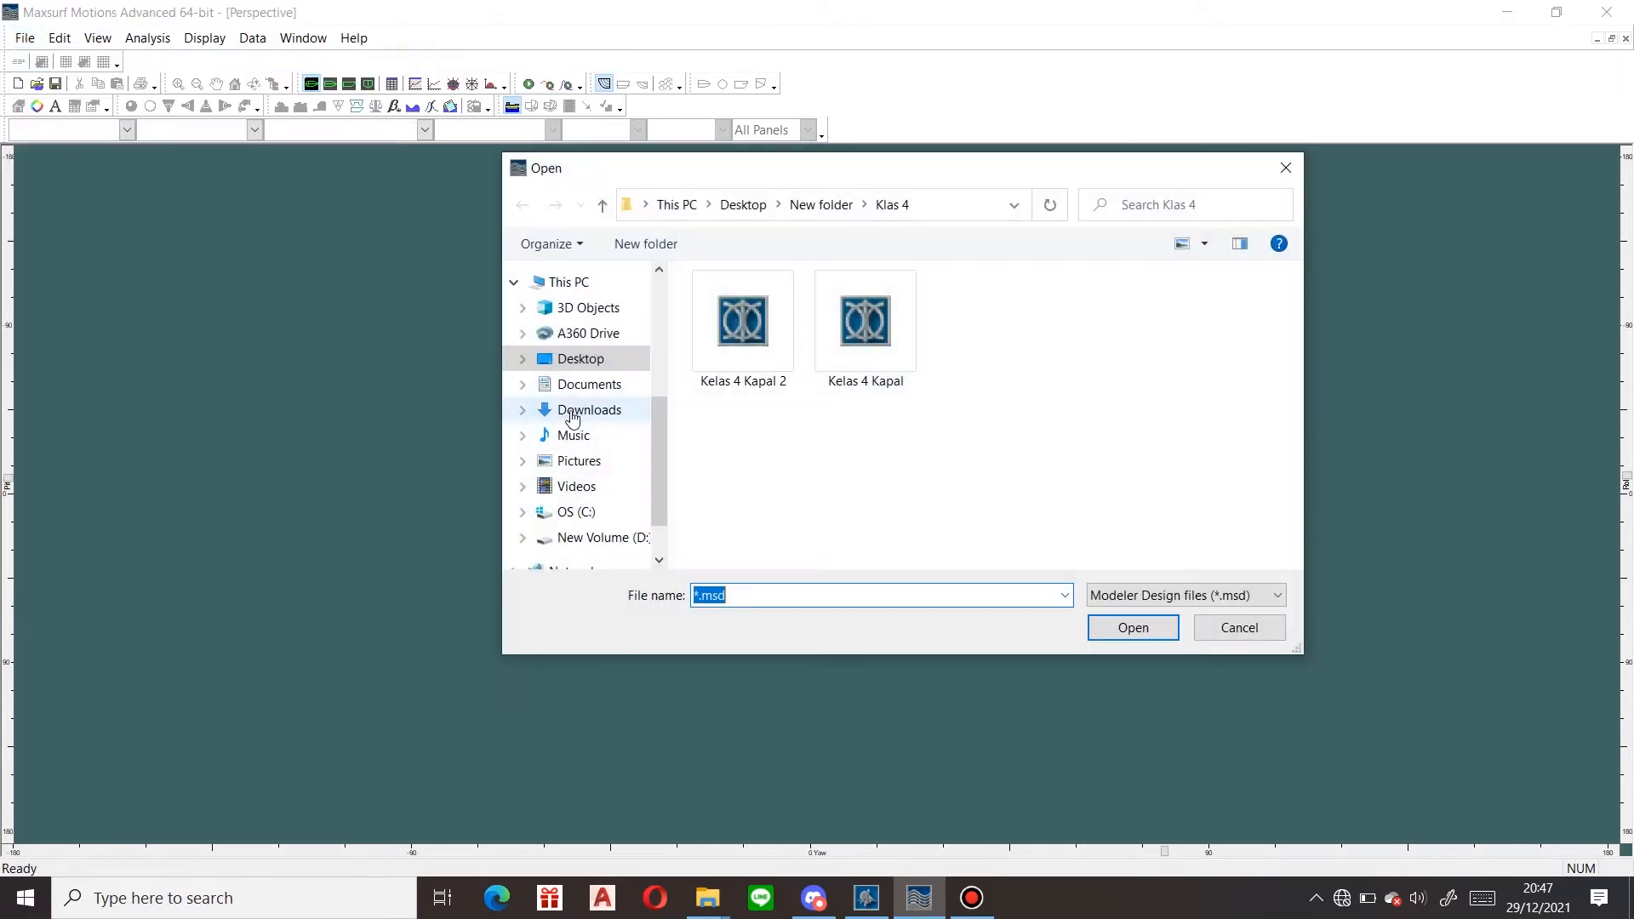
double_click(766, 328)
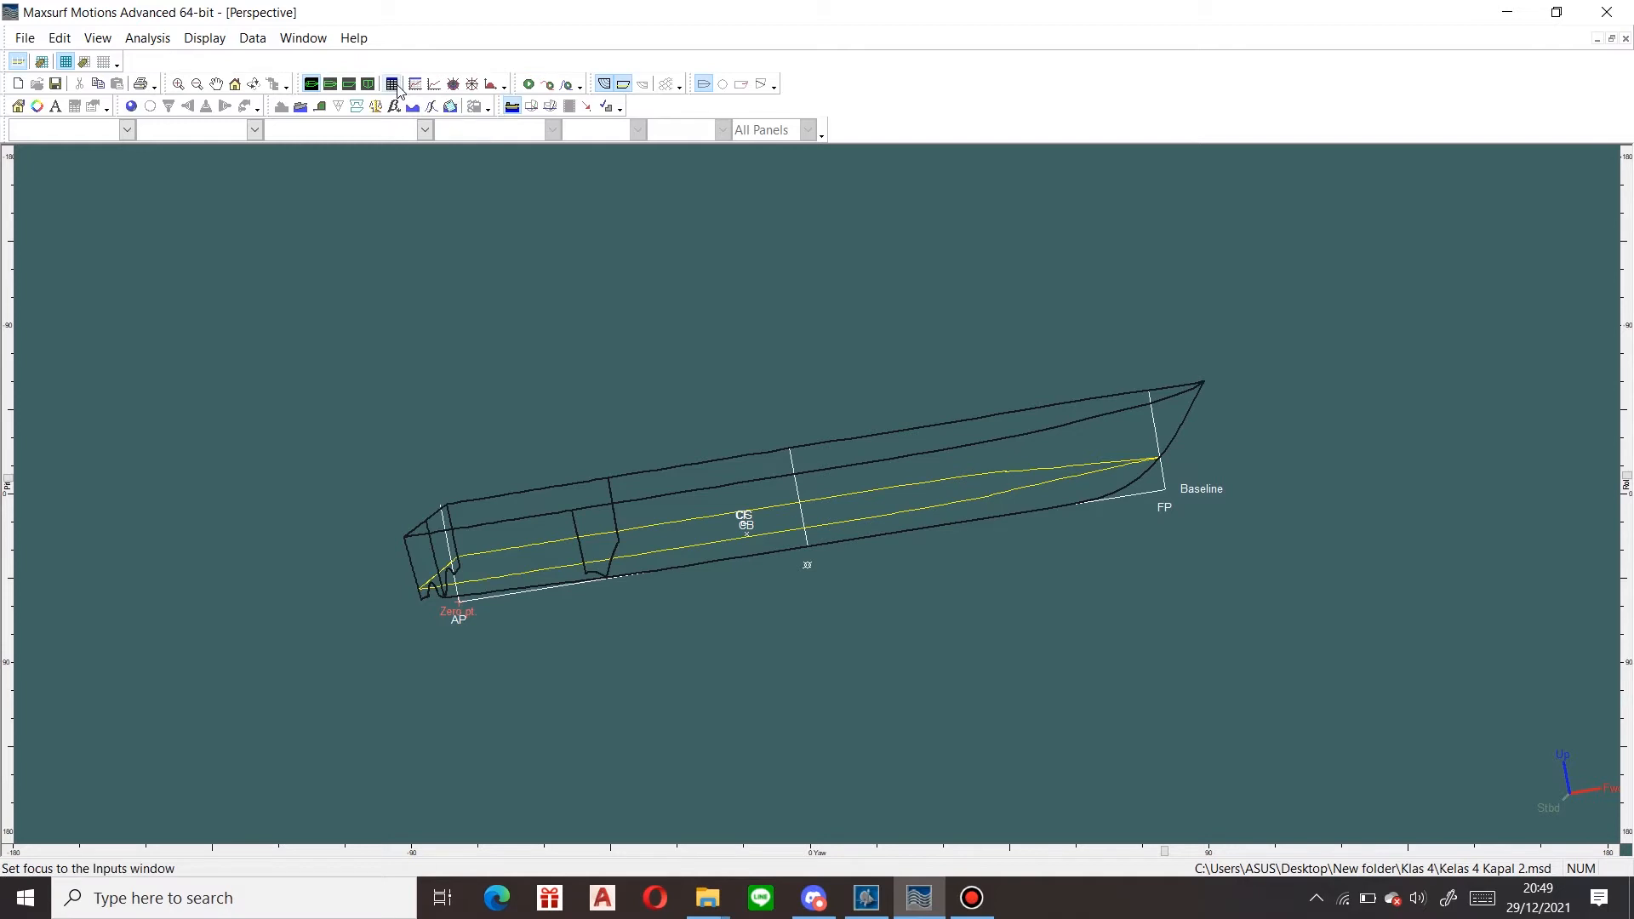
Bring up the analysis inputs and look through the Locations, Speeds, Headings and Spectra tables
click(304, 38)
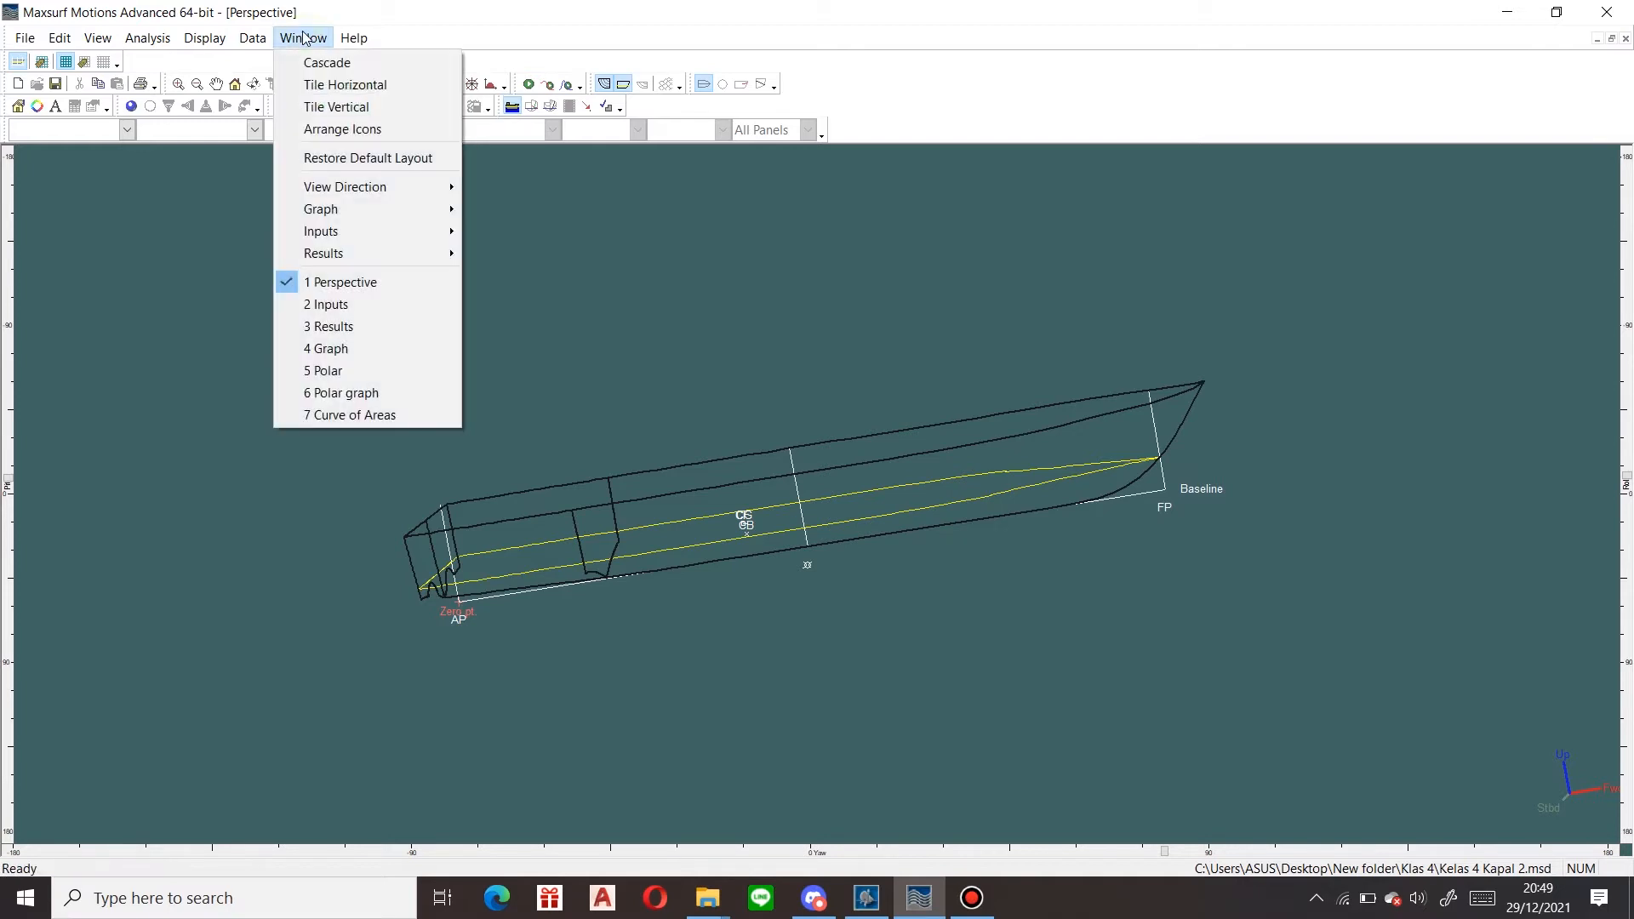
click(343, 305)
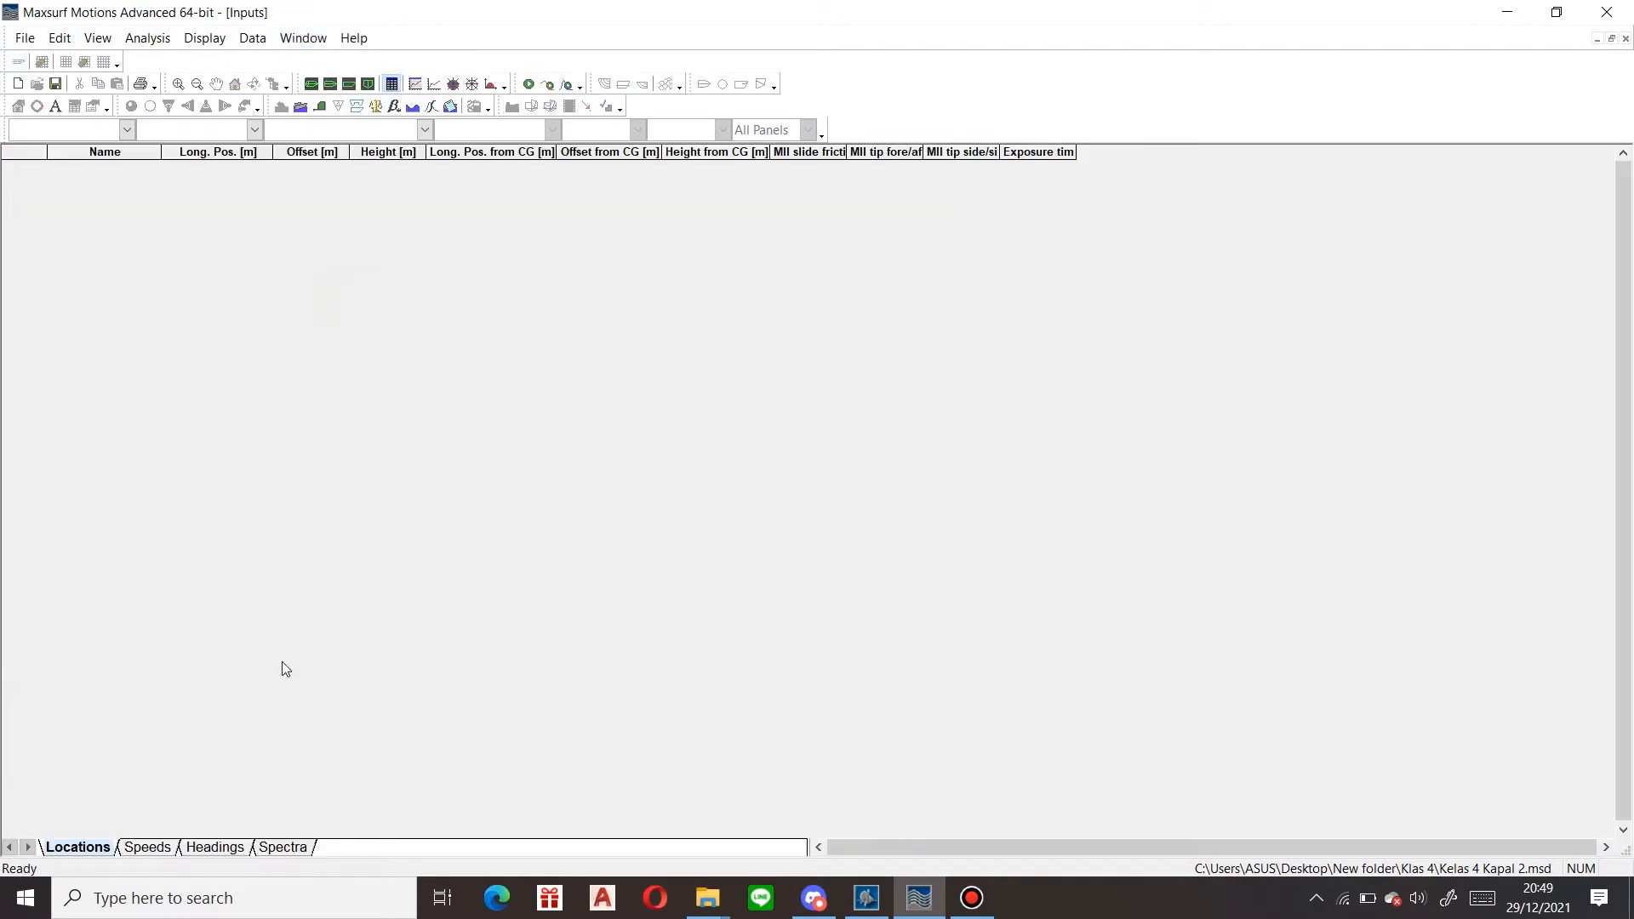
click(138, 848)
click(217, 848)
click(281, 848)
click(88, 851)
Add a vessel speed named 27 Knot with a value of 27 kn to the Speeds table
click(138, 853)
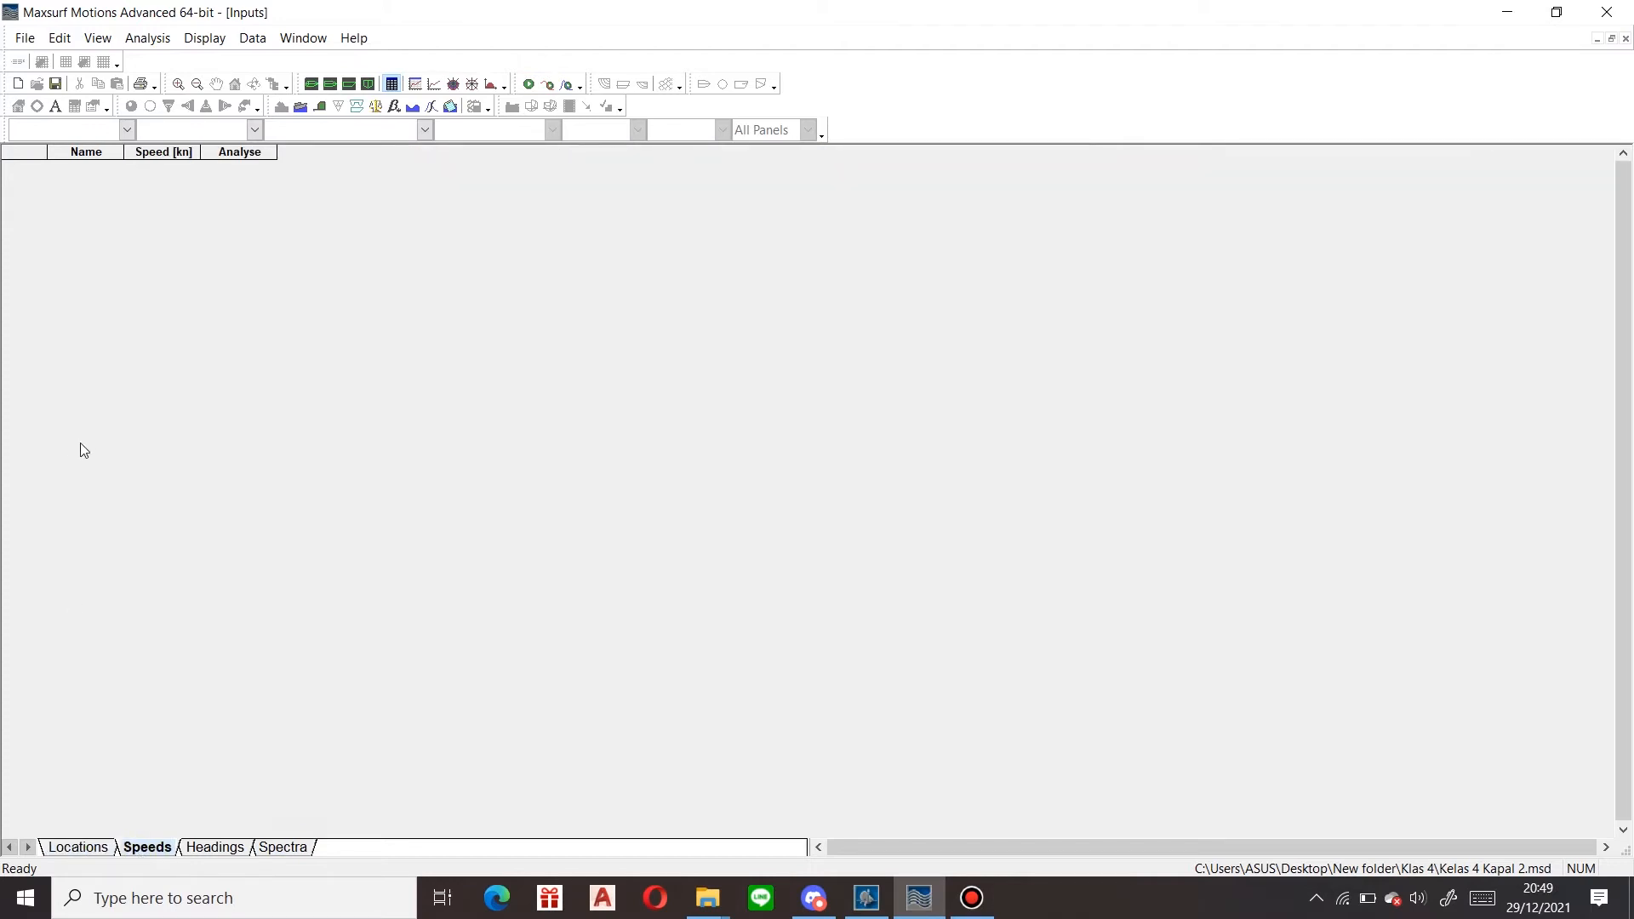
key(ctrl+a)
click(108, 170)
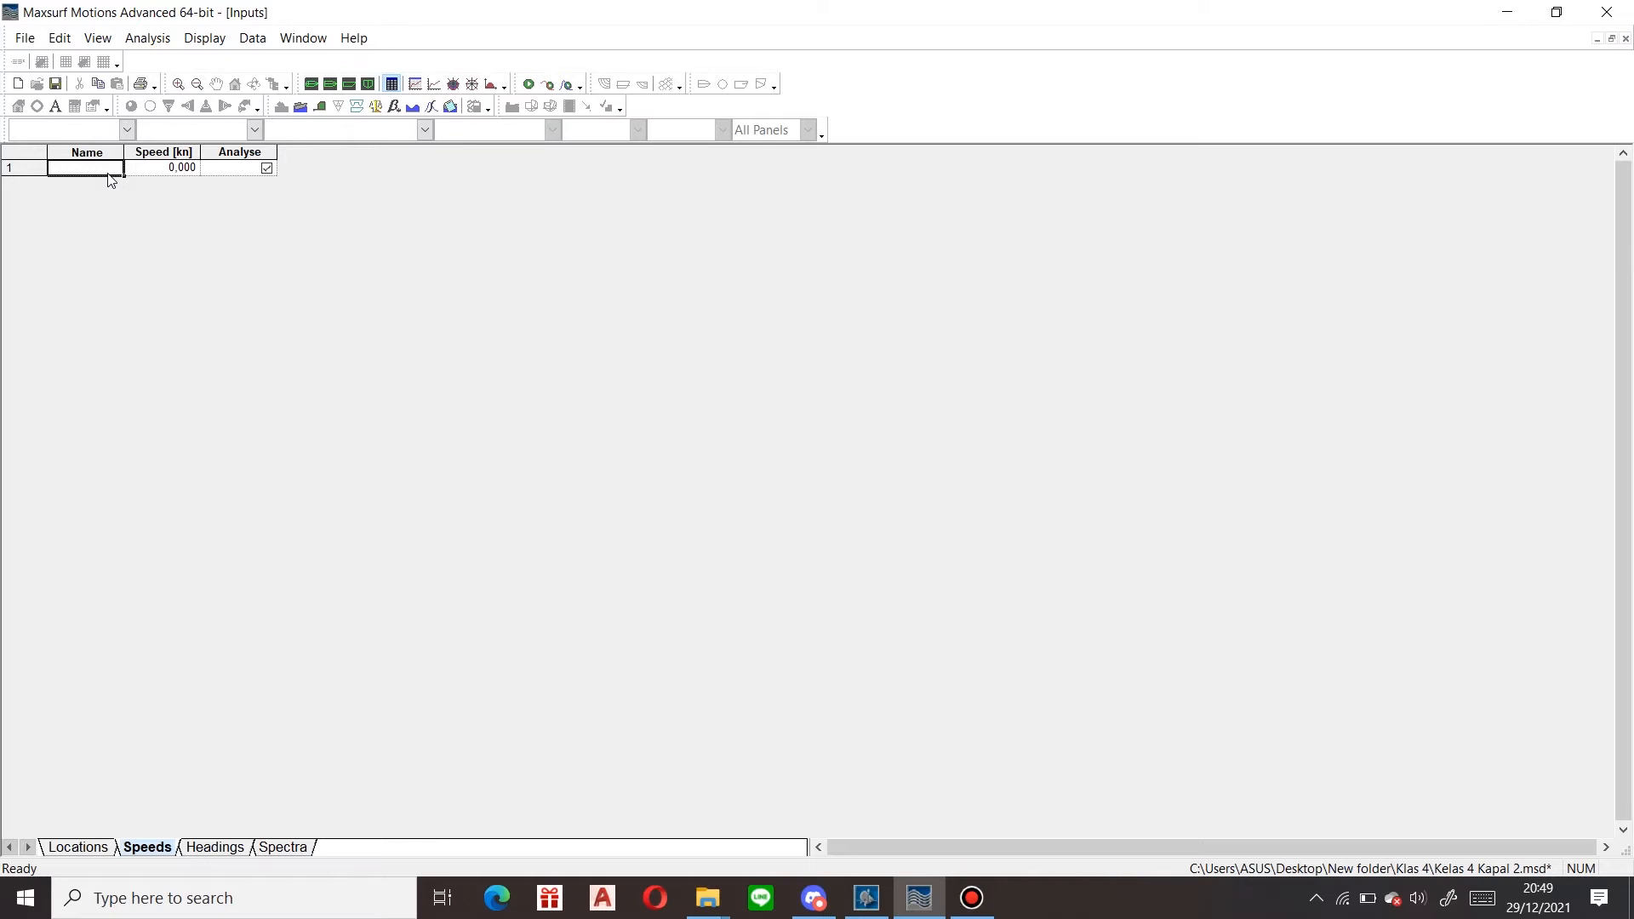
text(27 Knot)
key(Tab)
text(27)
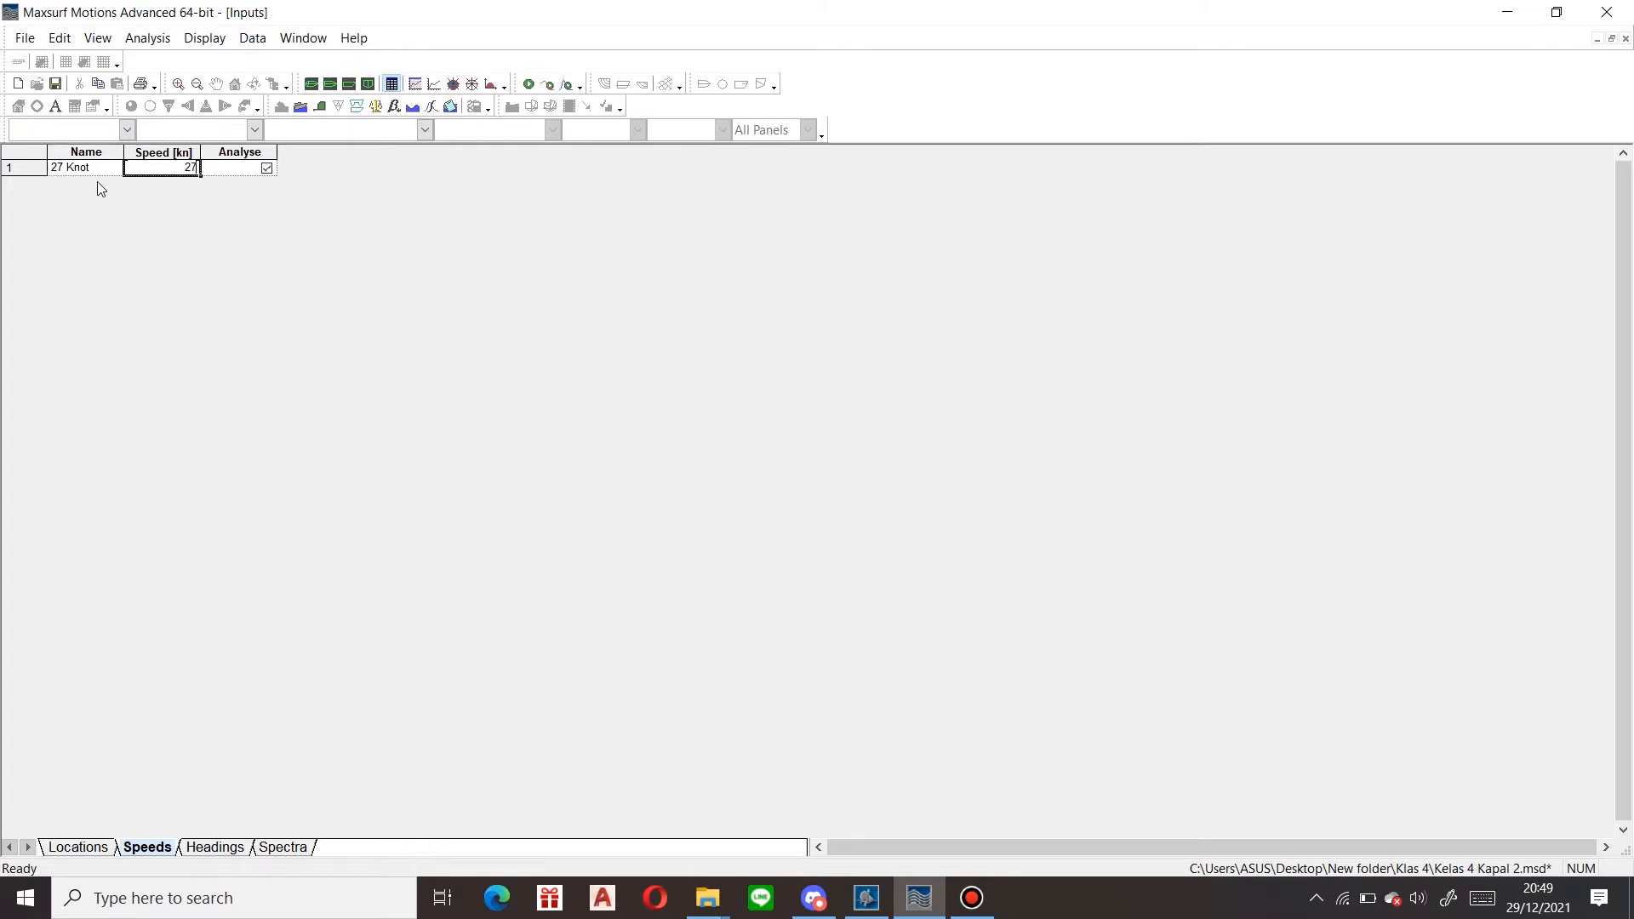
key(Return)
Add a second vessel speed named 22 Knot with a value of 22 kn
key(ctrl+a)
key(Down)
key(Left)
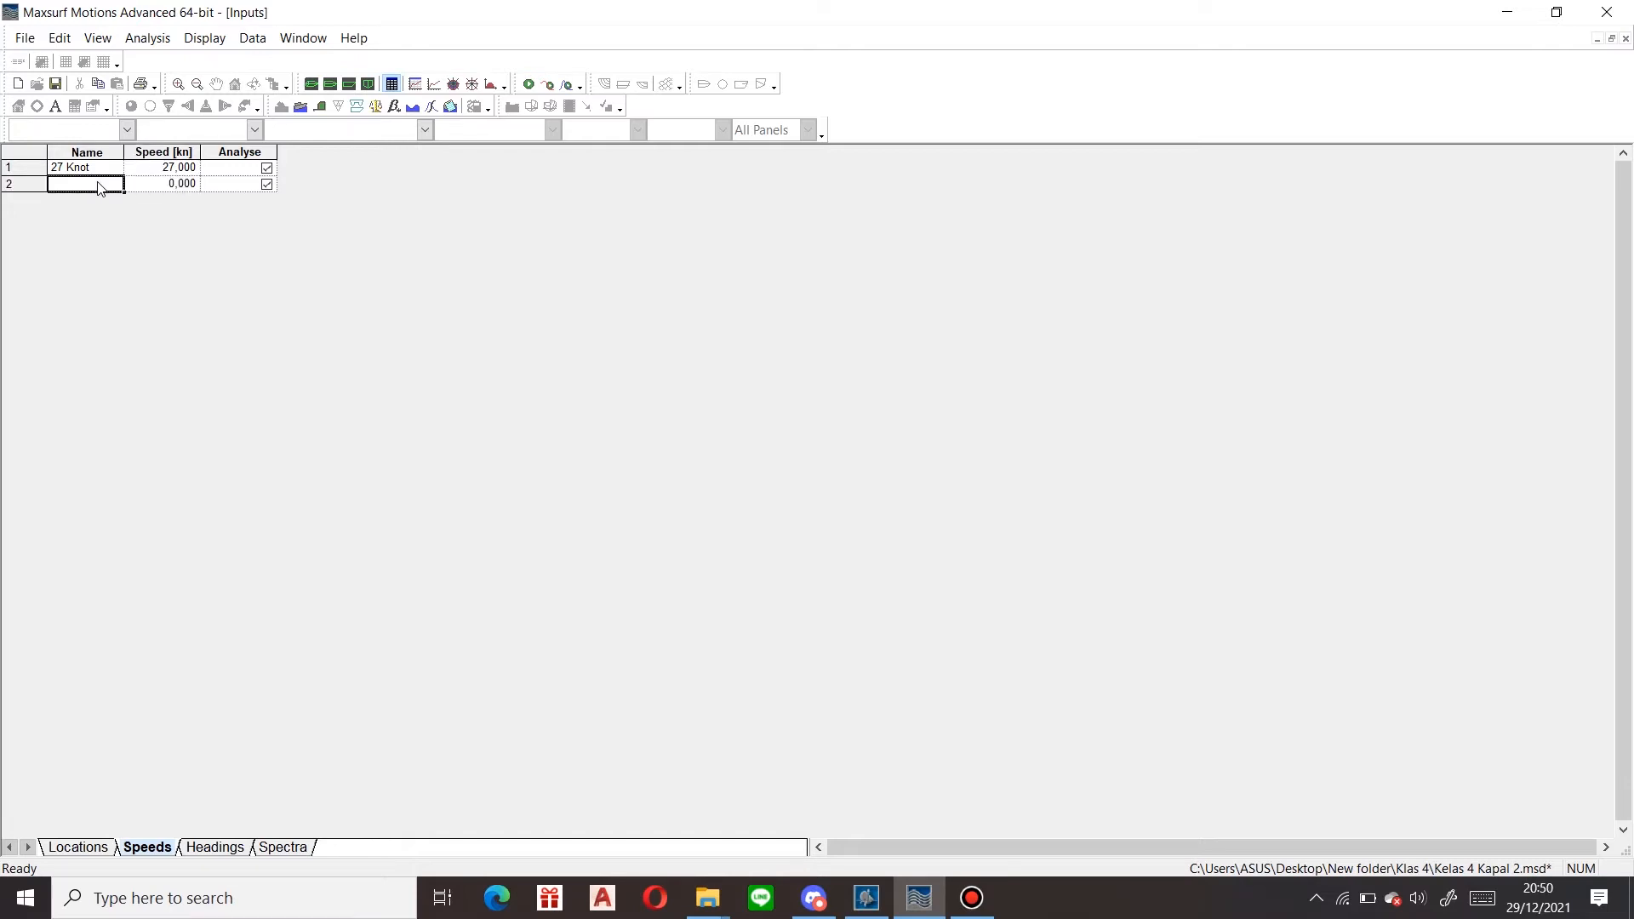
text(22 Kno)
key(Return)
key(Tab)
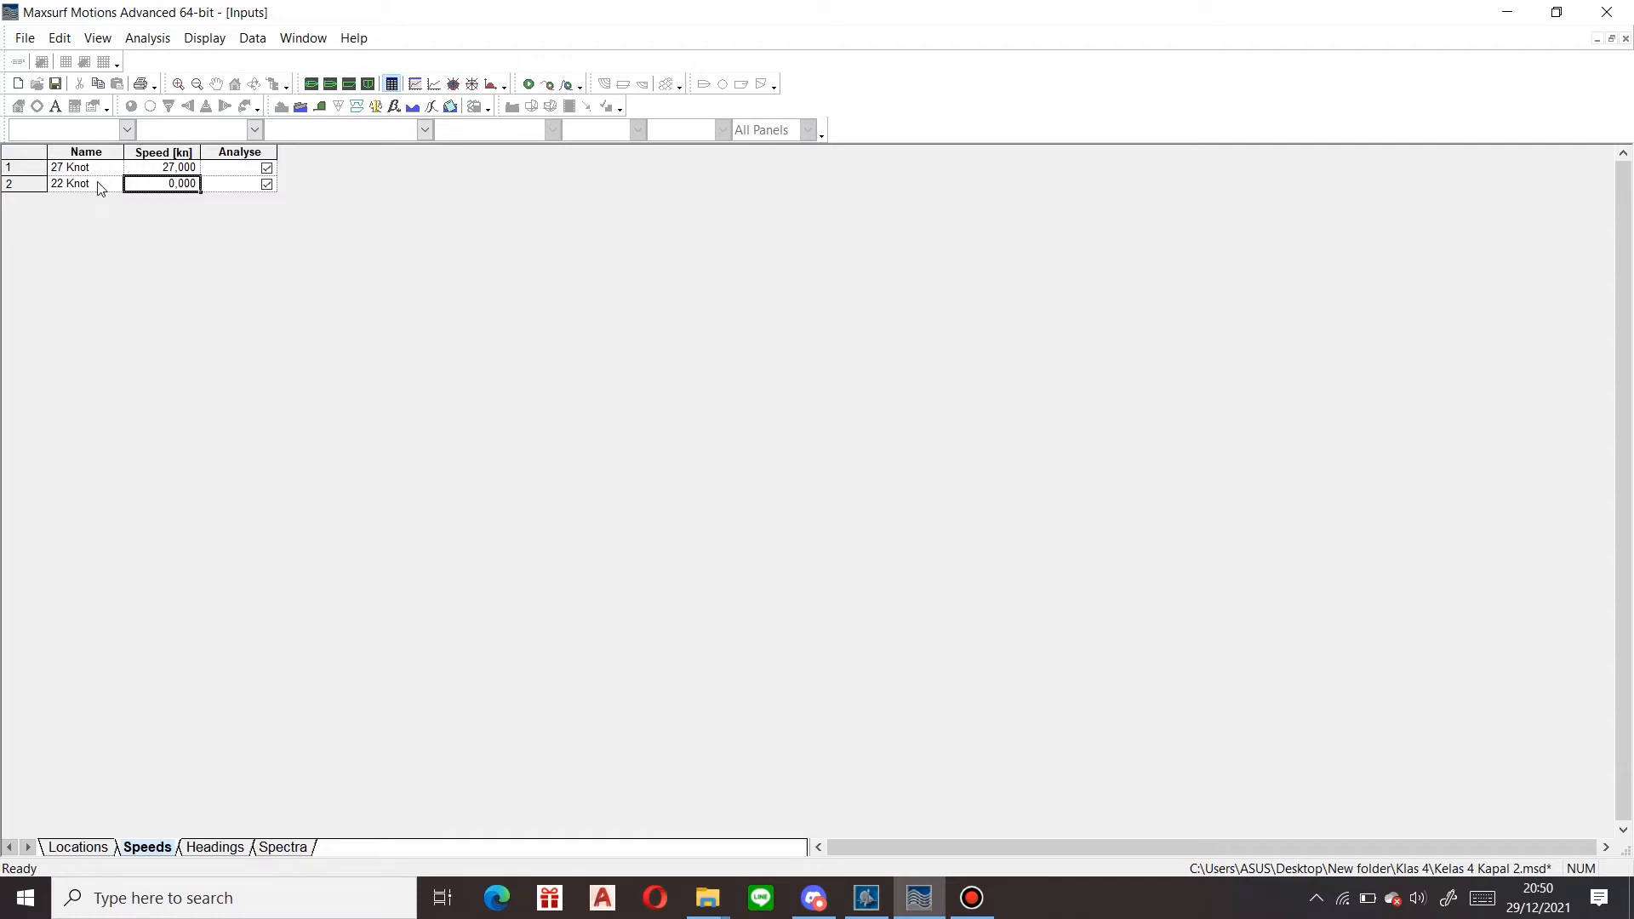
text(22)
key(Return)
Check the unit settings for length, mass, speed, force, power, angle and frequency
click(252, 37)
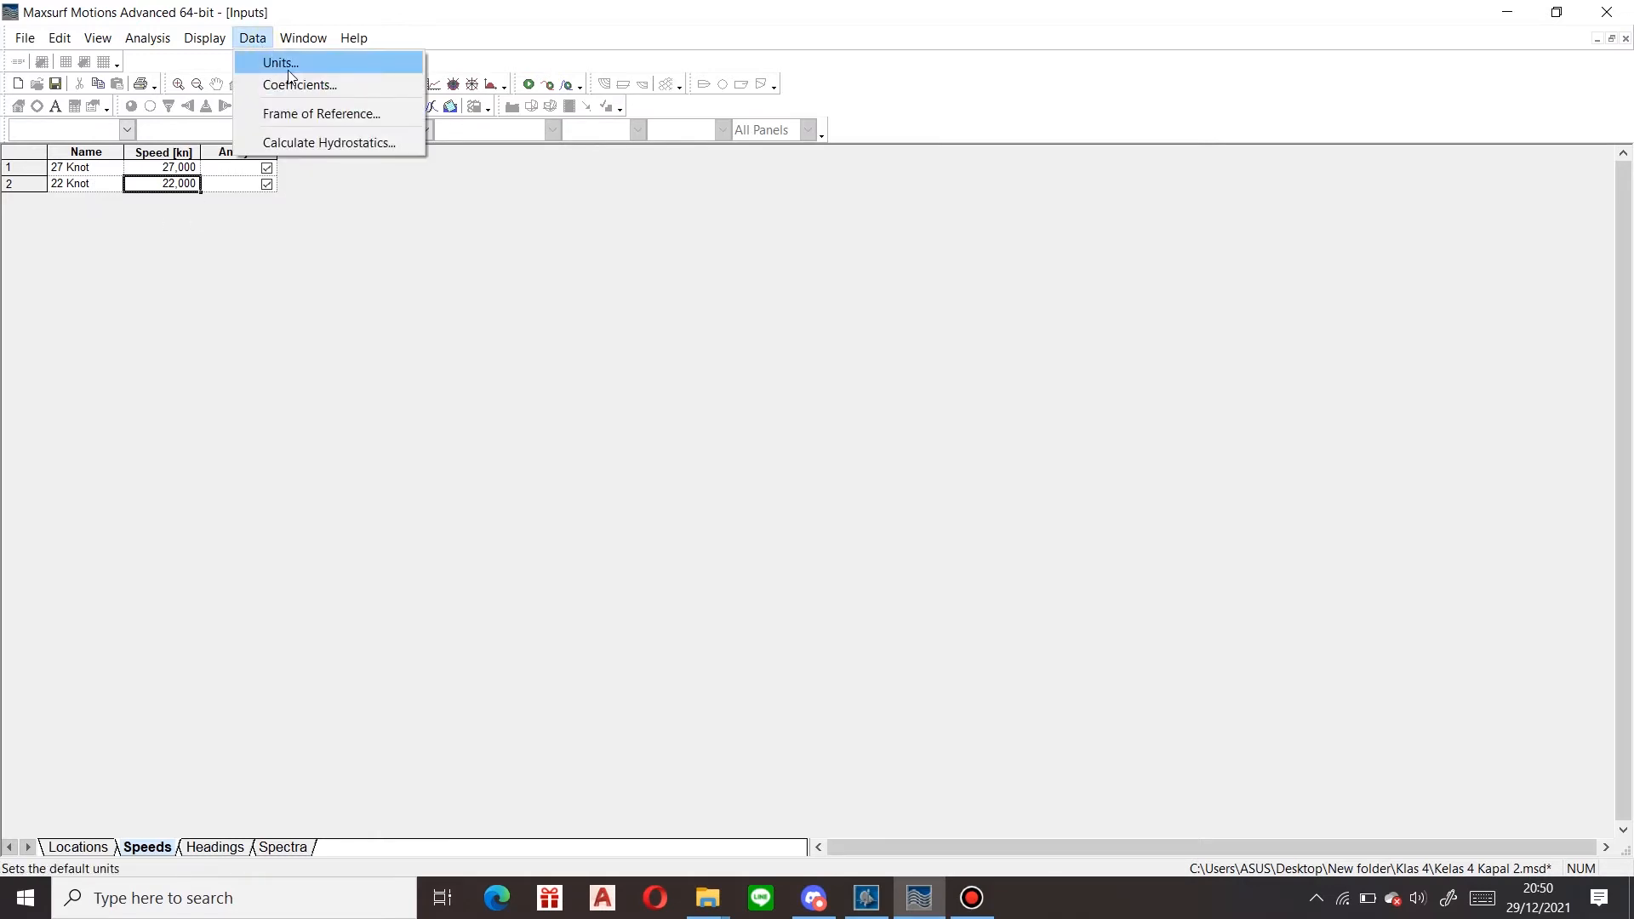
click(281, 63)
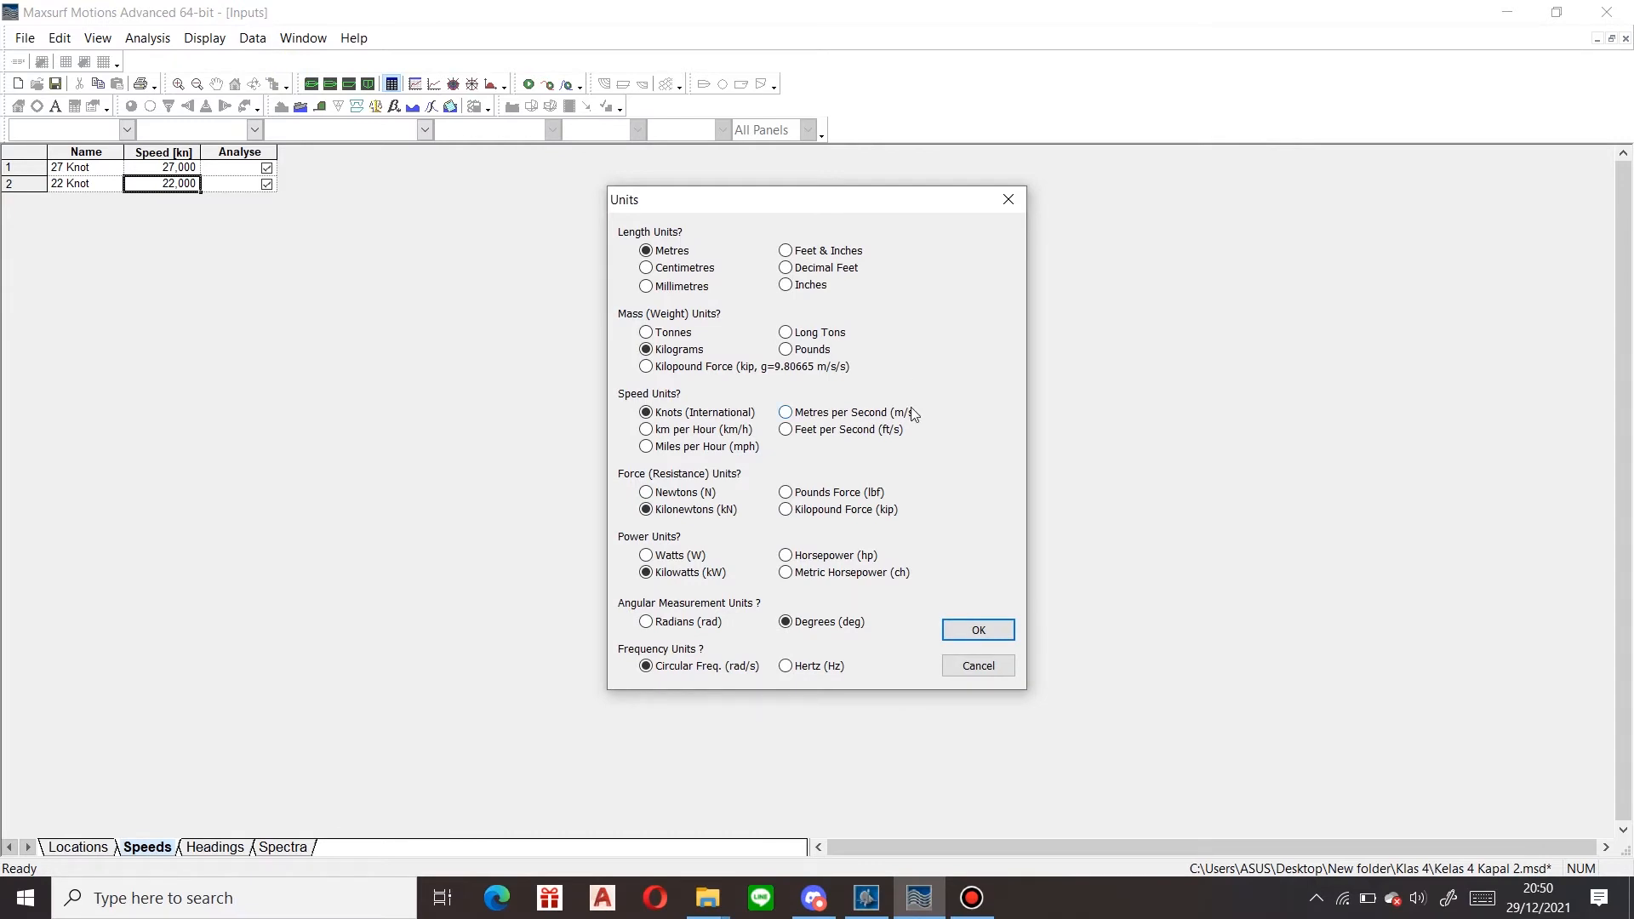
click(993, 630)
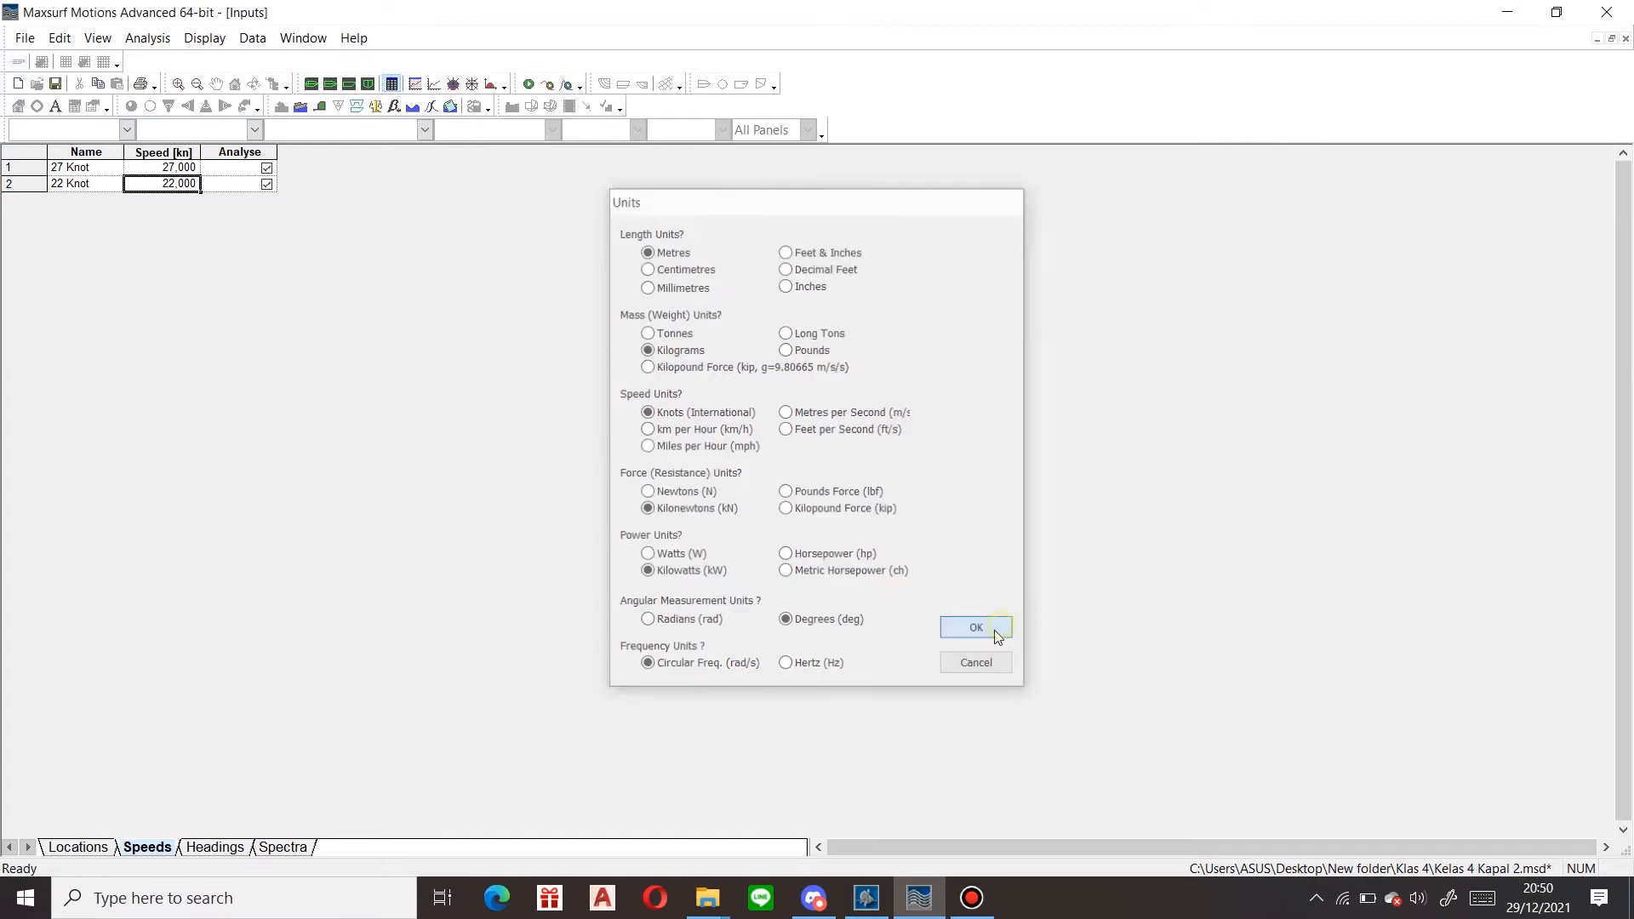
Add four empty rows to the Headings table
click(214, 848)
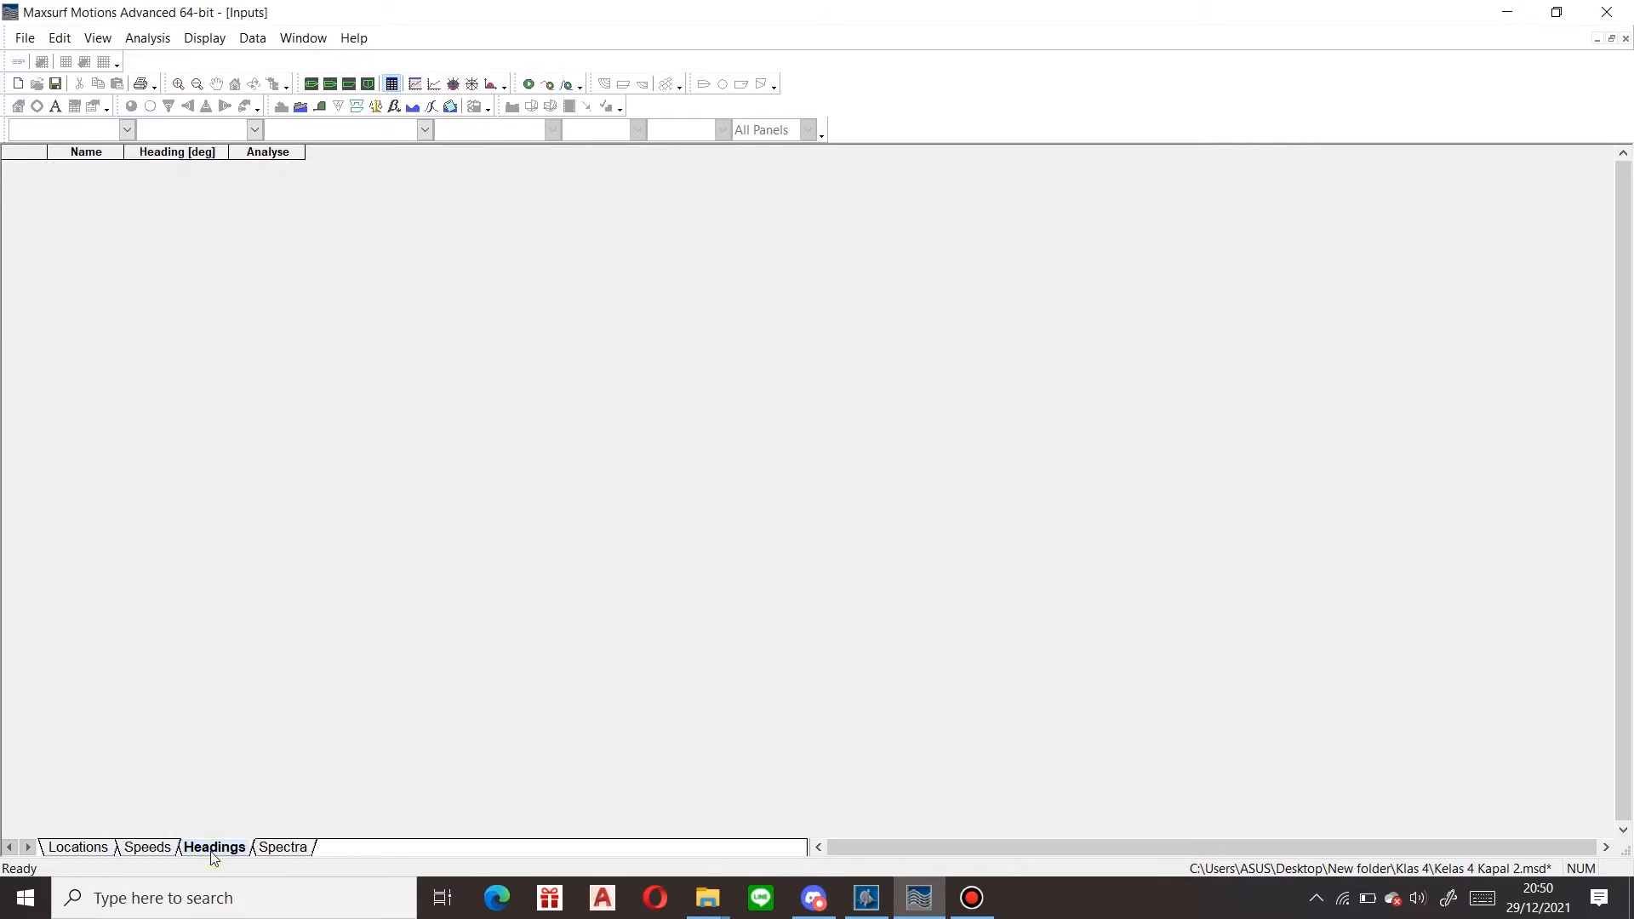
key(ctrl+a)
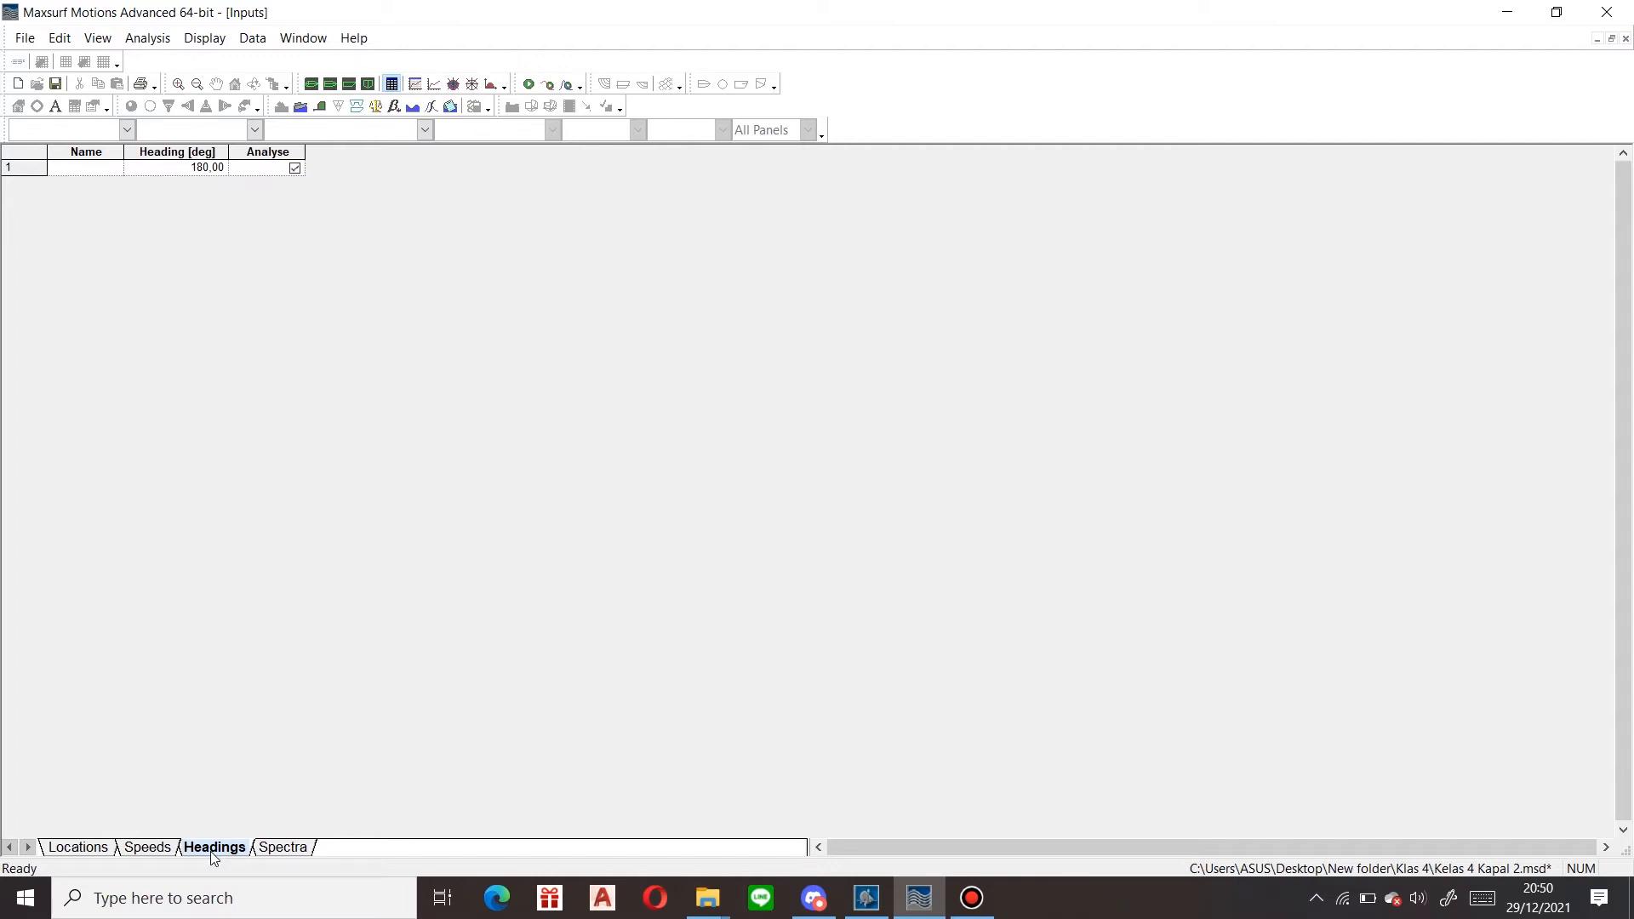
key(ctrl+a)
key(ctrl+a)
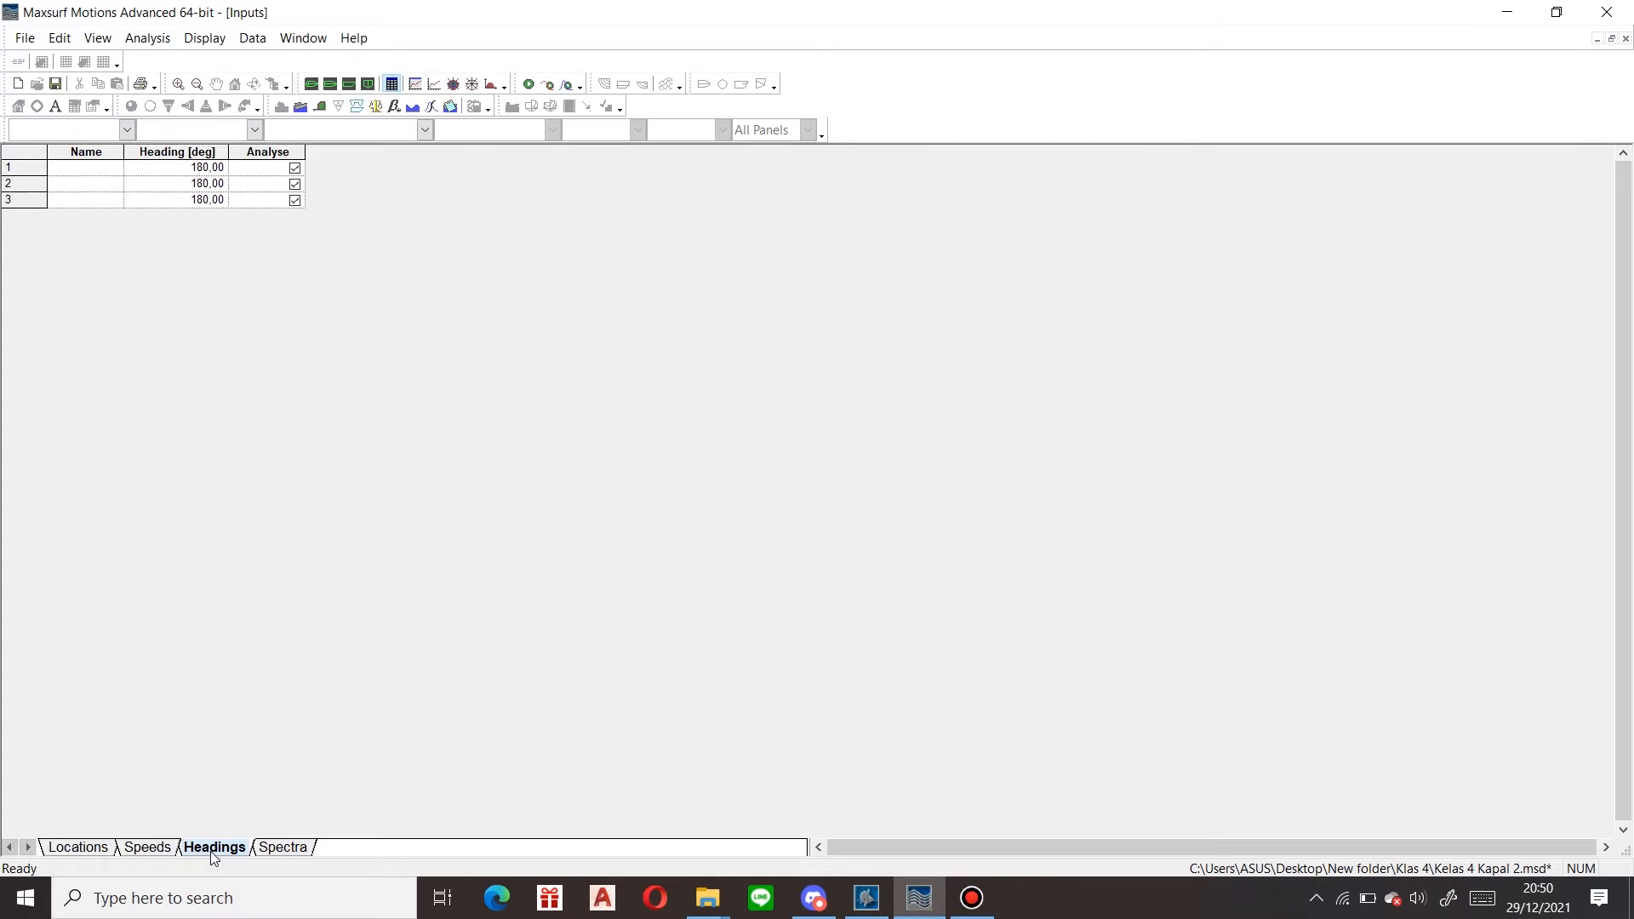
key(ctrl+a)
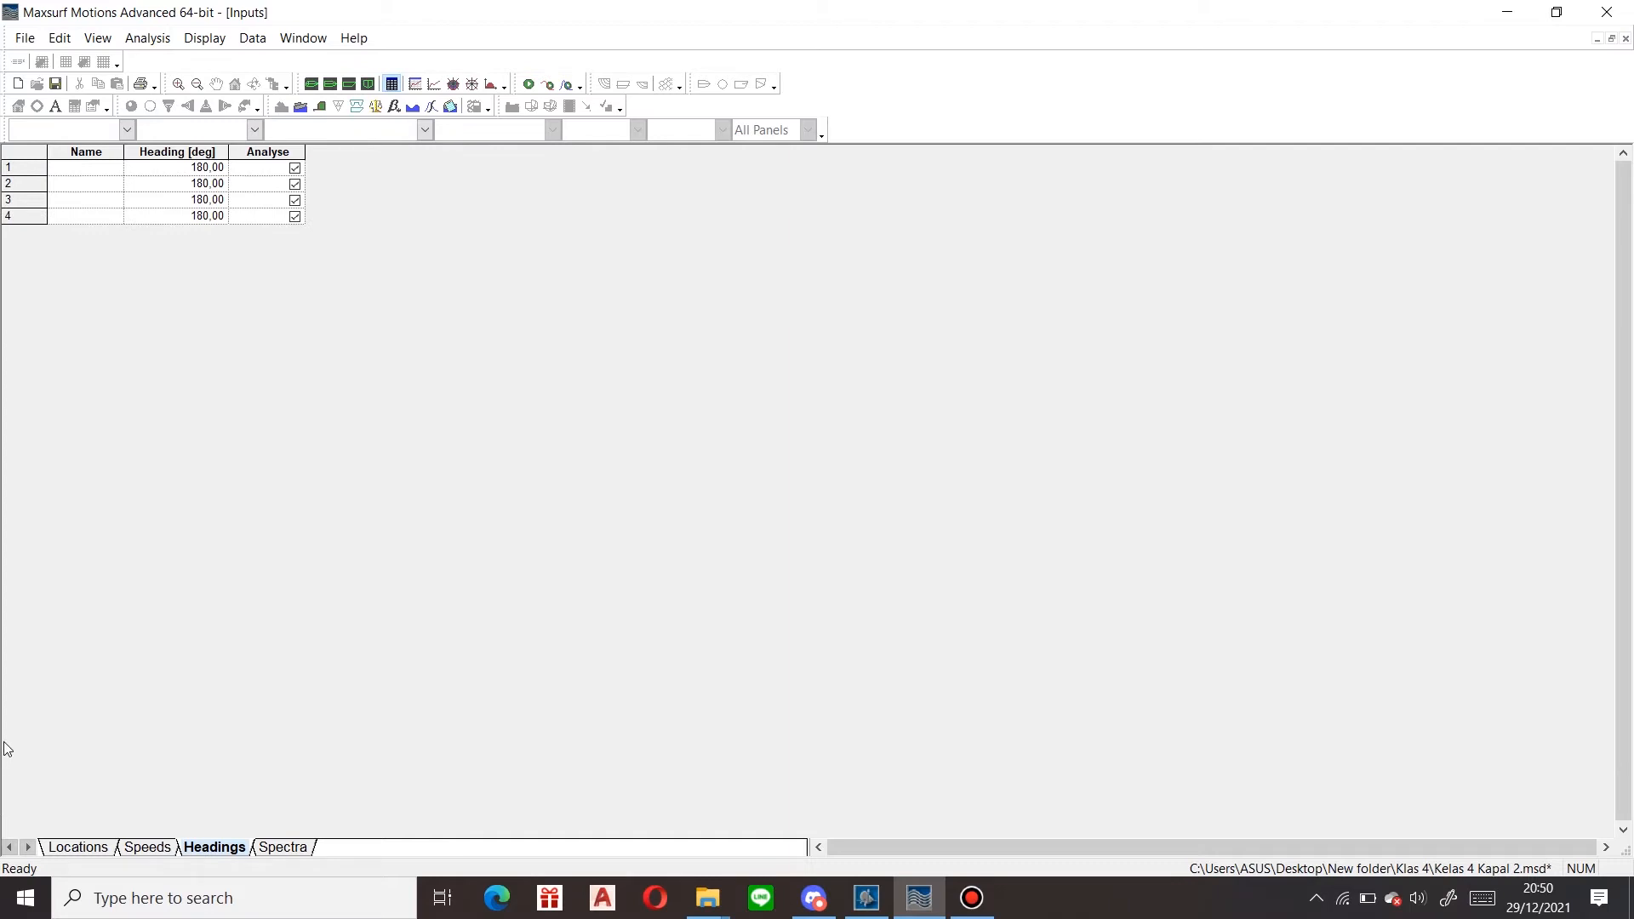
Name the first wave heading Head Seas
click(86, 176)
text(Head s)
key(BackSpace)
text(Seas)
key(Return)
key(Up)
key(Right)
Name the second wave heading Beam Seas and set its angle to 90 degrees
click(90, 181)
text(B)
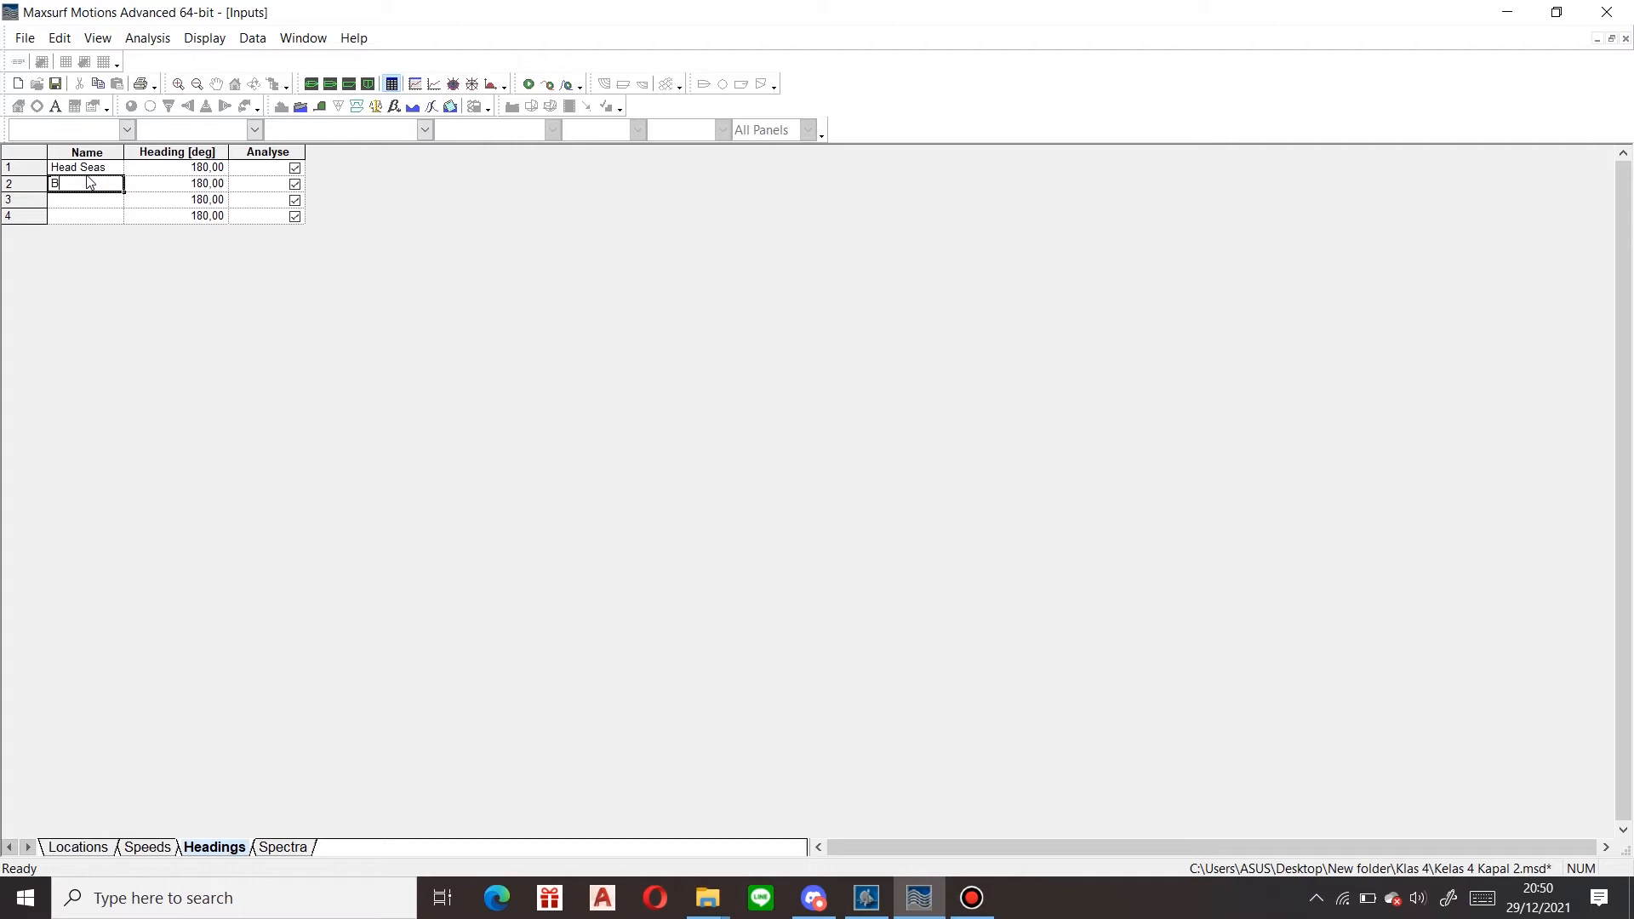
text(eam Seas)
key(Return)
click(189, 169)
click(225, 184)
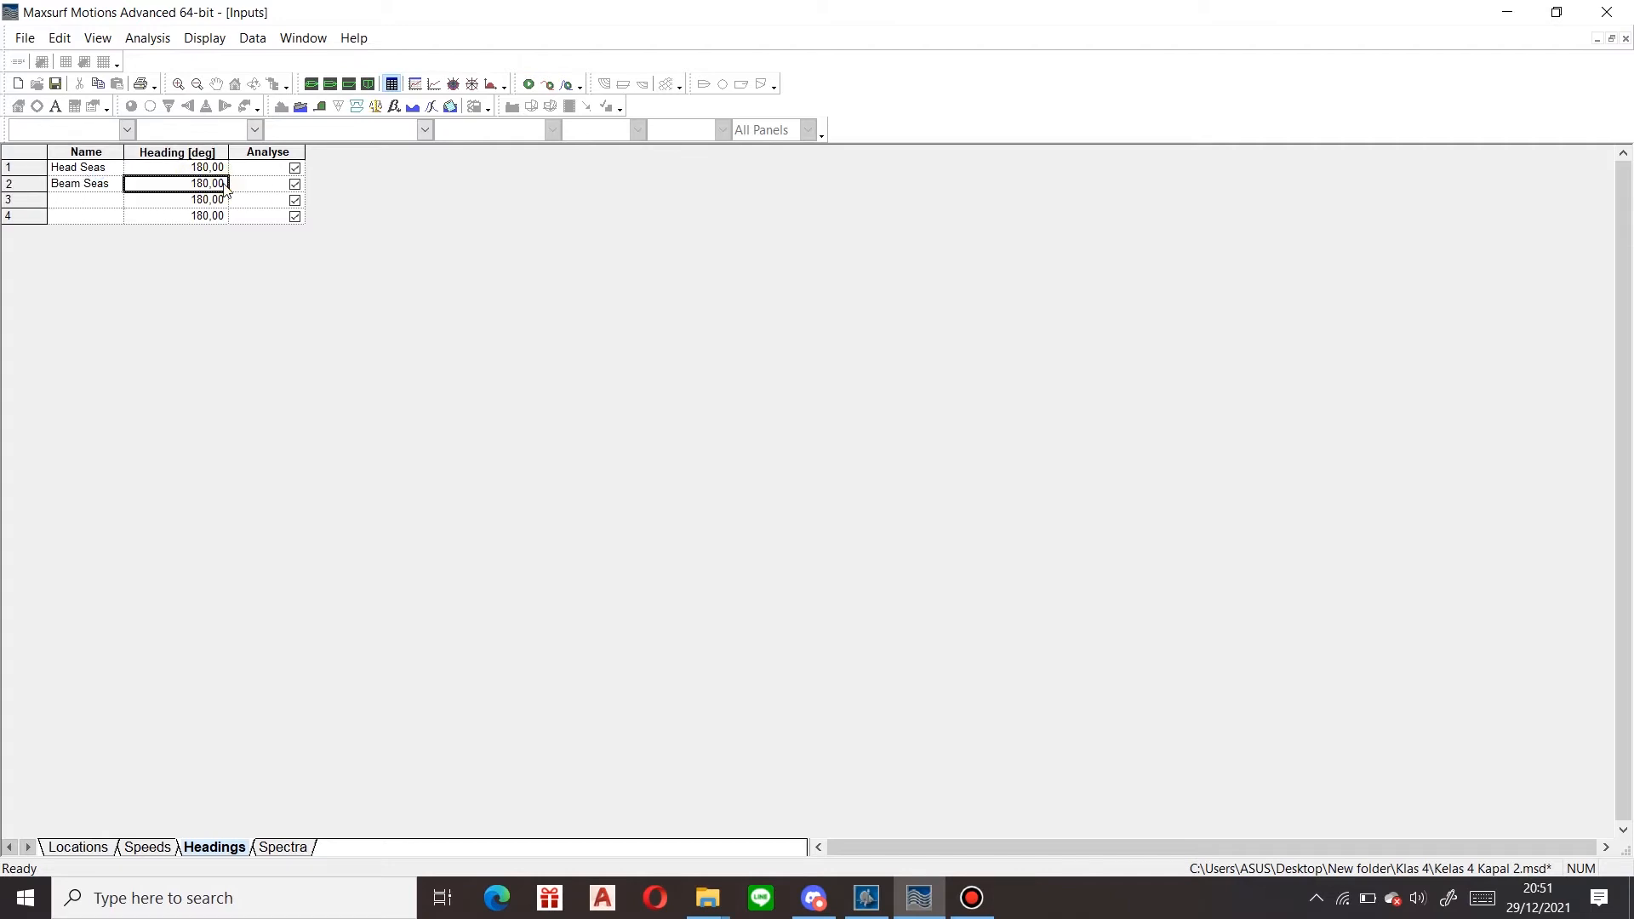
text(90)
key(Return)
Name the third wave heading Following Sea and set its angle to 0 degrees
key(Left)
text(F)
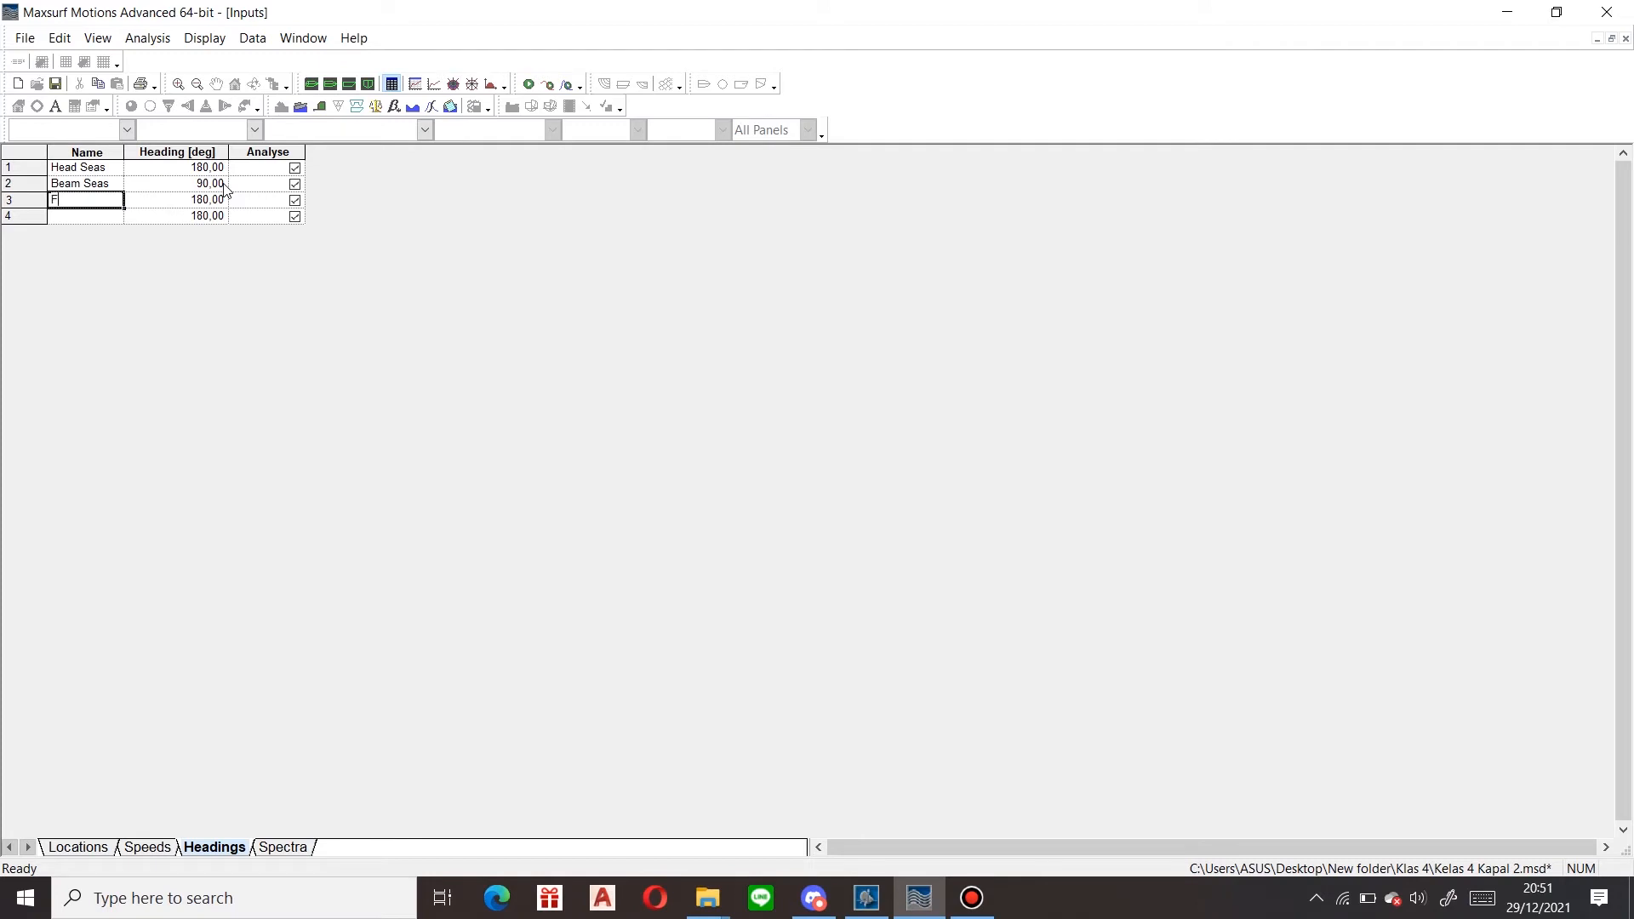
text(ollowin)
key(BackSpace)
text(g Sea)
key(Return)
key(Up)
key(Right)
text(0)
key(Return)
Name the fourth wave heading Quartering Sea and set its angle to 45 degrees
key(Left)
text(Quartering Seaa)
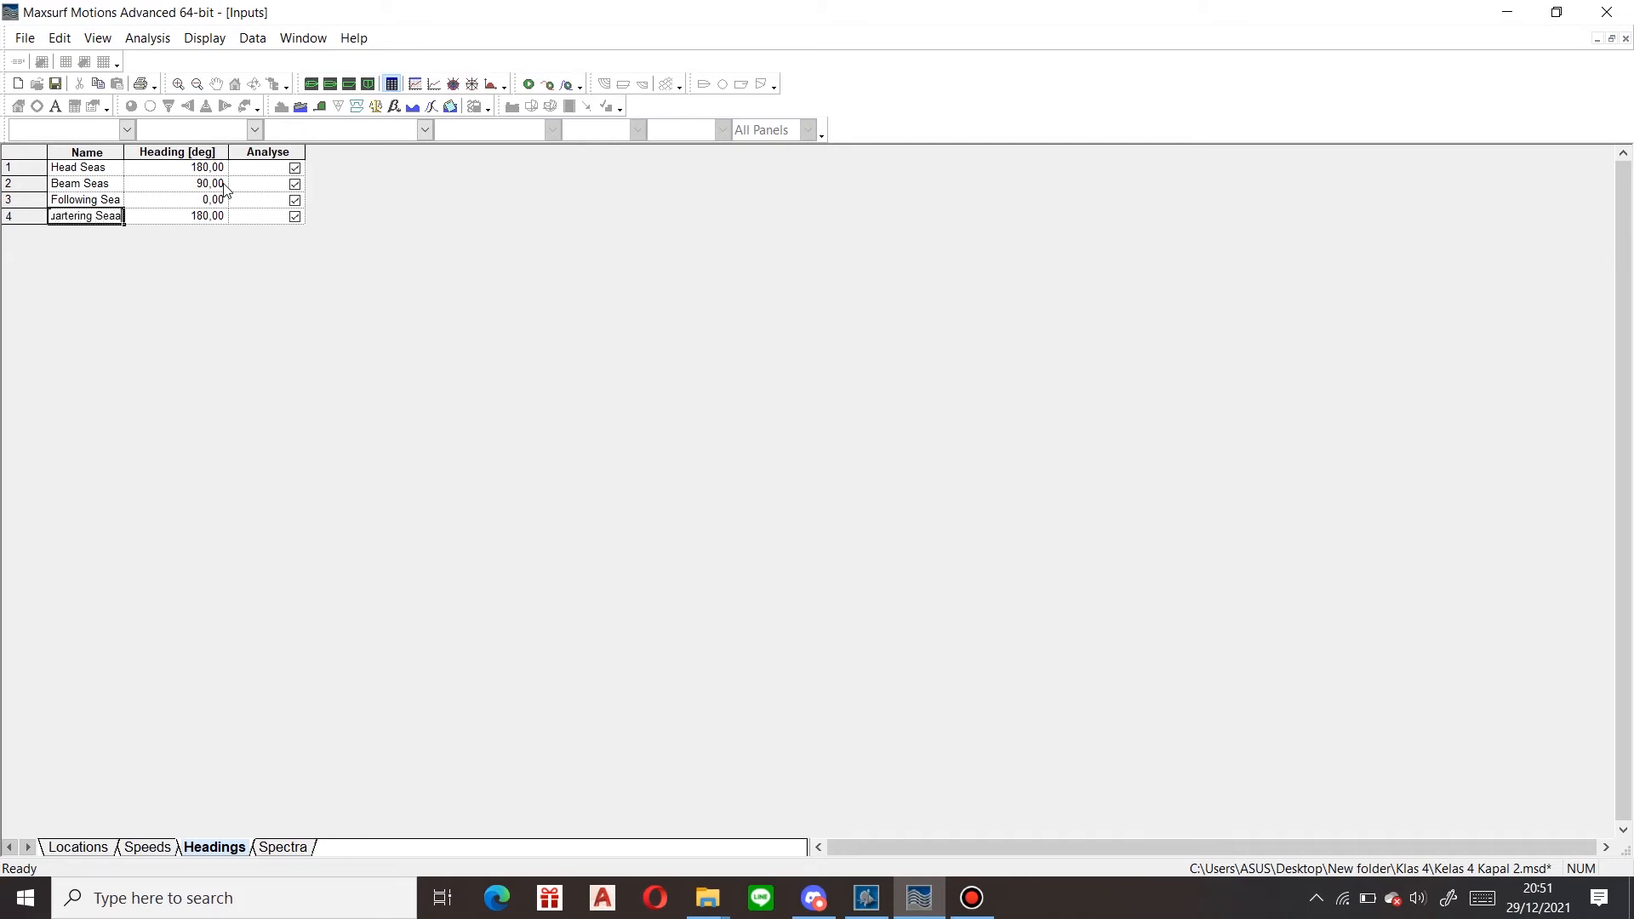
key(BackSpace)
key(Tab)
text(45)
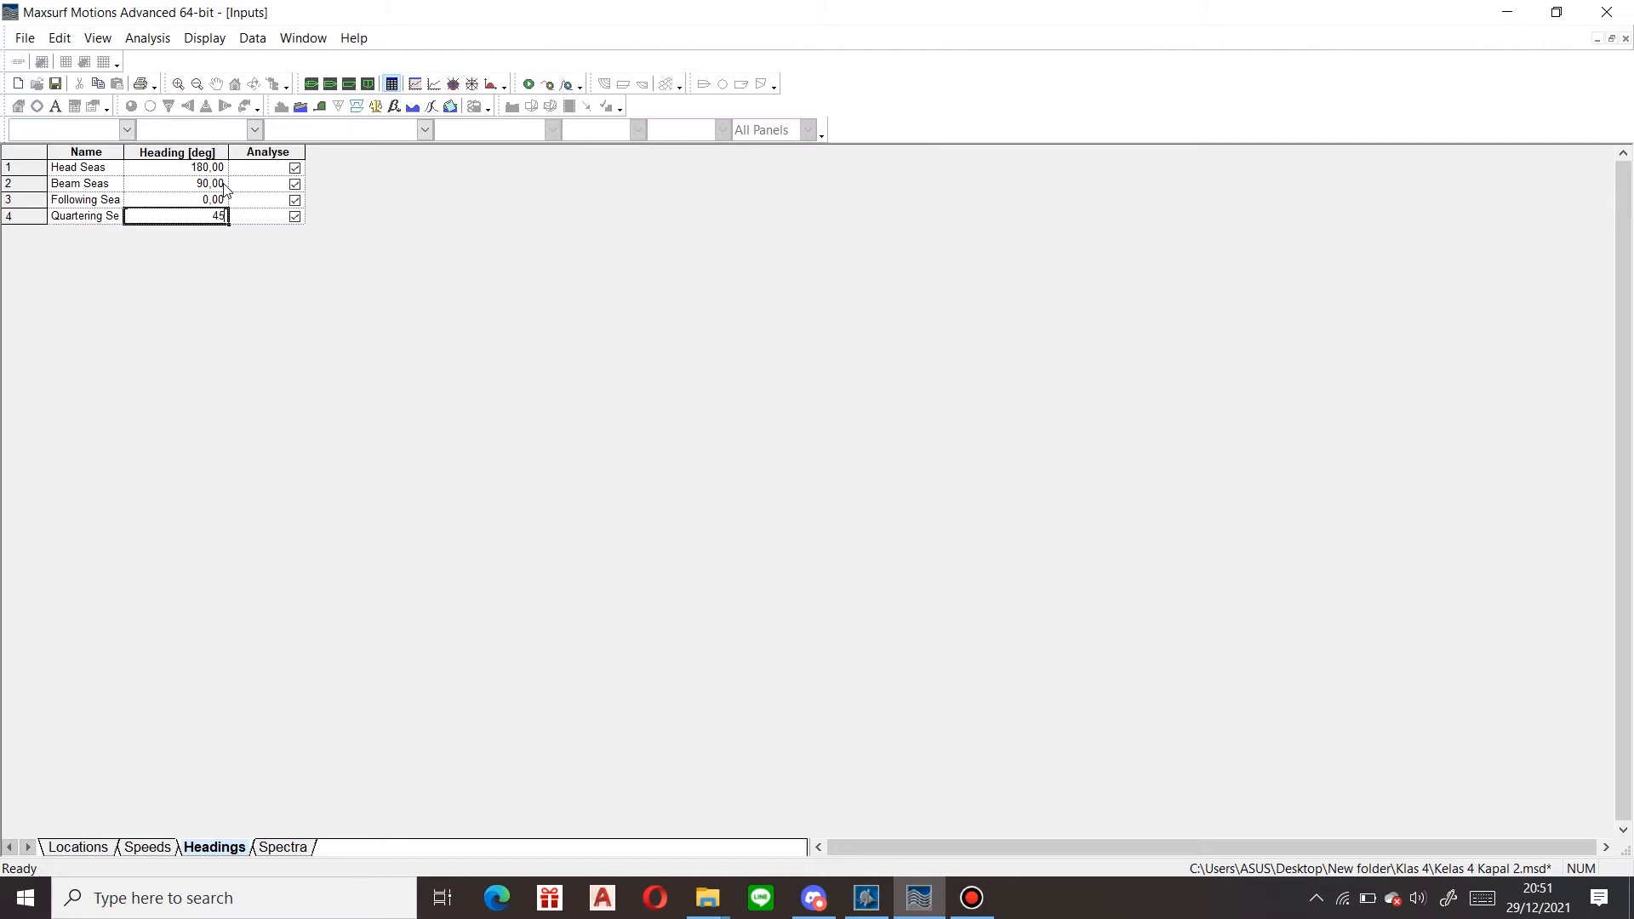
key(Return)
Add a wave spectrum to the Spectra table and set its type to 1 Param. Bretschneider
click(299, 846)
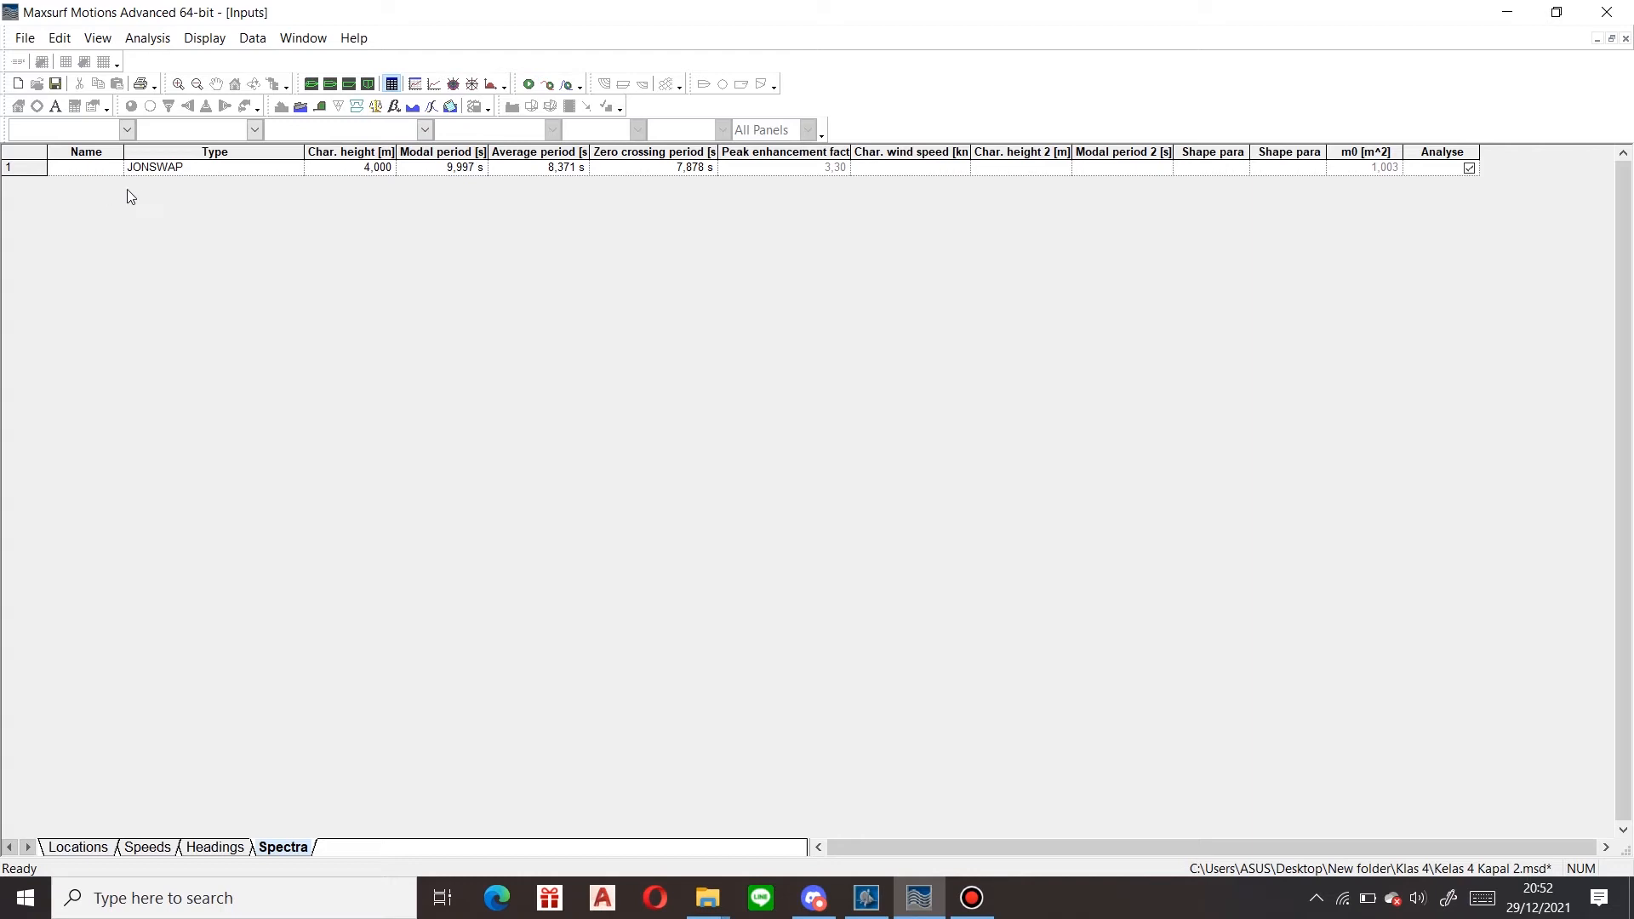
click(201, 176)
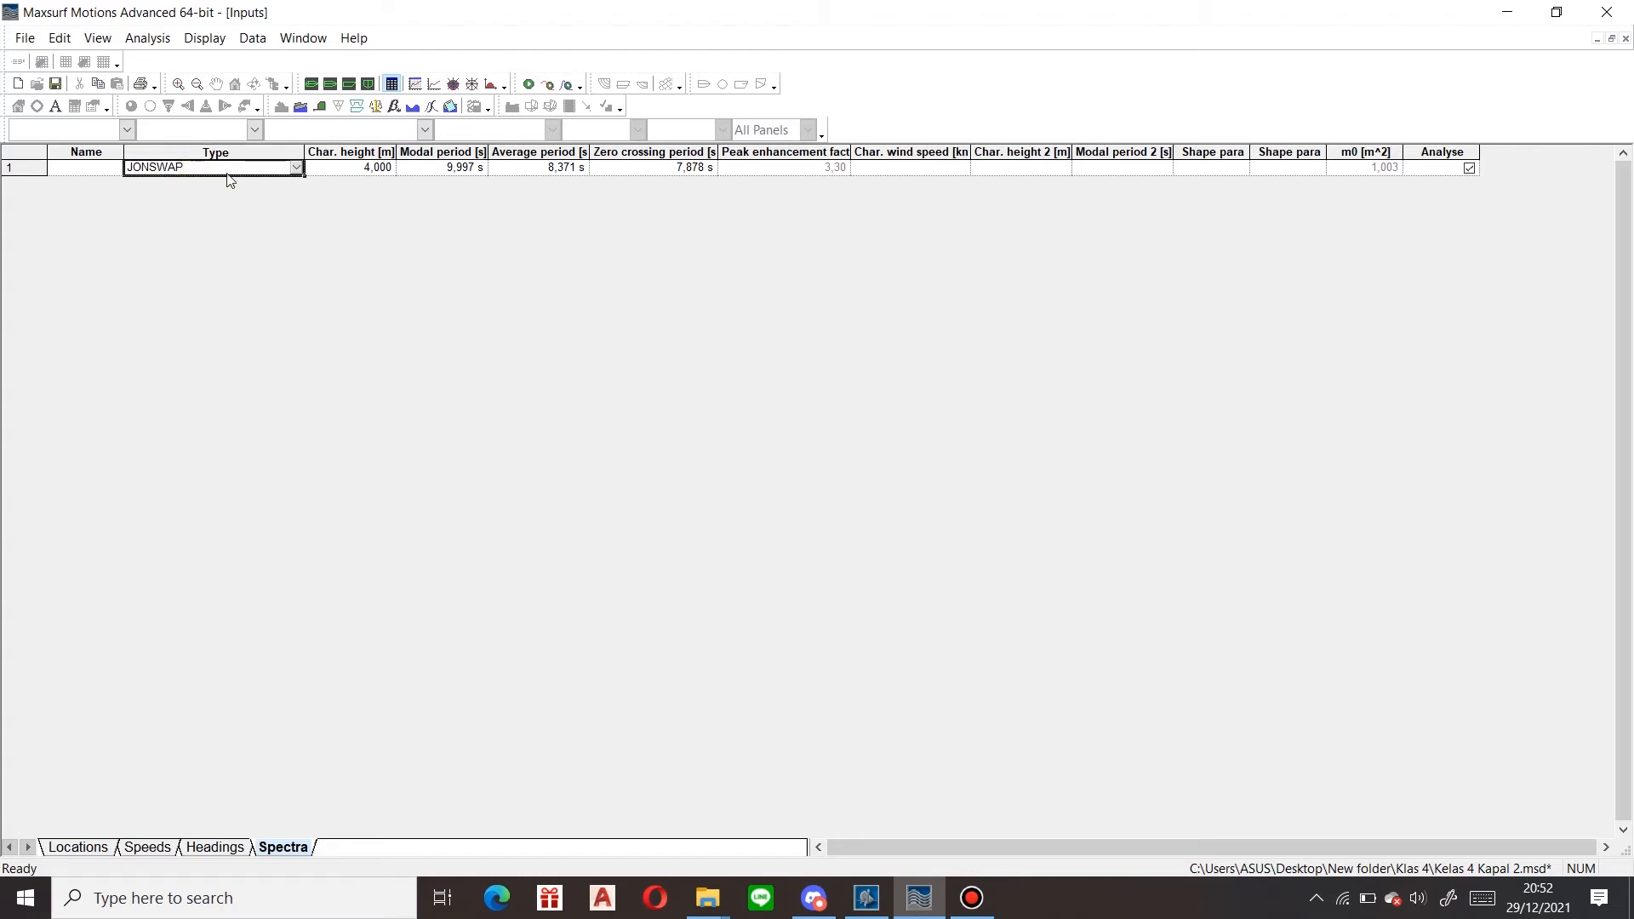
click(295, 169)
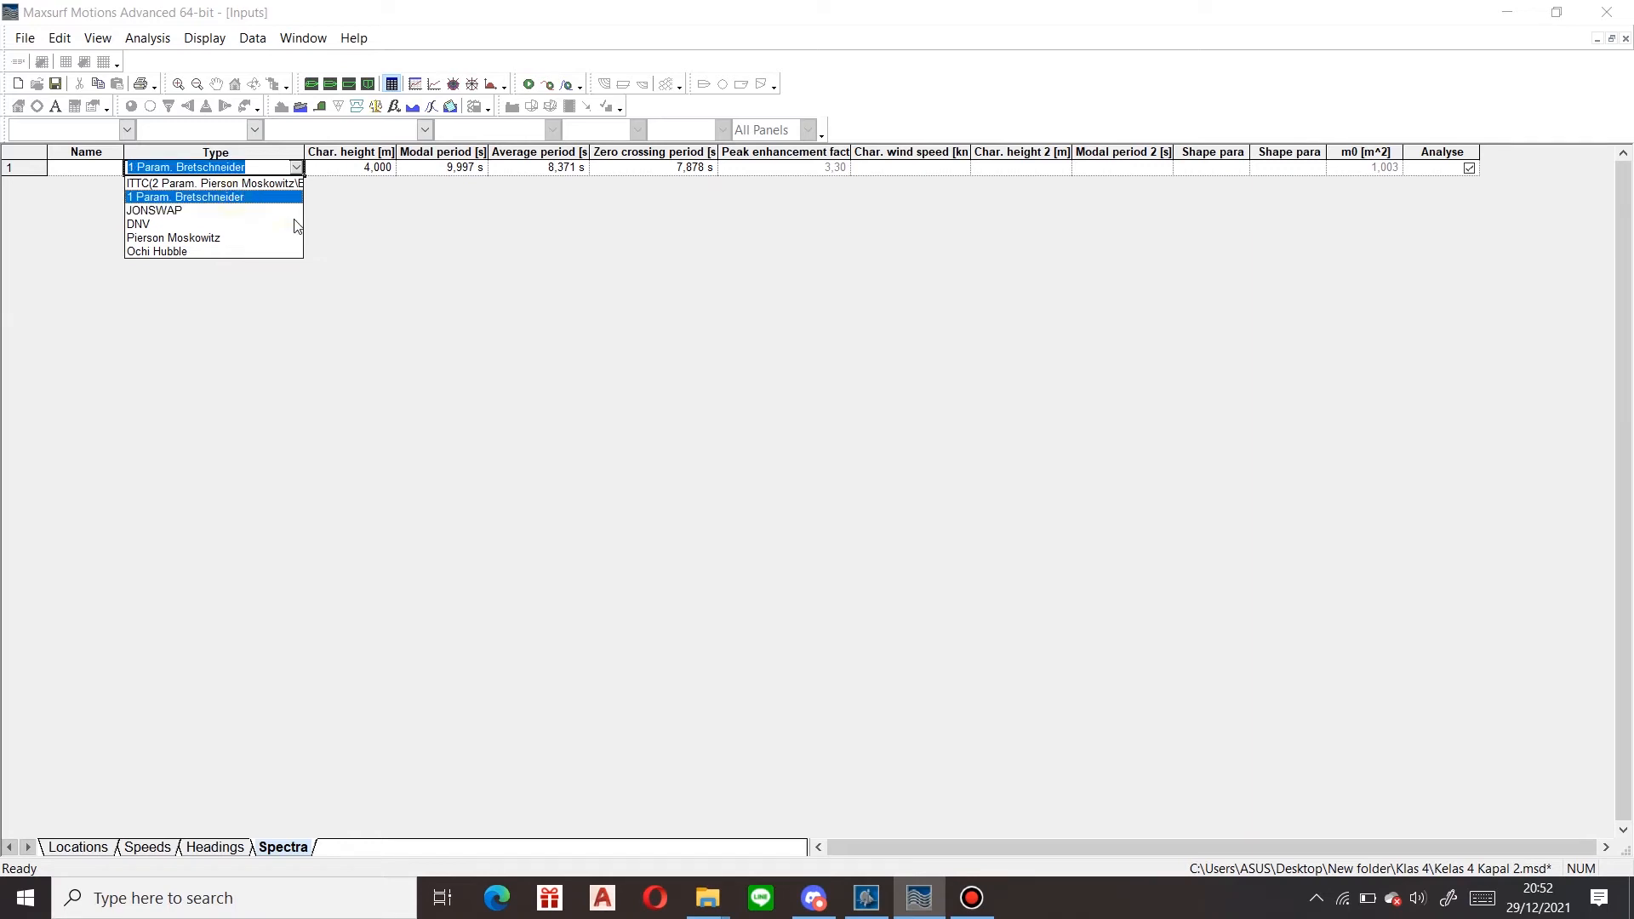
click(332, 225)
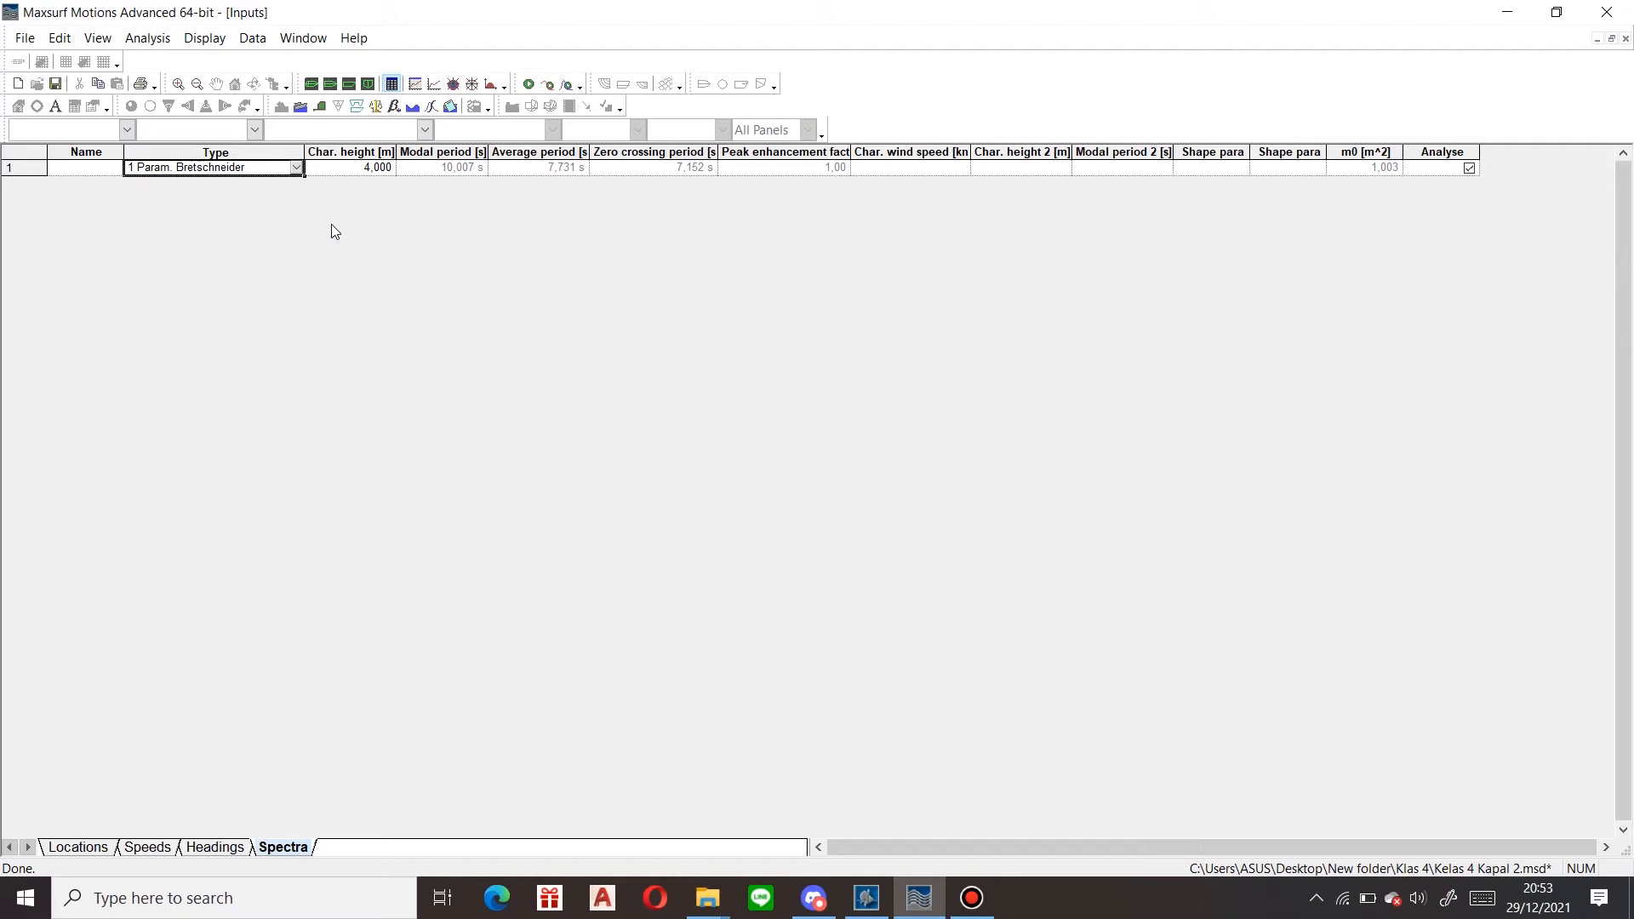
Set the first spectrum's characteristic wave height to 0.25 m
click(332, 225)
click(332, 225)
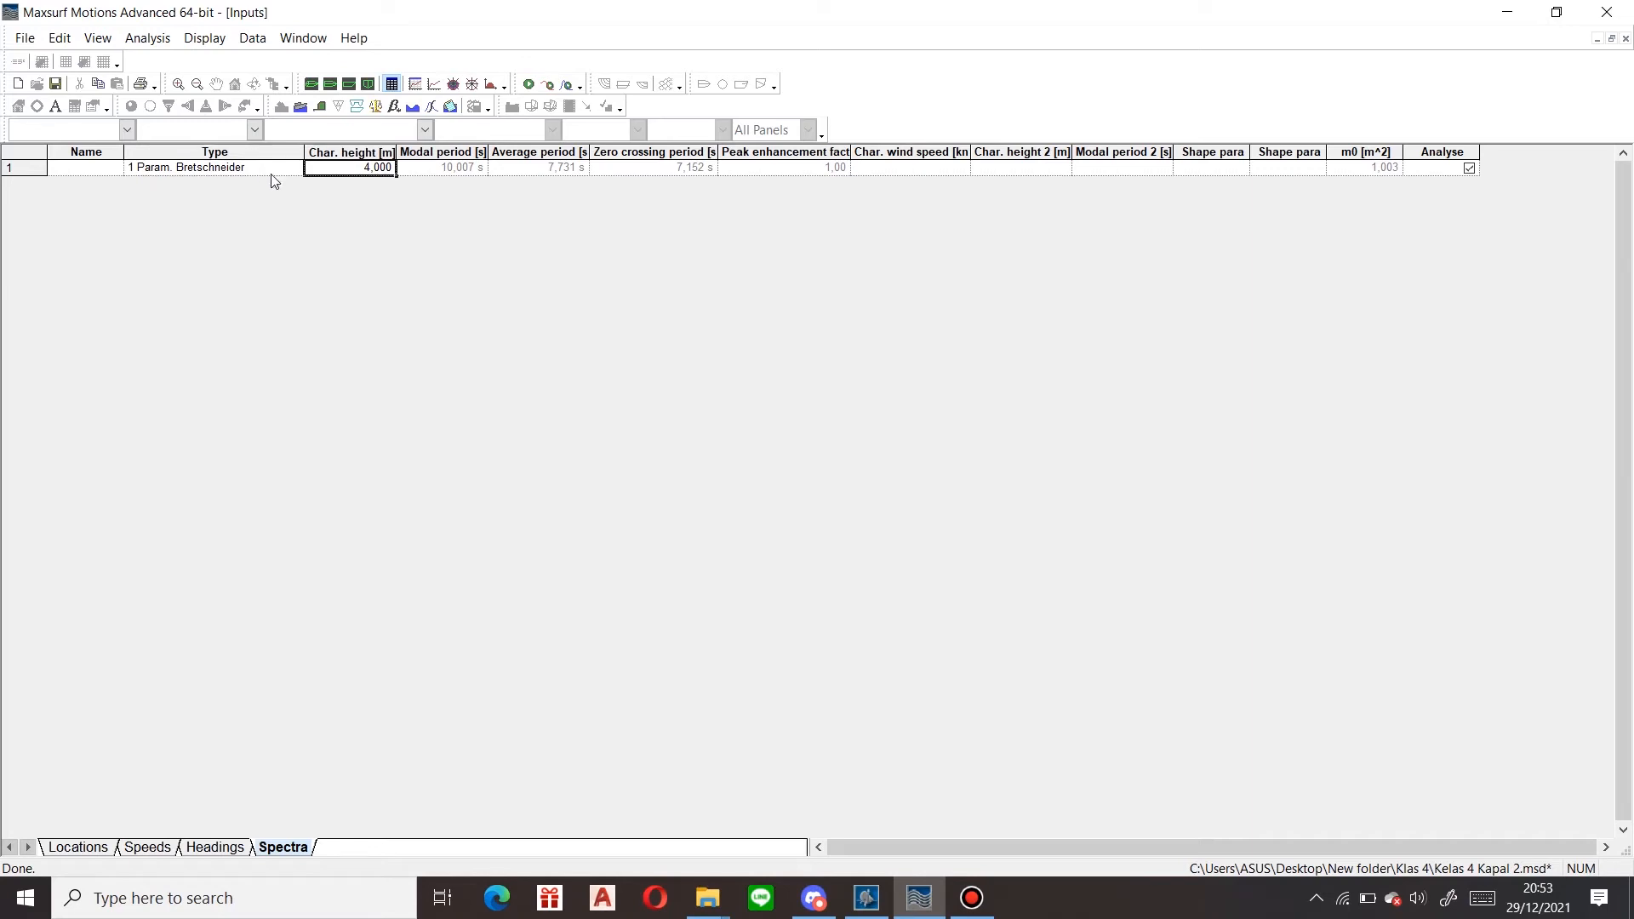
click(425, 169)
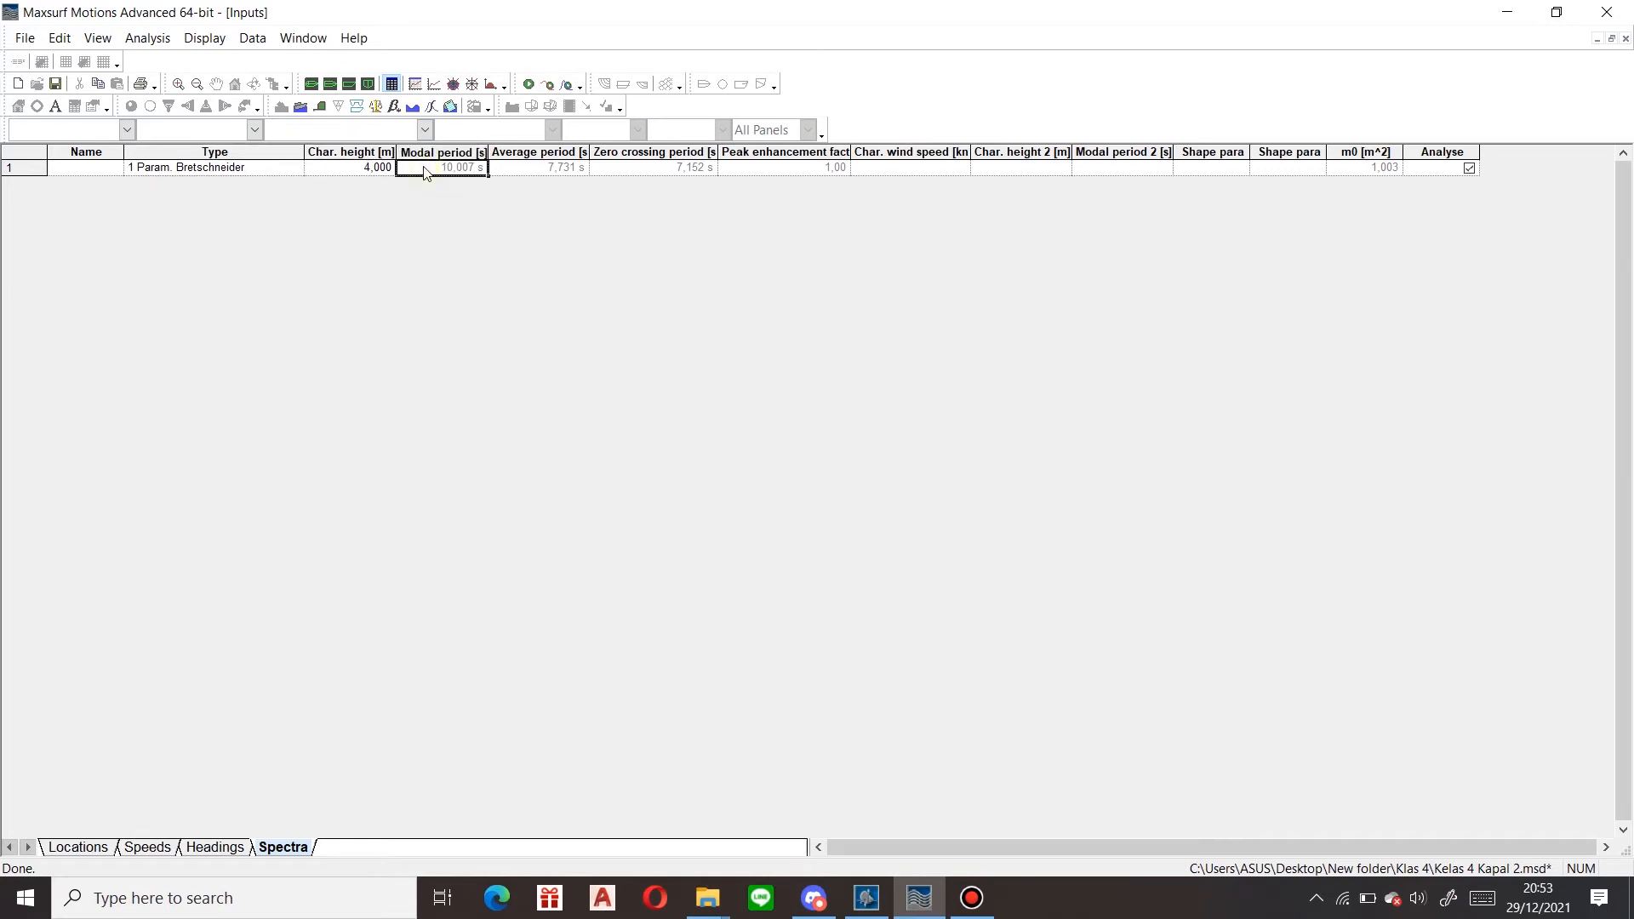
click(361, 169)
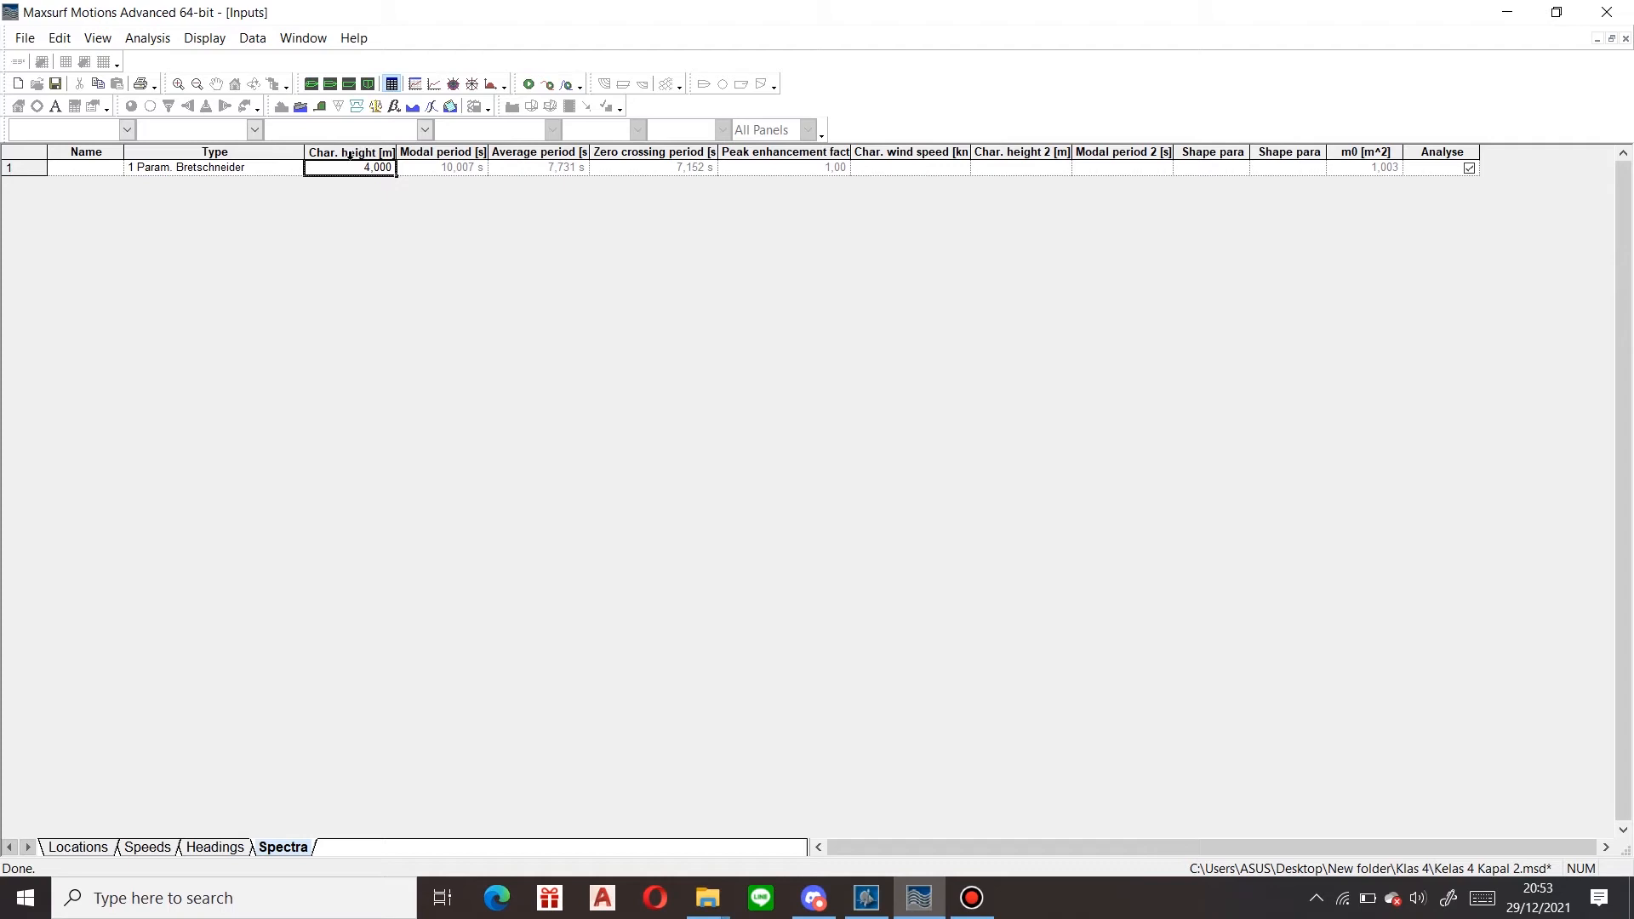
text(0.25)
key(Return)
Add a second wave spectrum and set its type to 1 Param. Bretschneider
click(285, 186)
click(296, 184)
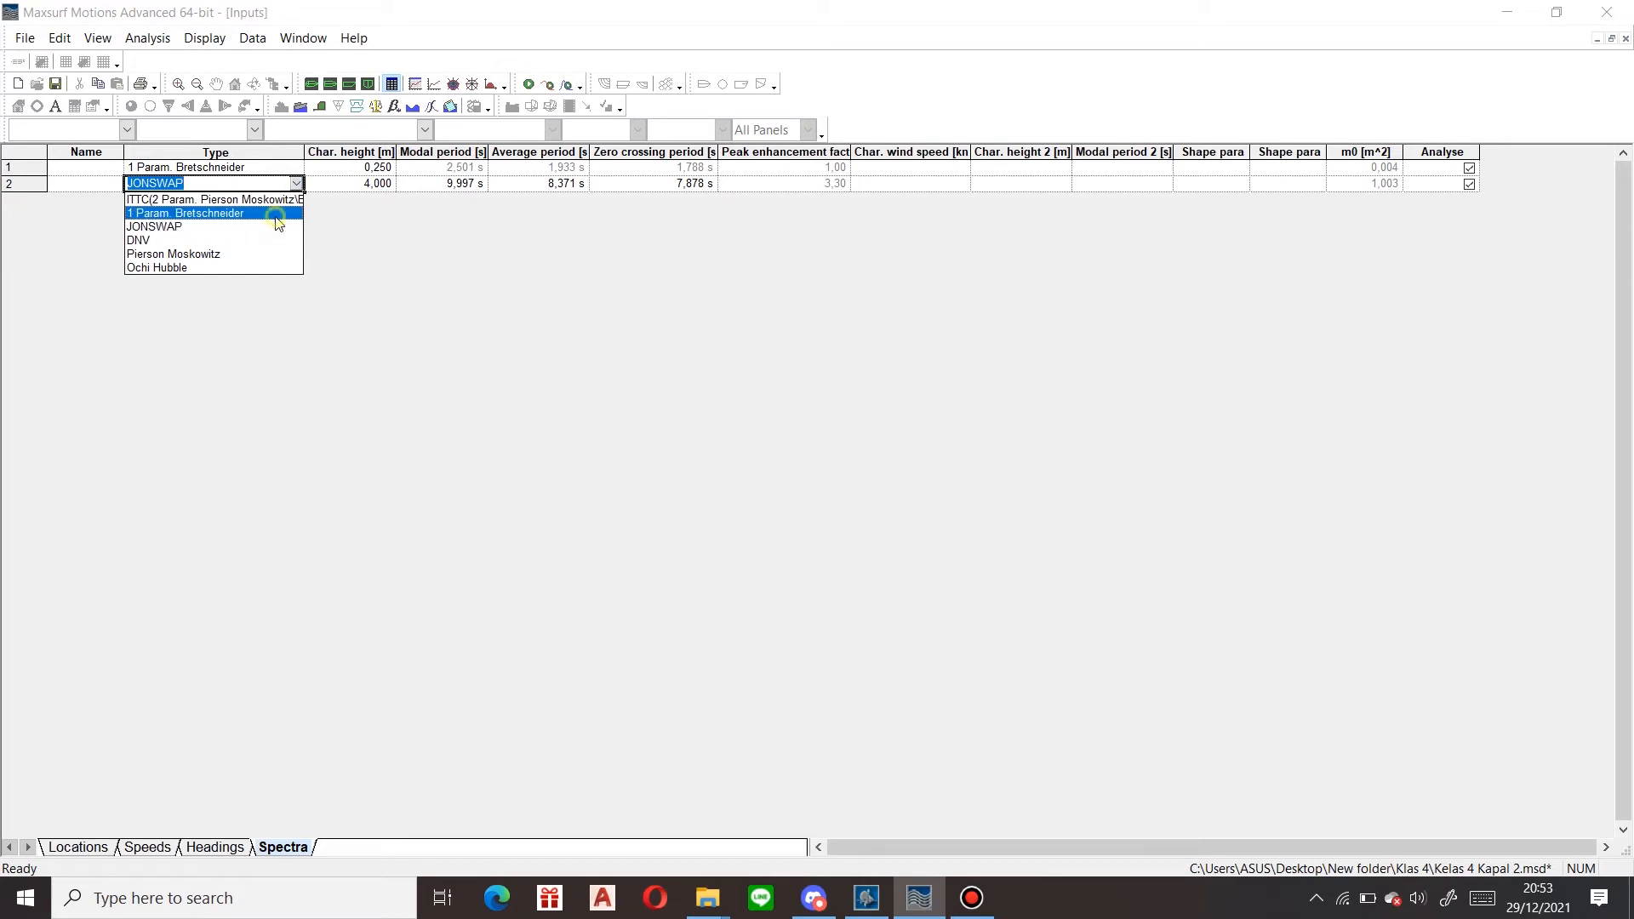
click(270, 213)
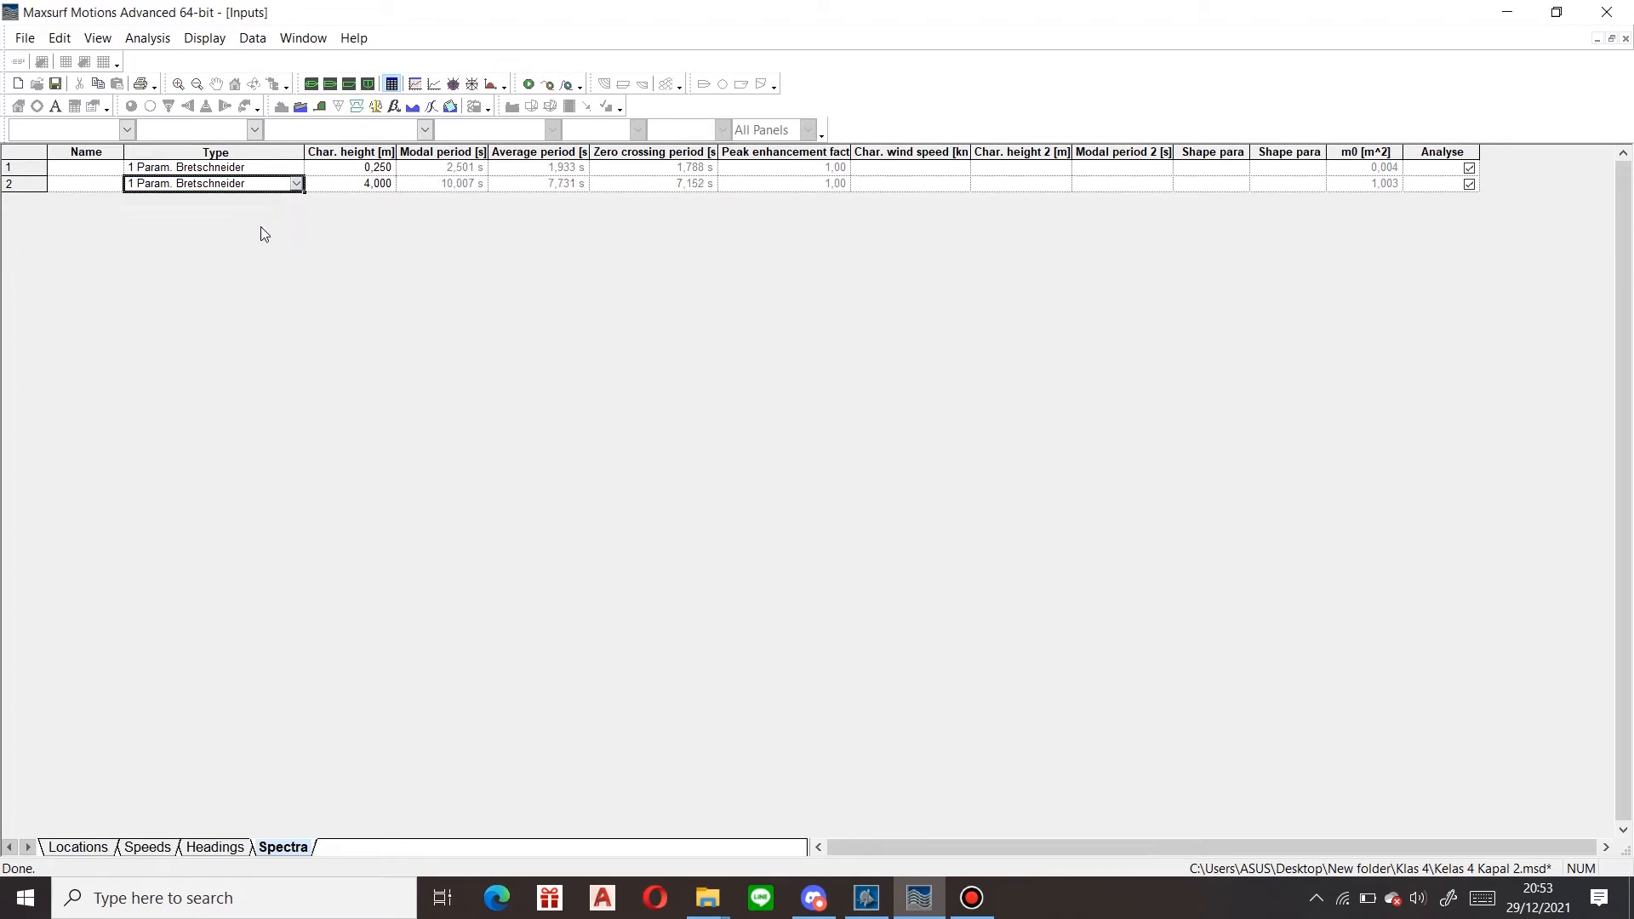
Try the JONSWAP type on the second wave spectrum and restore it to 1 Param. Bretschneider
click(296, 185)
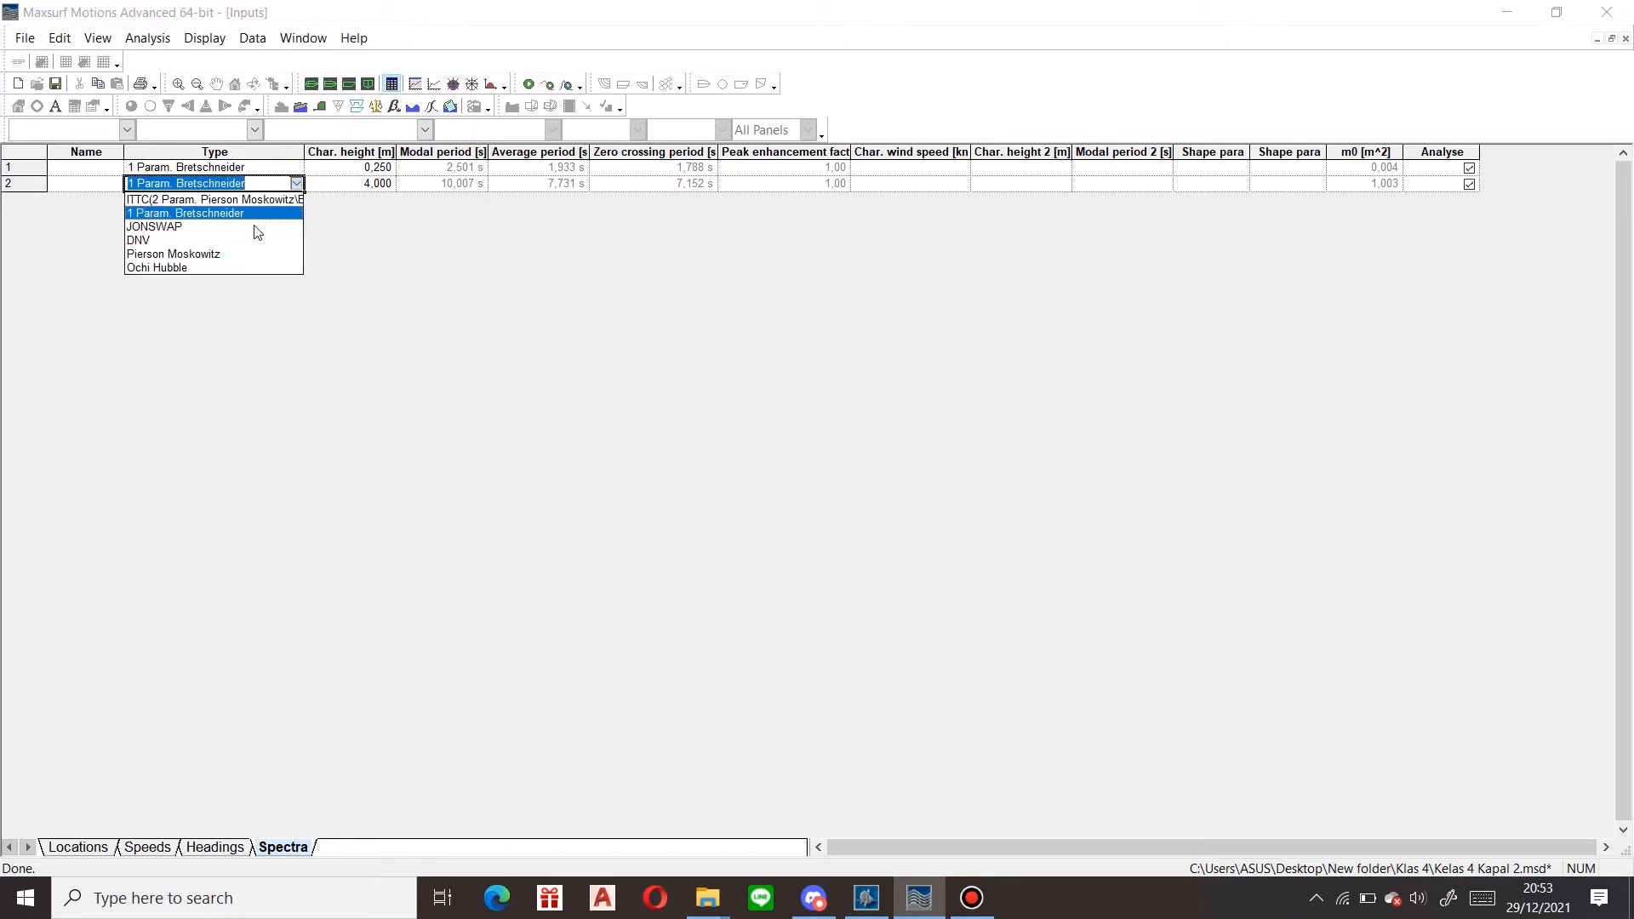
click(173, 230)
click(172, 235)
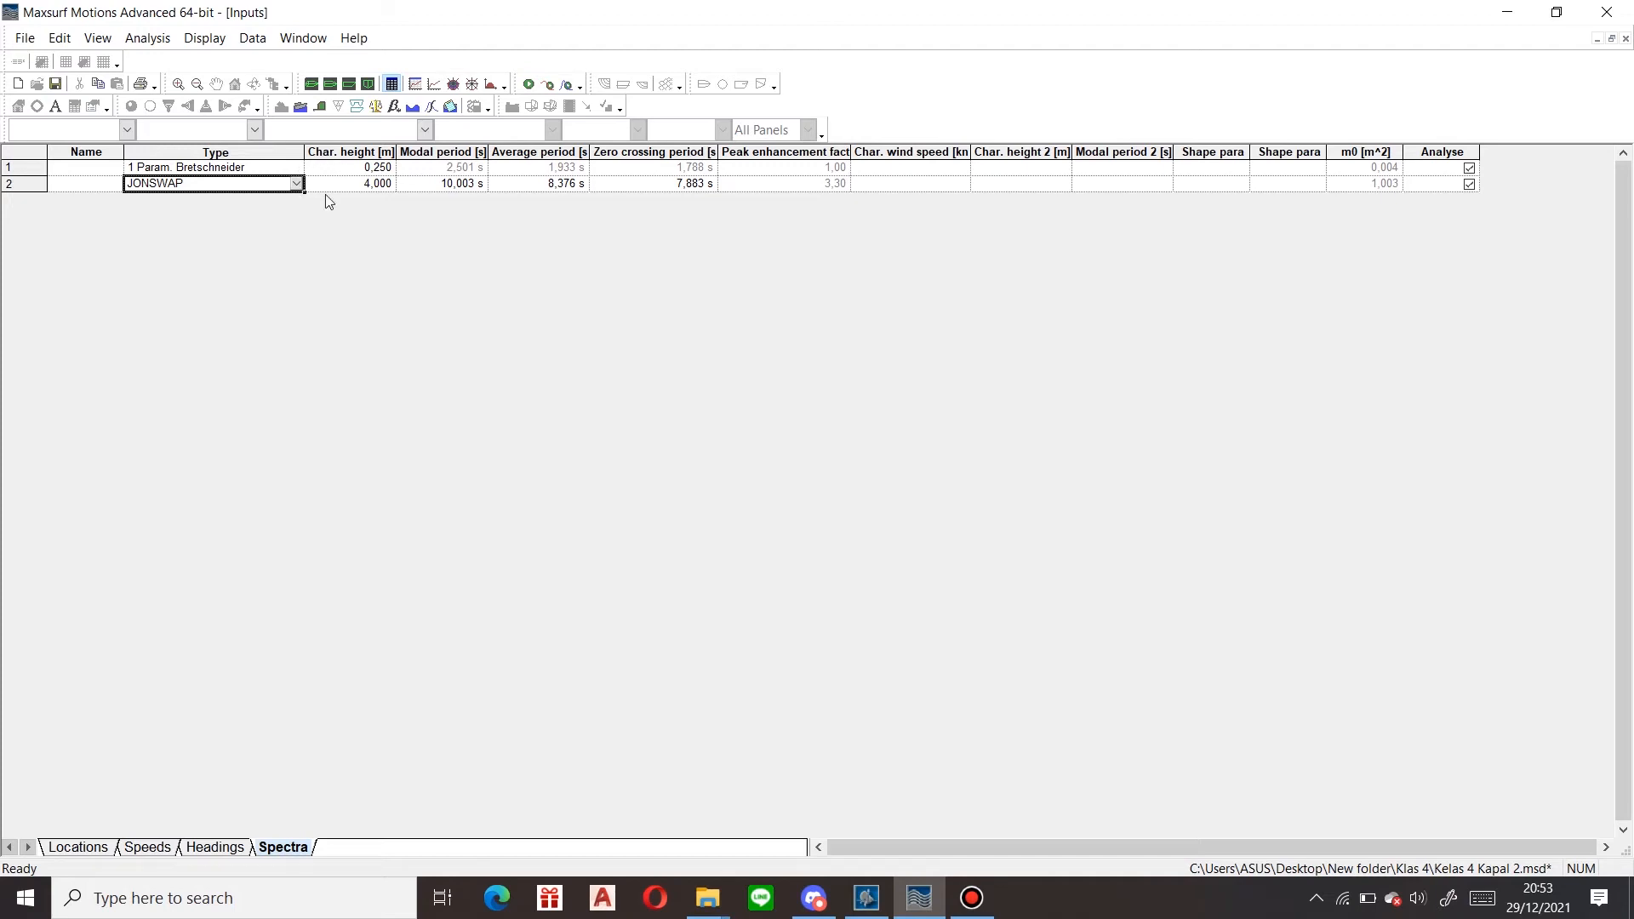
click(296, 183)
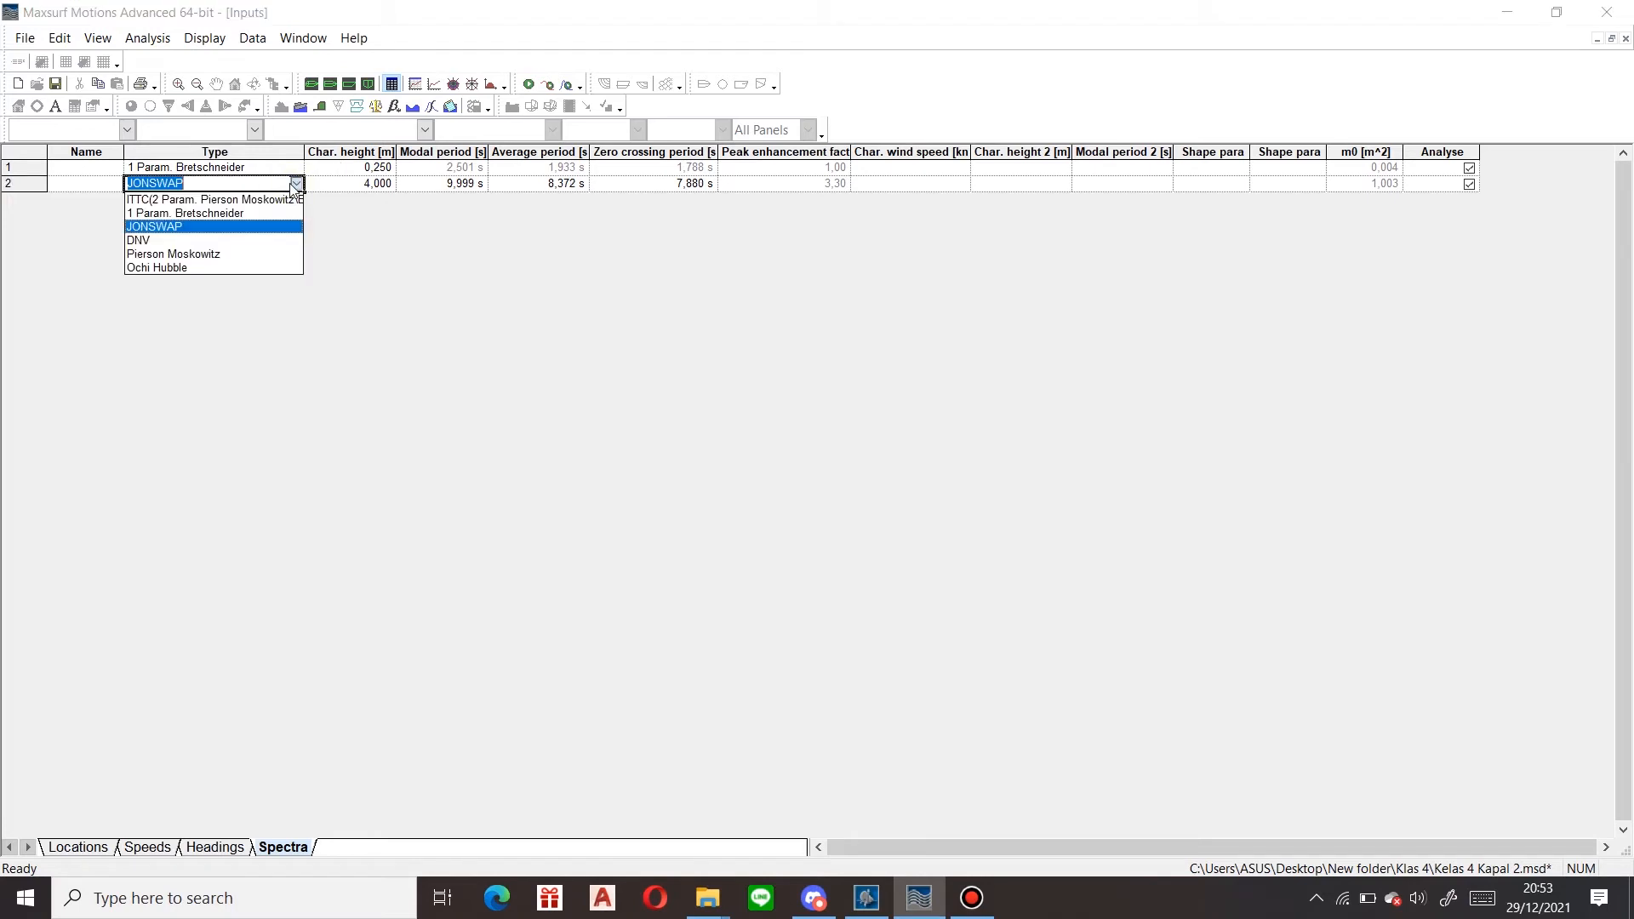
click(272, 250)
click(296, 184)
click(276, 213)
Set the second spectrum's characteristic wave height to 0.5 m
click(376, 184)
click(373, 185)
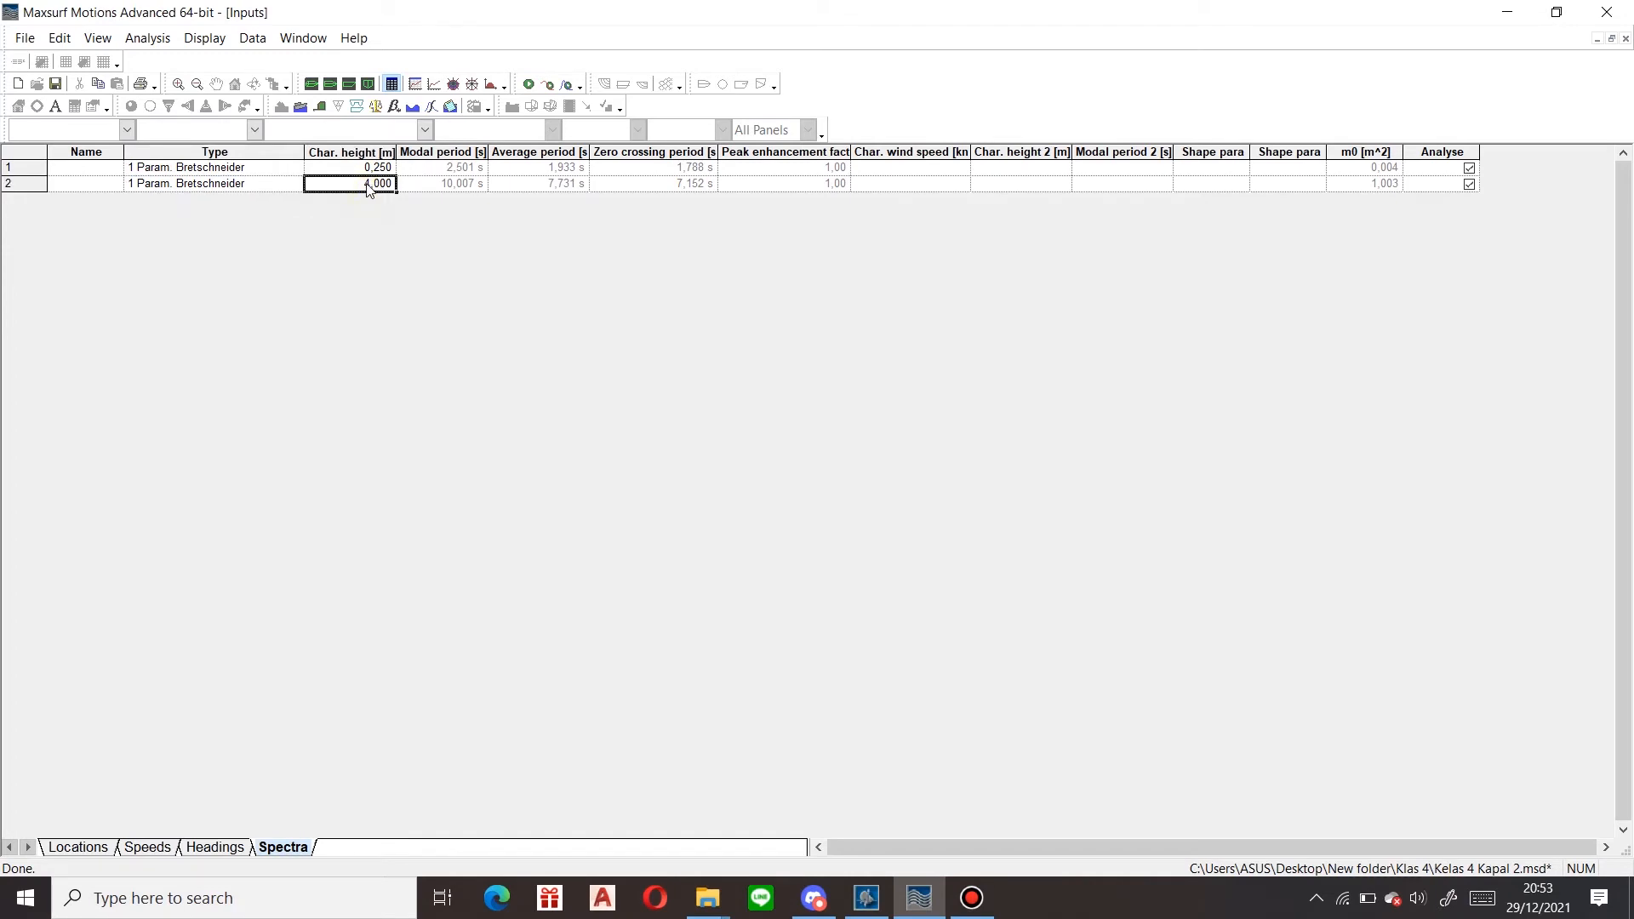
text(0.5)
Name the first wave spectrum 0.25 and the second one 0.5
click(75, 169)
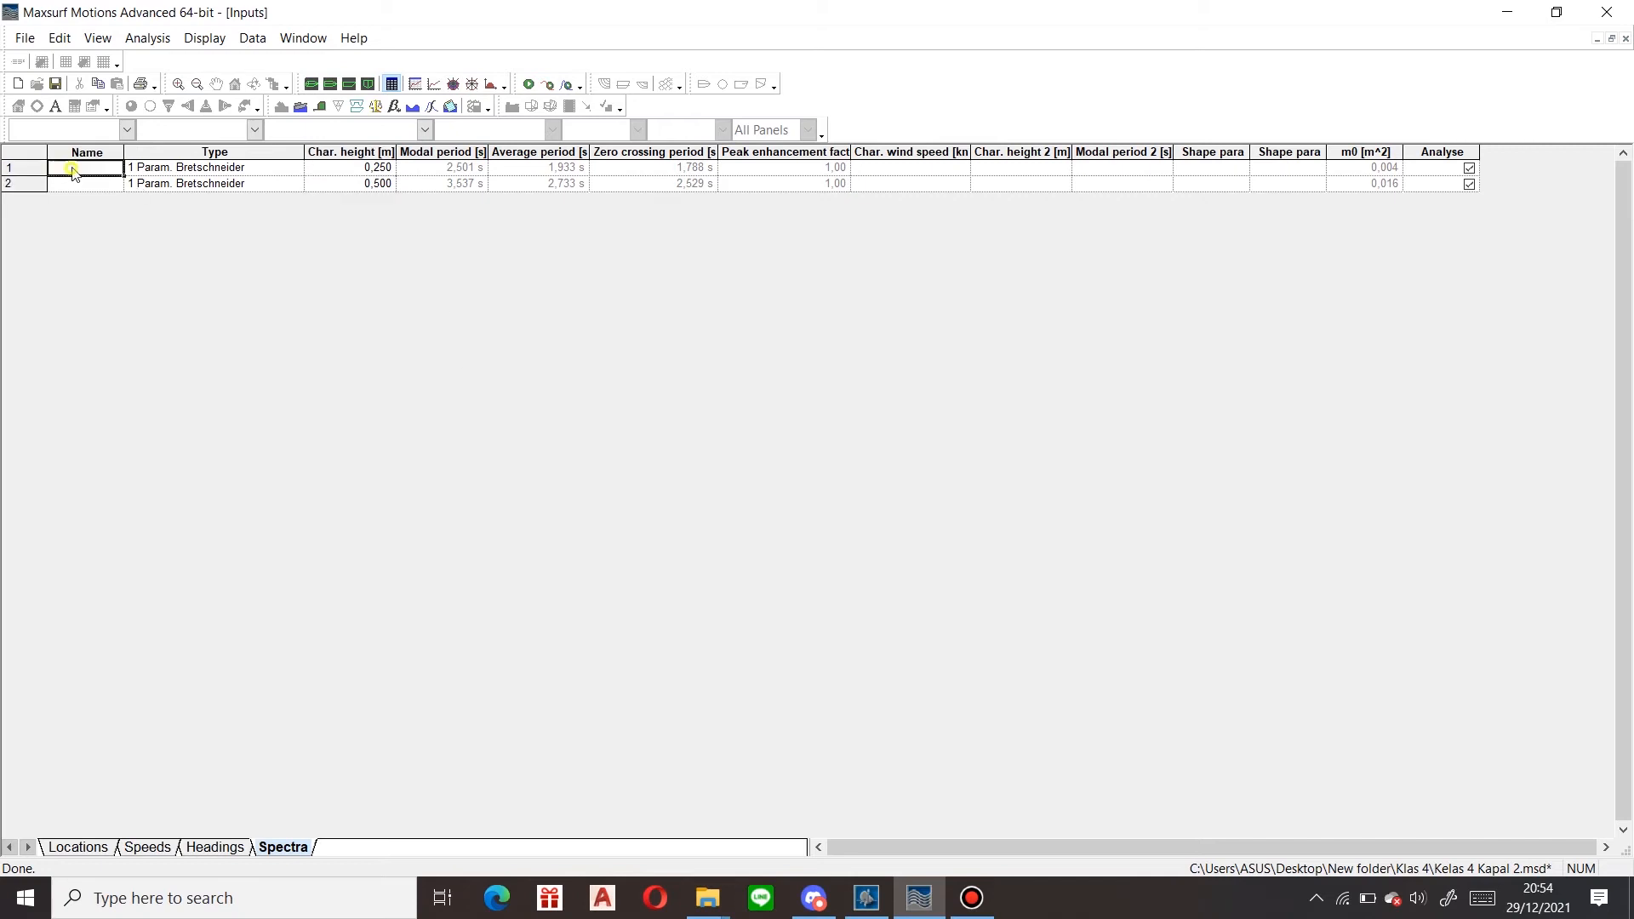
text(0.25)
key(Return)
text(0.5)
Review the entries in the Speeds, Headings and Spectra tables
click(145, 846)
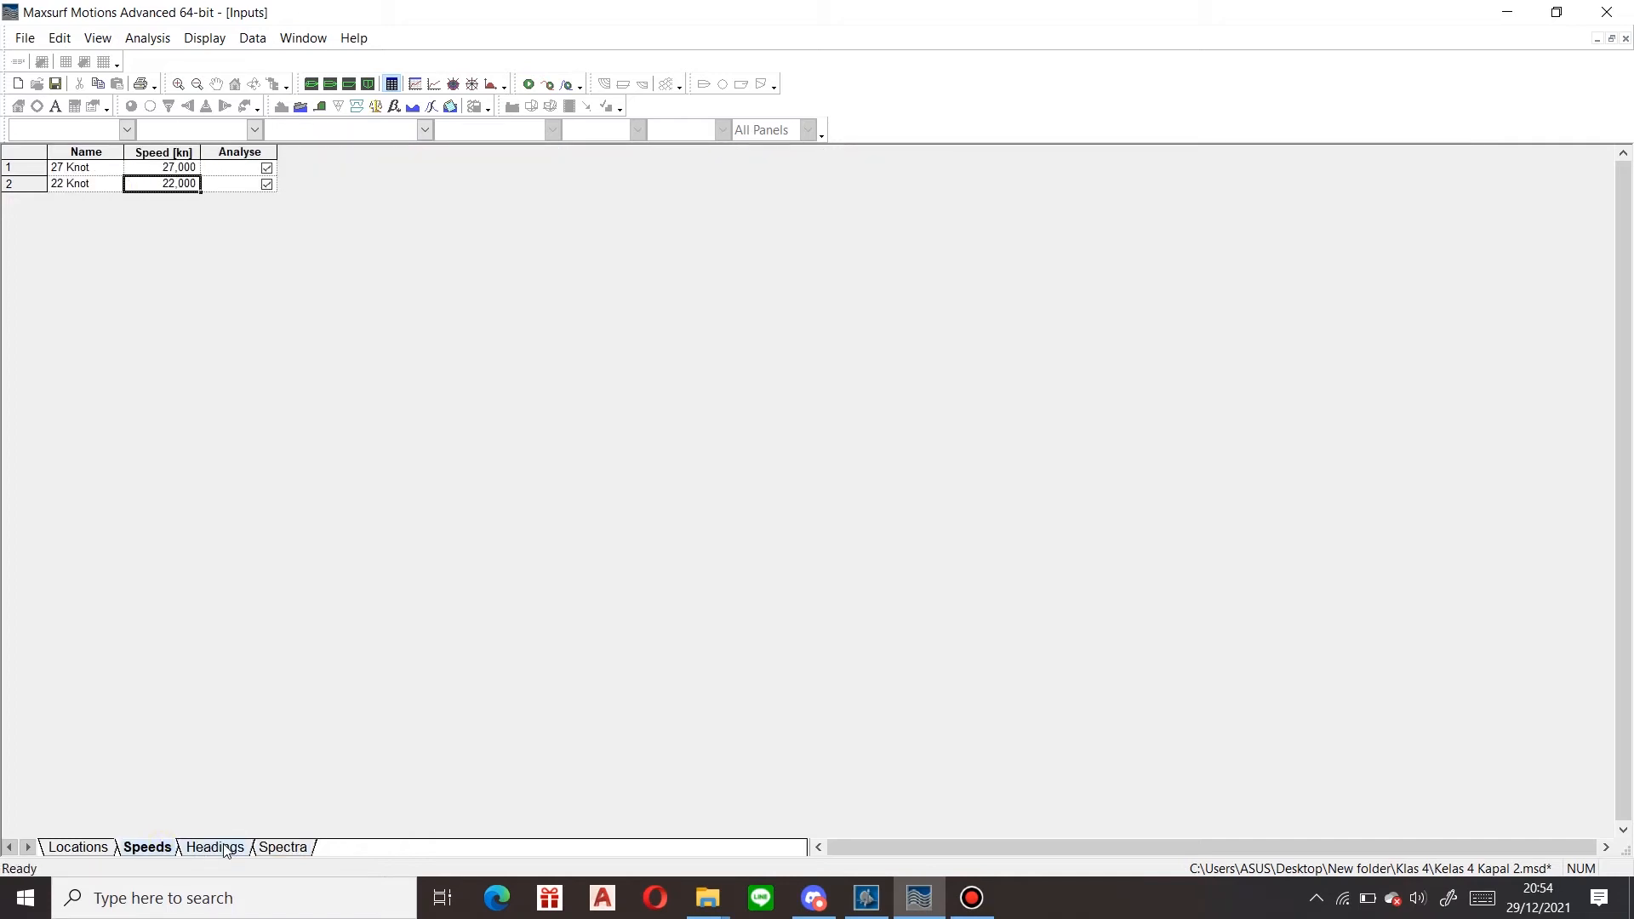
click(217, 847)
click(285, 846)
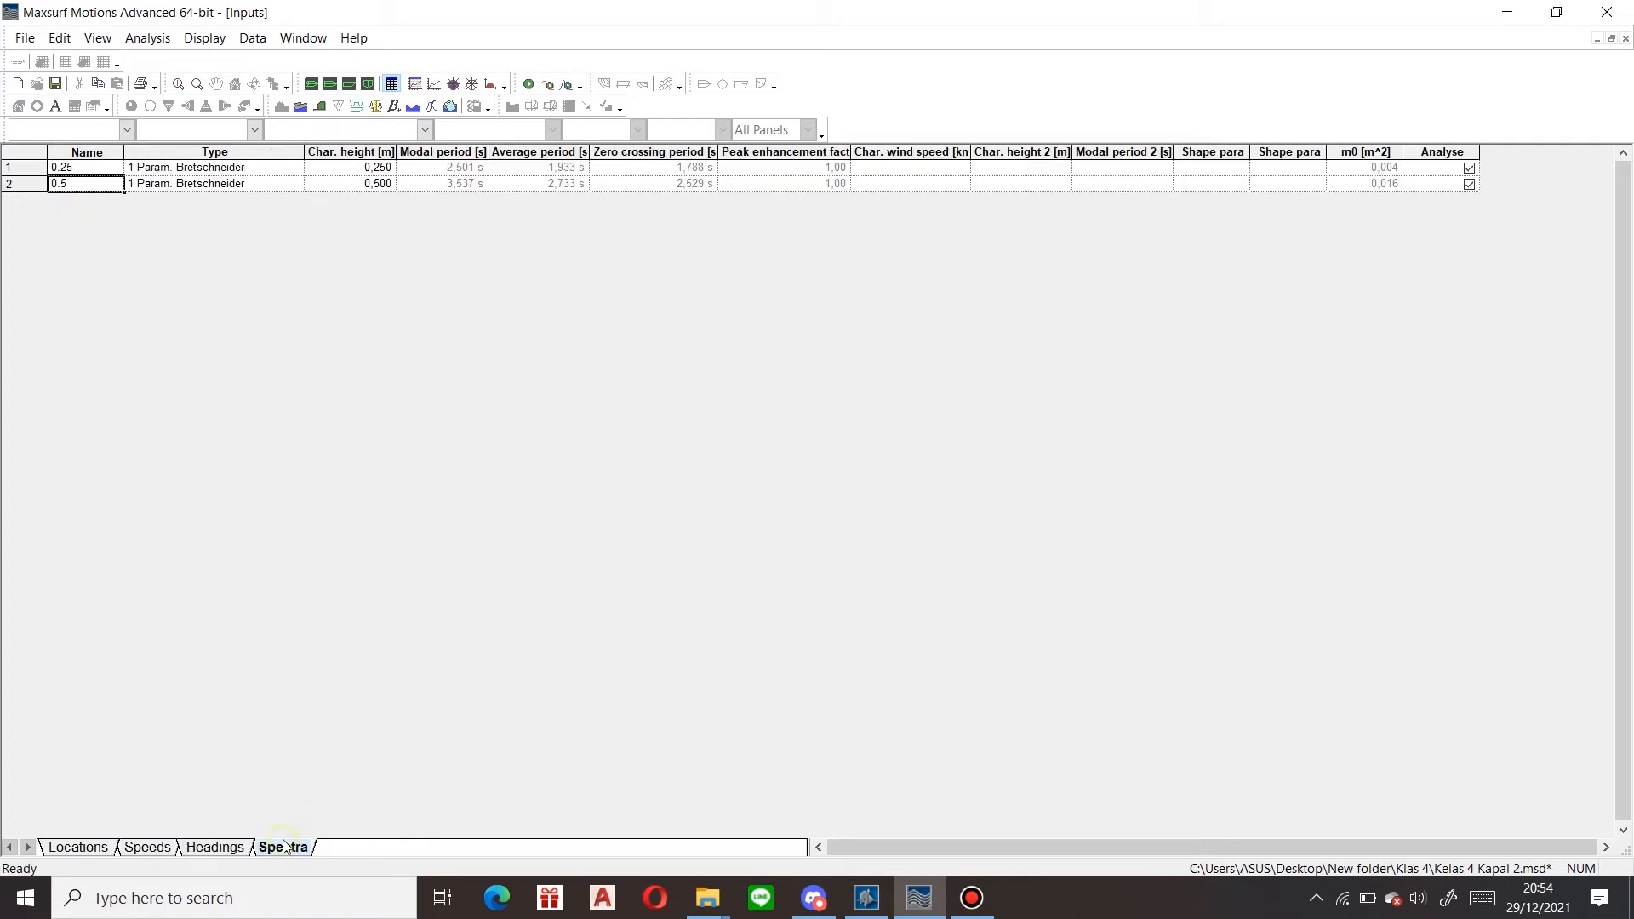
Read the deck position in the profile view and set the remote location's longitudinal position to 7.035 m in the Locations table
click(78, 847)
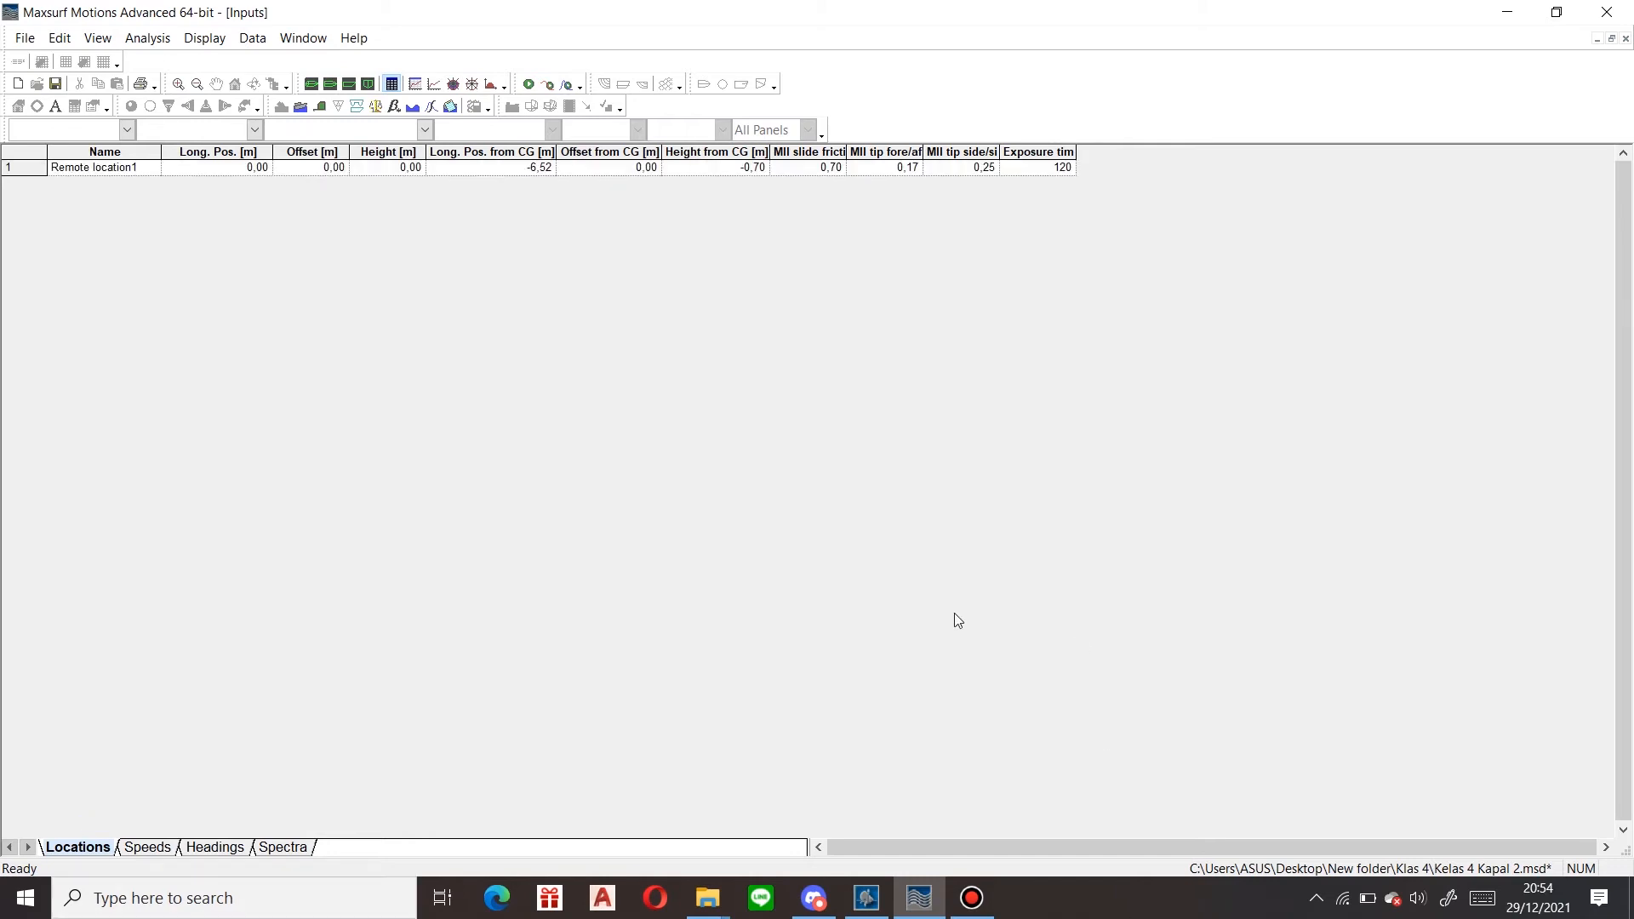
click(213, 170)
click(313, 171)
drag(390, 171, 226, 167)
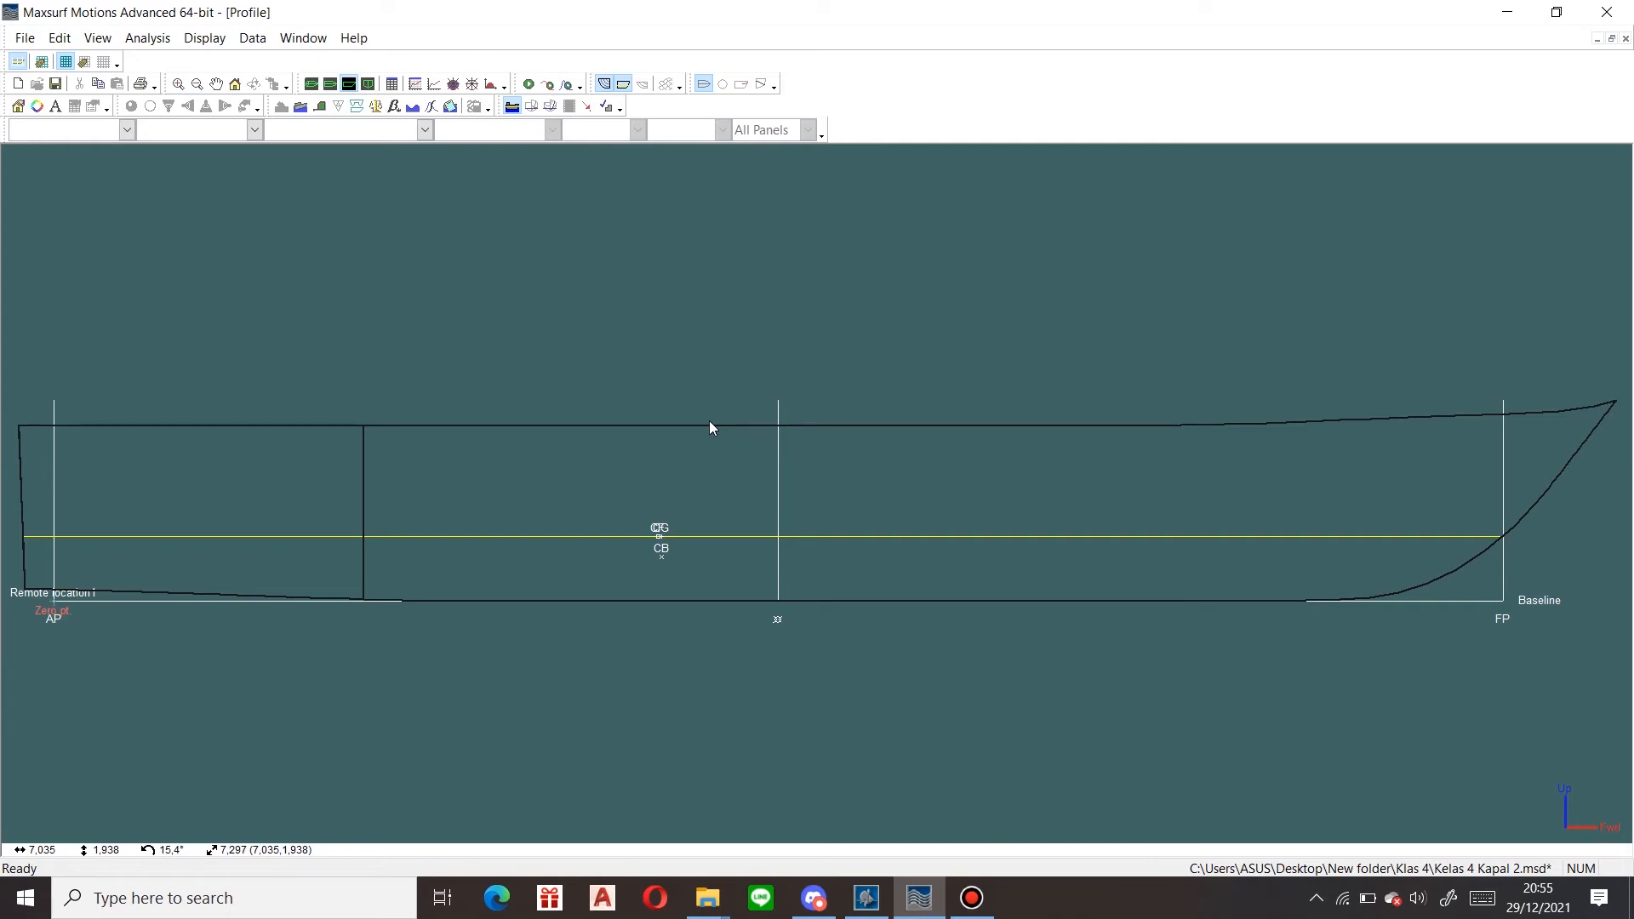
click(394, 84)
click(224, 175)
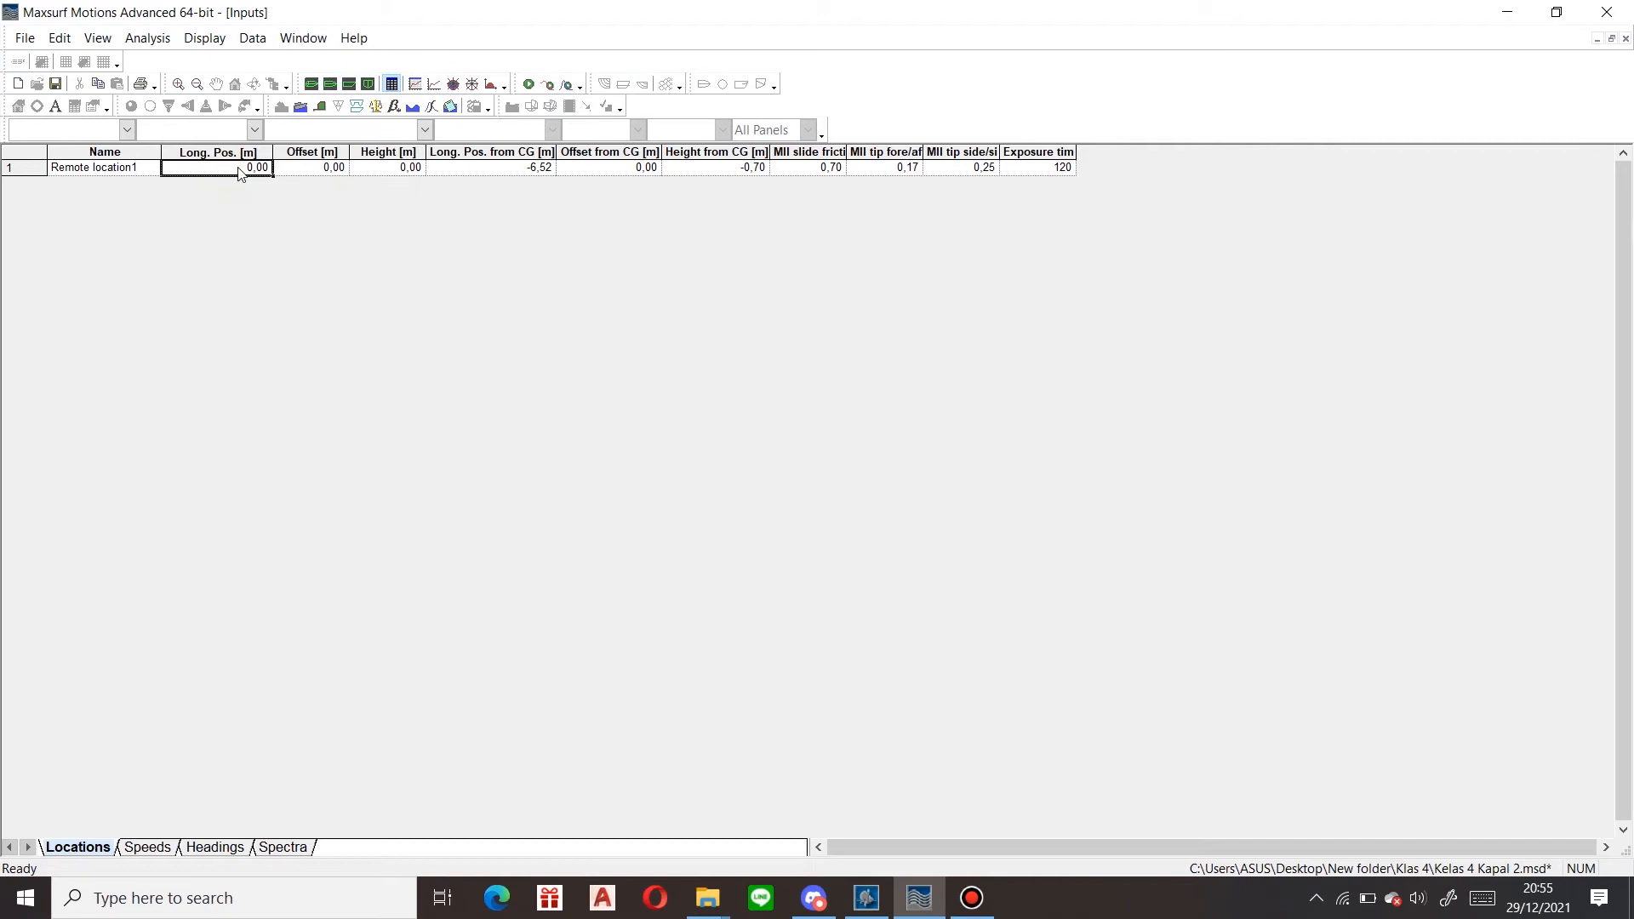
text(7.035)
key(Return)
Check the deck height in the profile view and set the remote location's height to 1.9 m
key(Tab)
key(Tab)
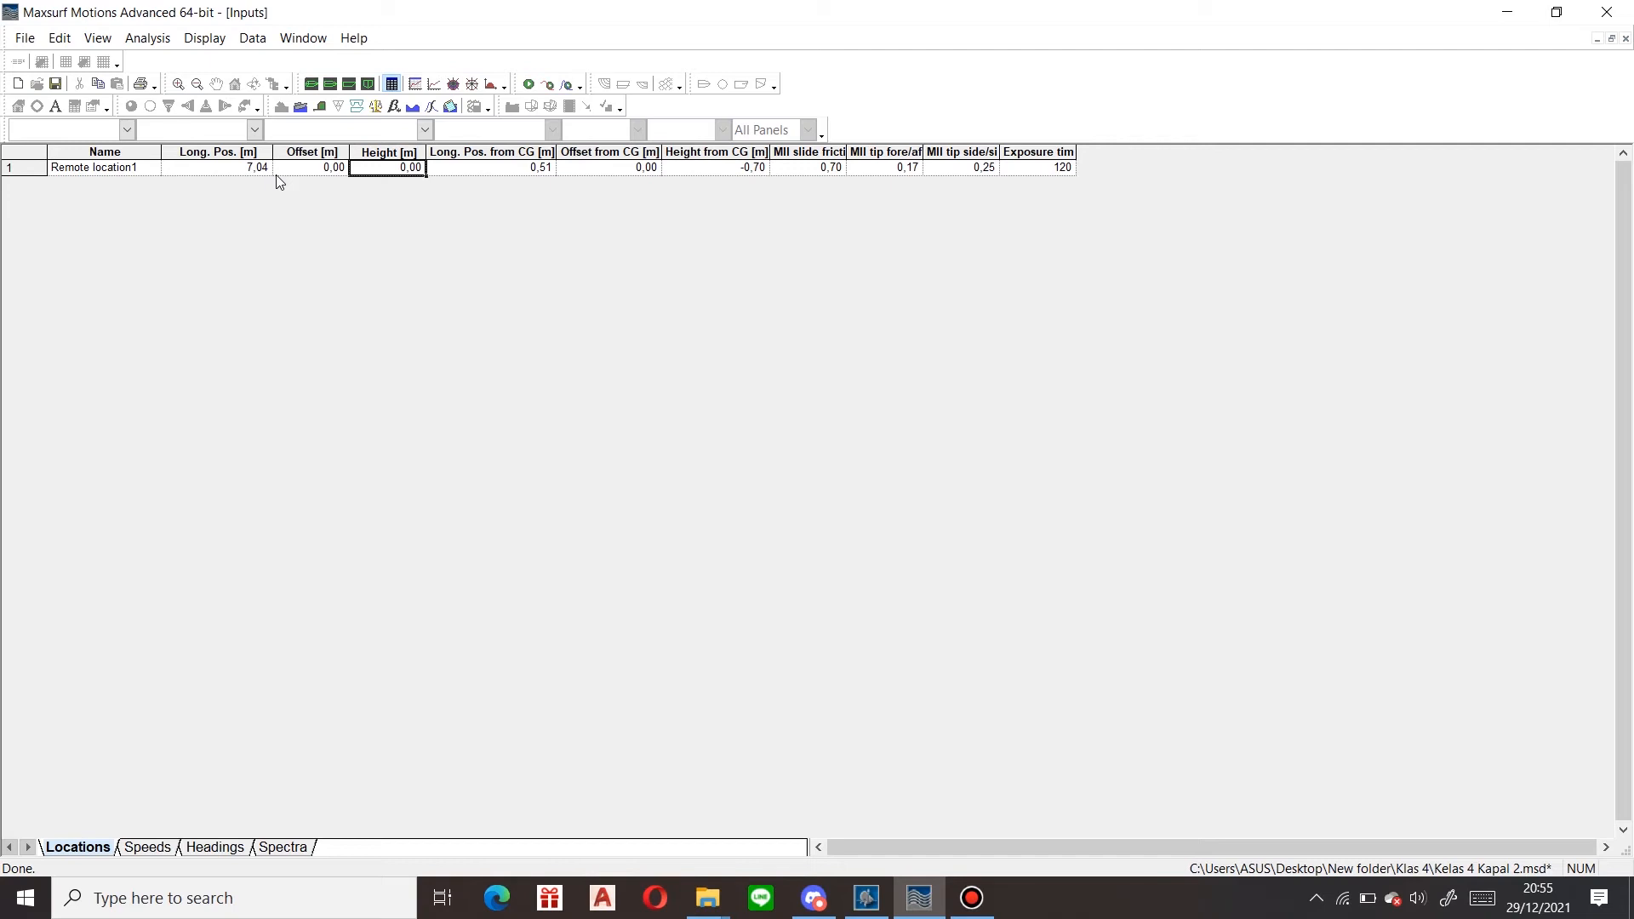
click(348, 84)
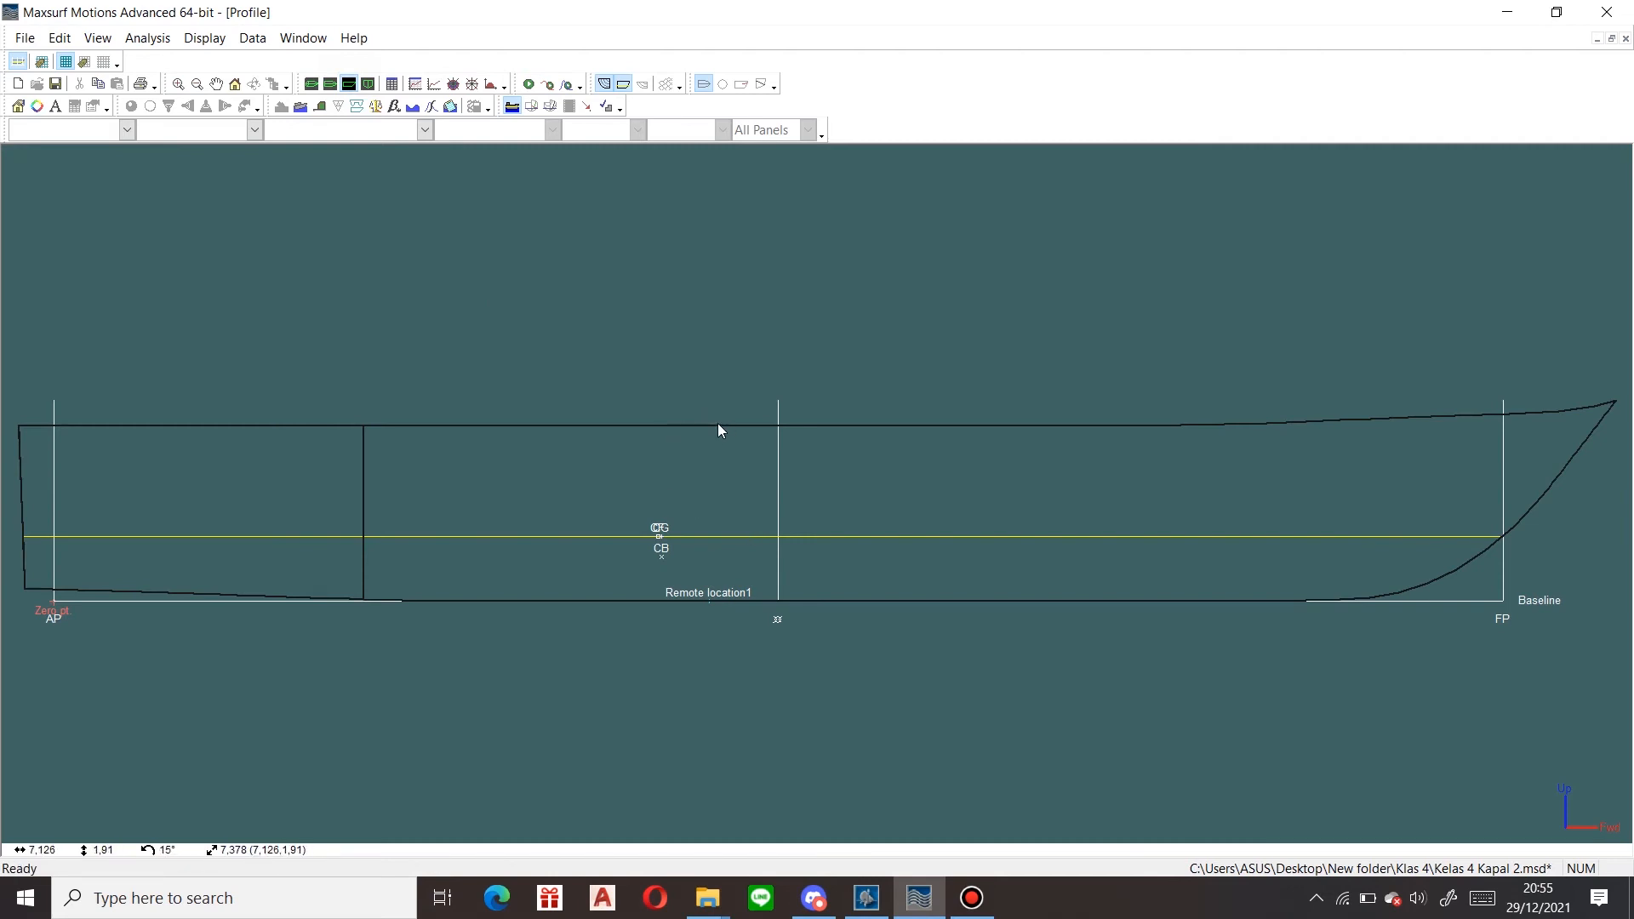
click(391, 84)
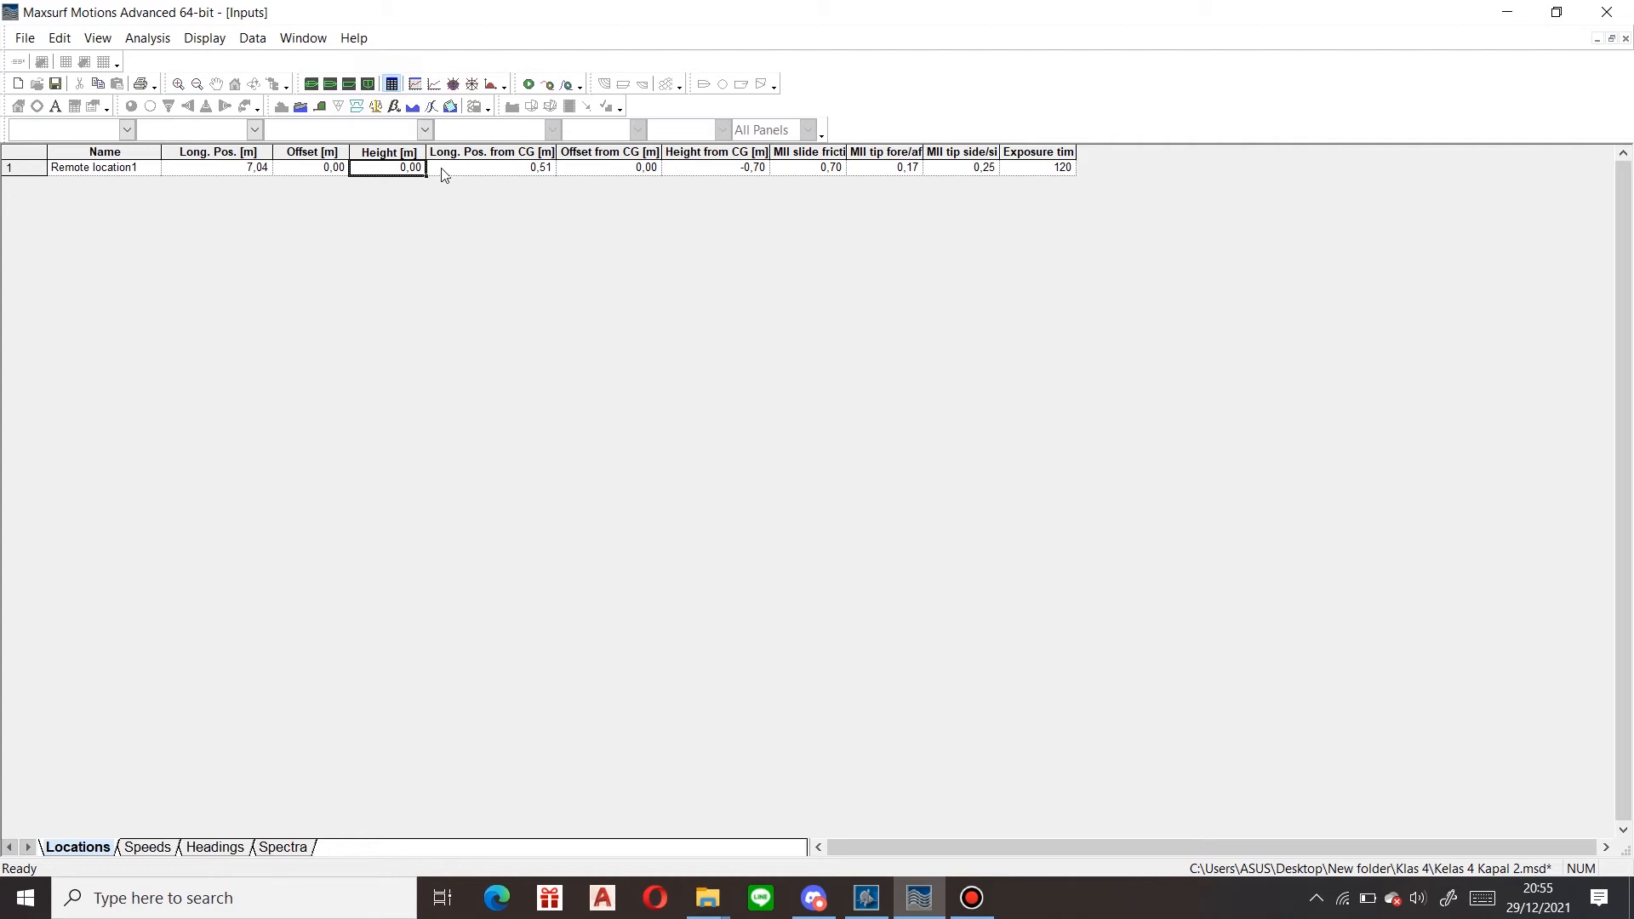
double_click(400, 168)
text(1.9)
key(Return)
click(310, 171)
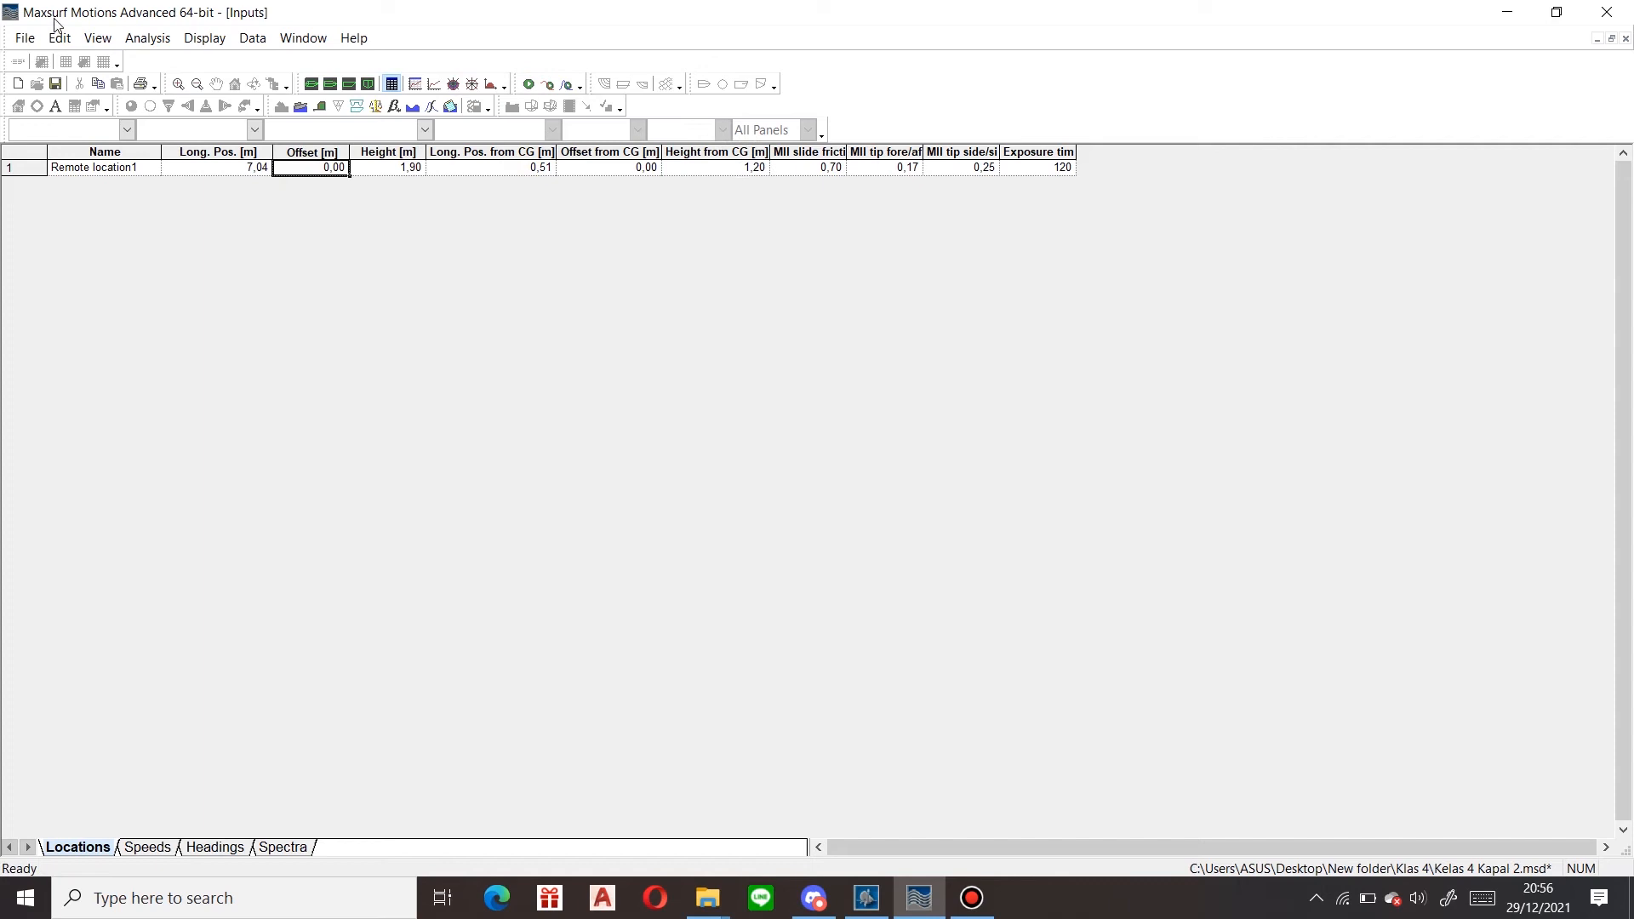
Set the analysis type to Strip Theory
click(147, 38)
mouse_move(180, 65)
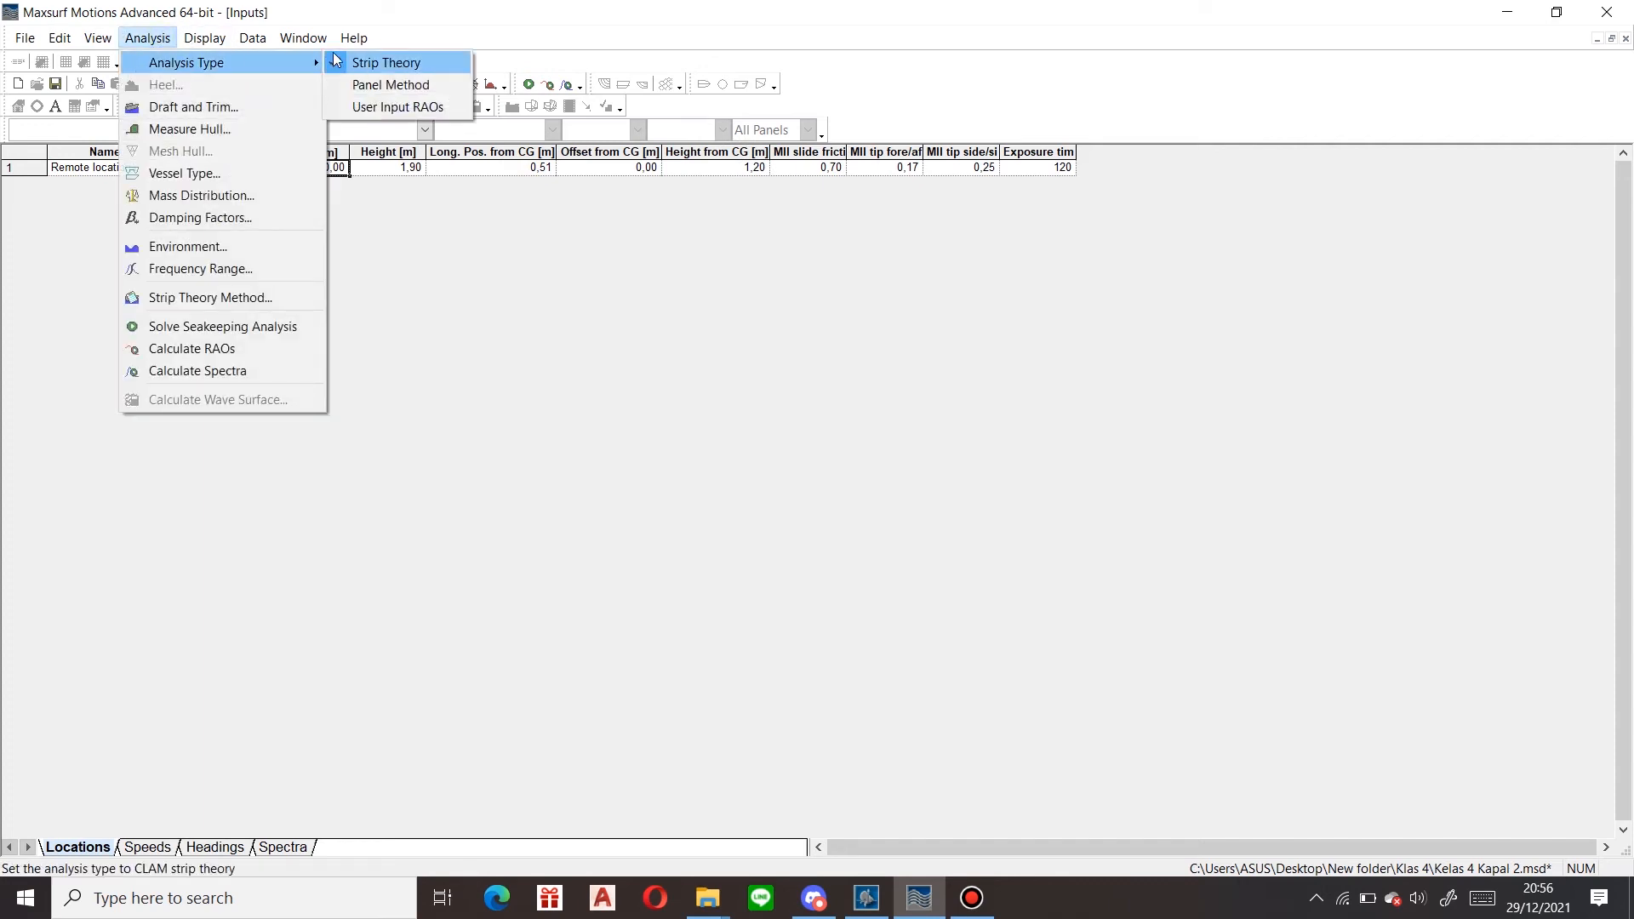
click(395, 64)
Confirm the vessel draft and trim with zero trim and a 0.7 m draft at midships
click(167, 39)
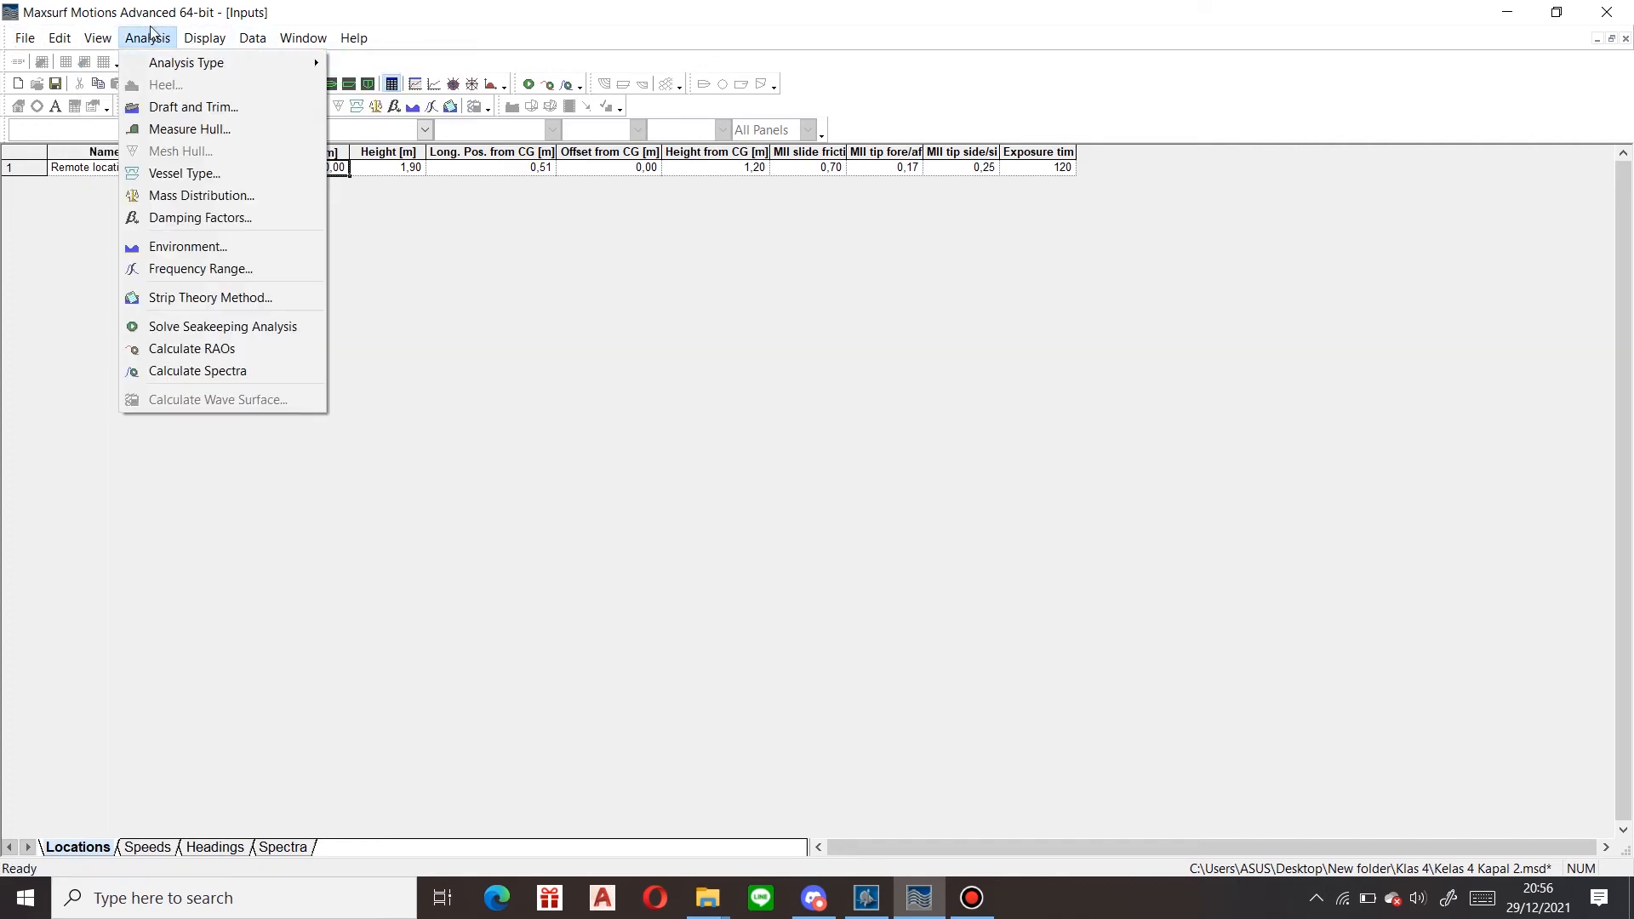
click(222, 109)
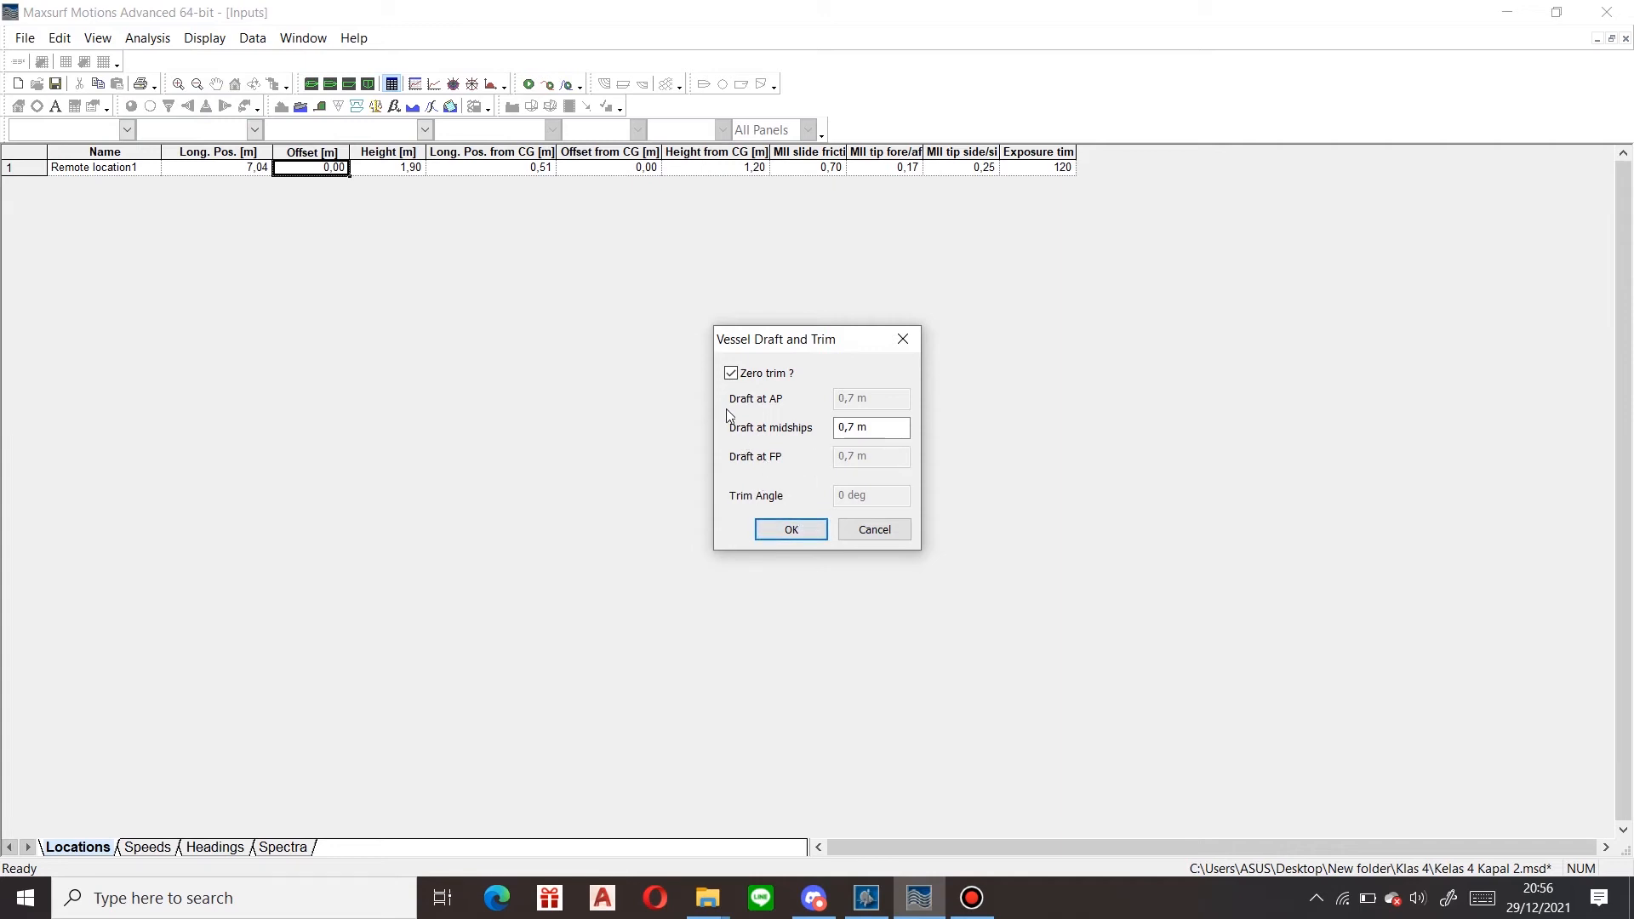
click(790, 531)
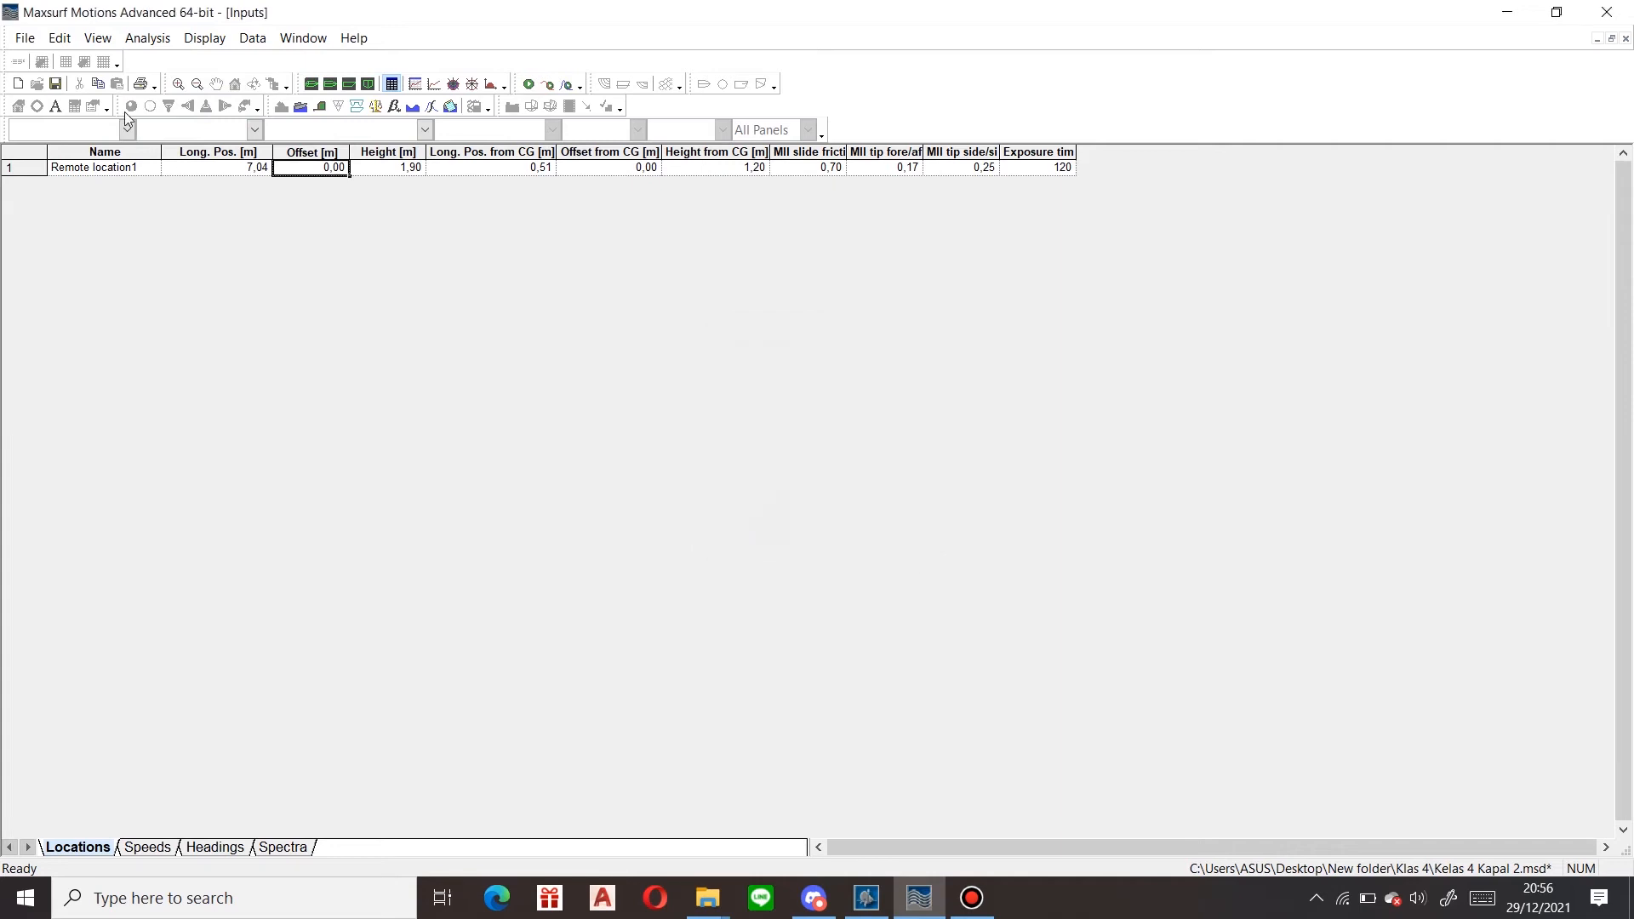
Measure the hull with all surfaces included, using 41 mapped sections and a maximum of 3 mapping terms
click(148, 38)
click(182, 134)
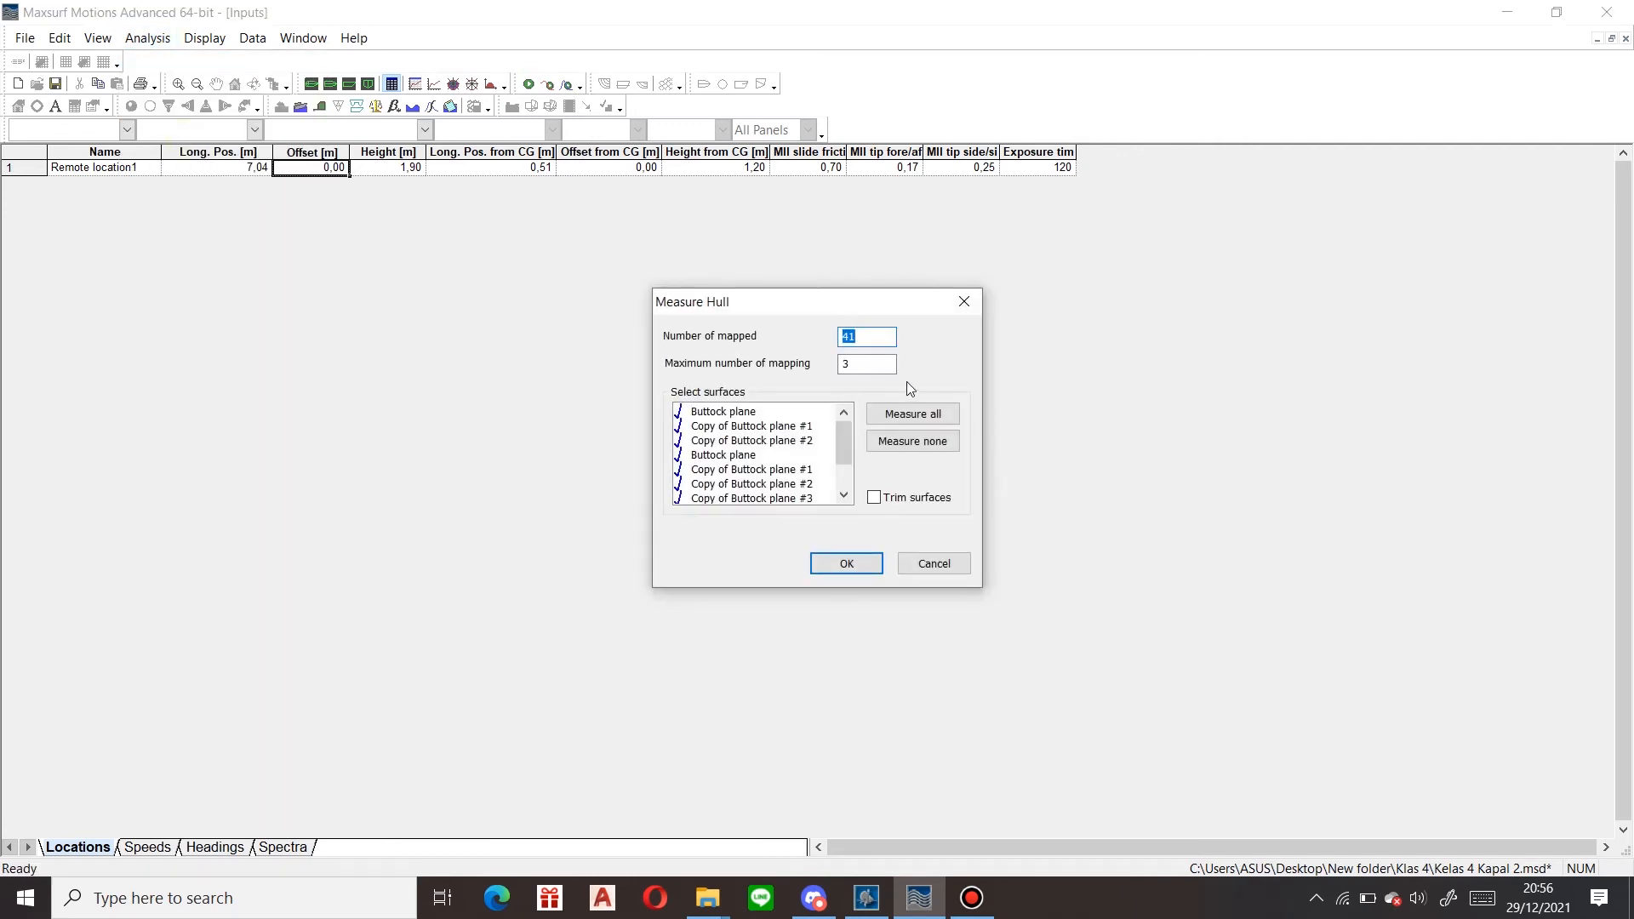
click(912, 413)
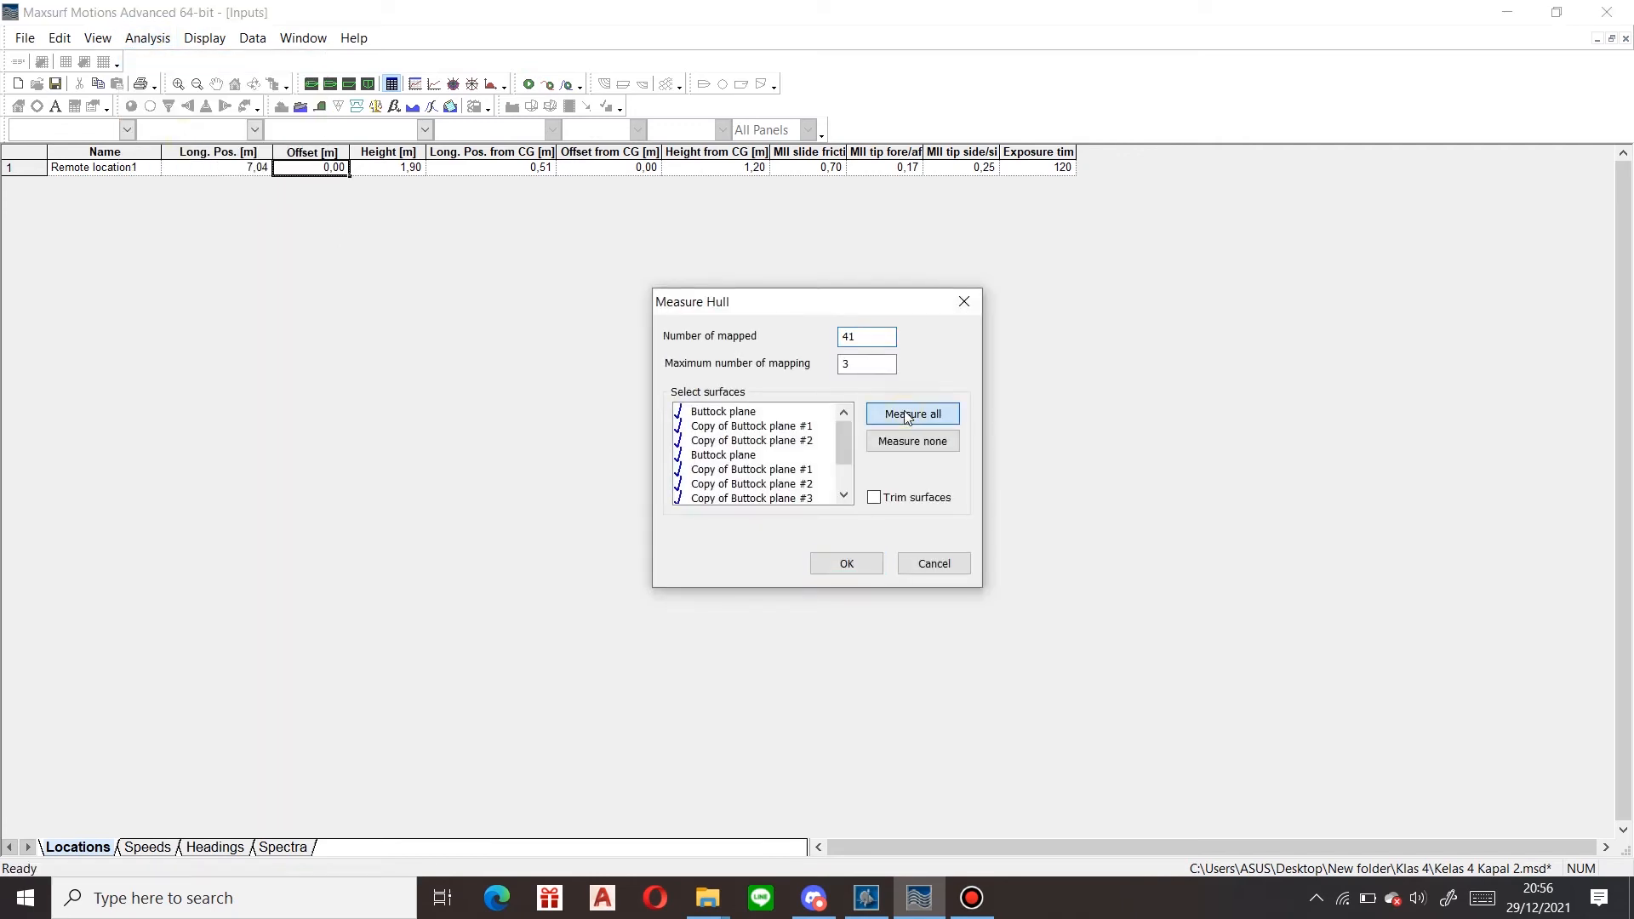
click(841, 567)
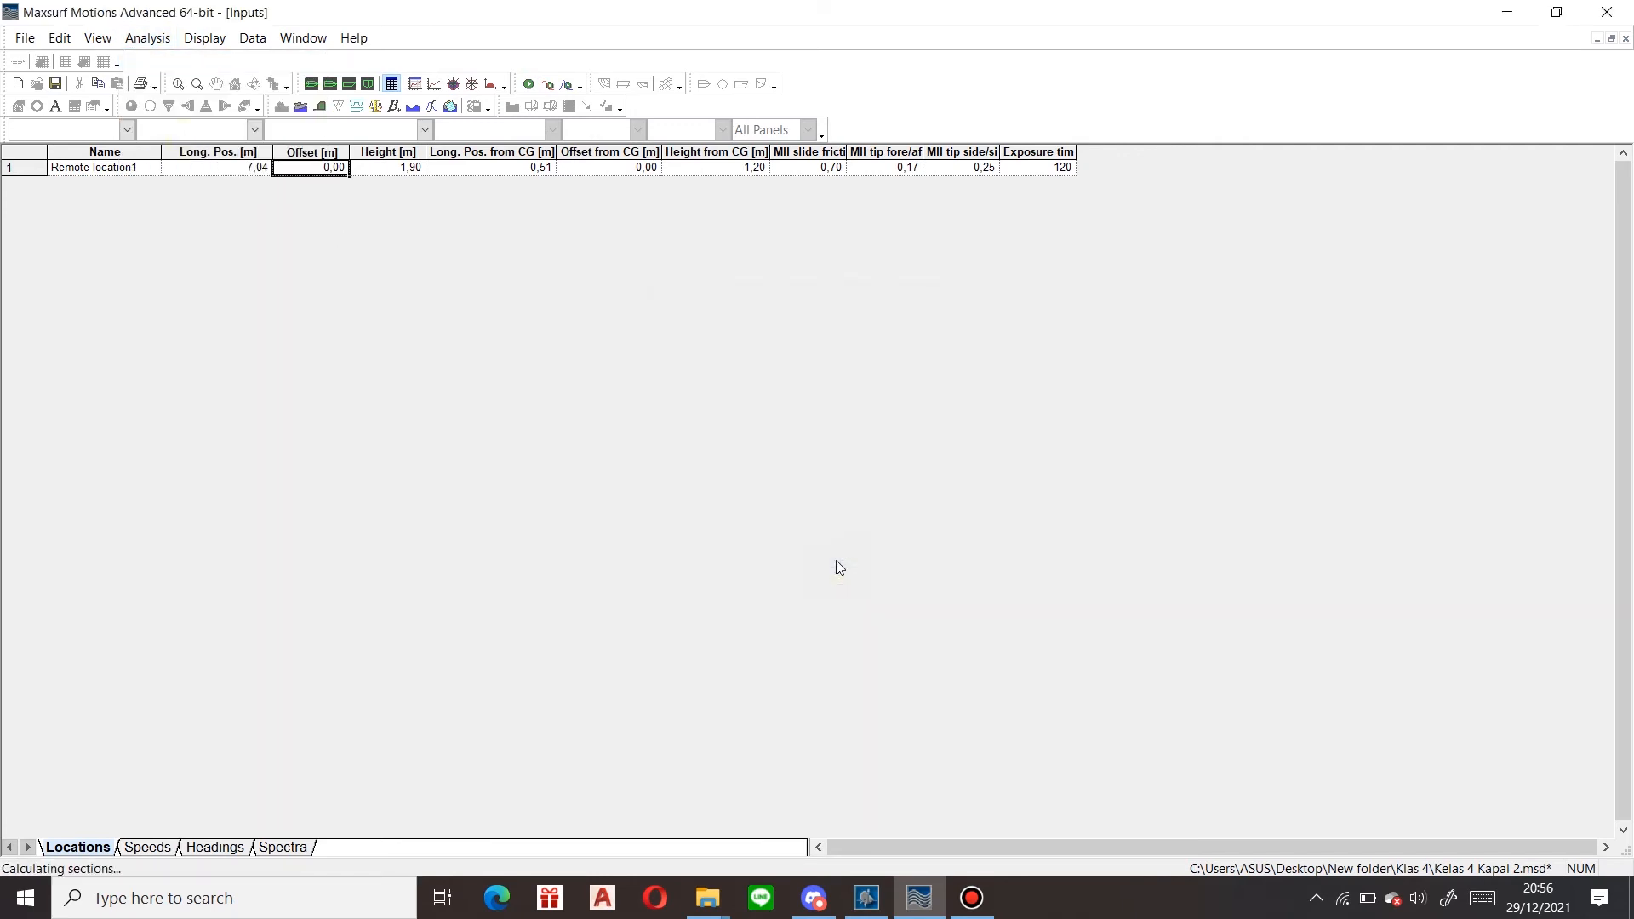
Set the vessel type to Monohull
click(149, 38)
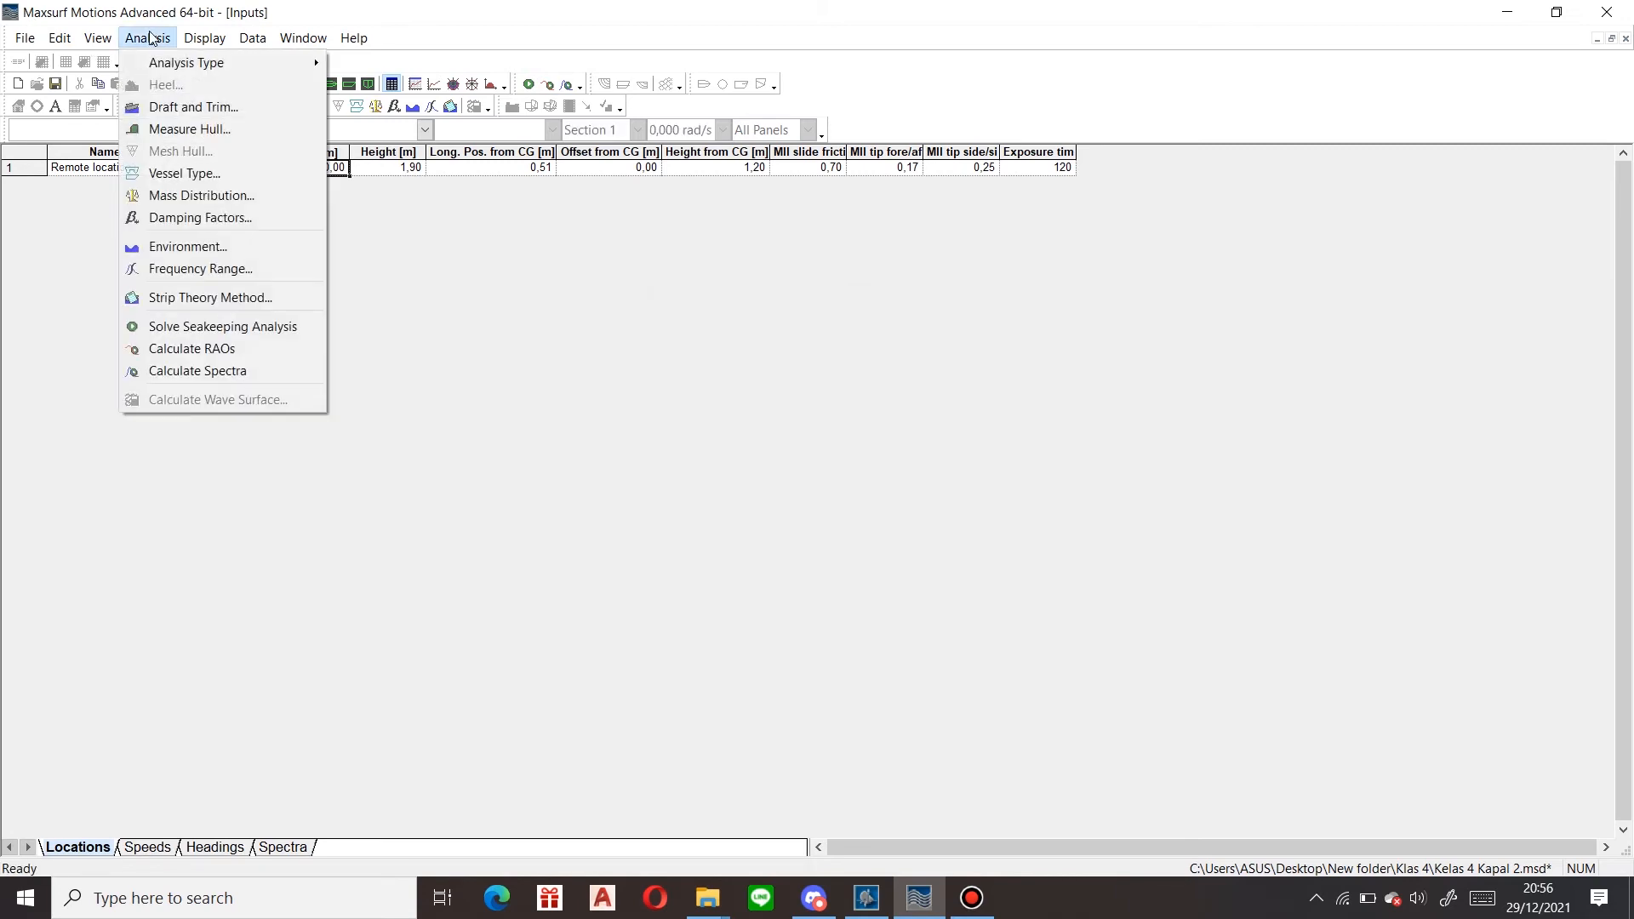
click(223, 172)
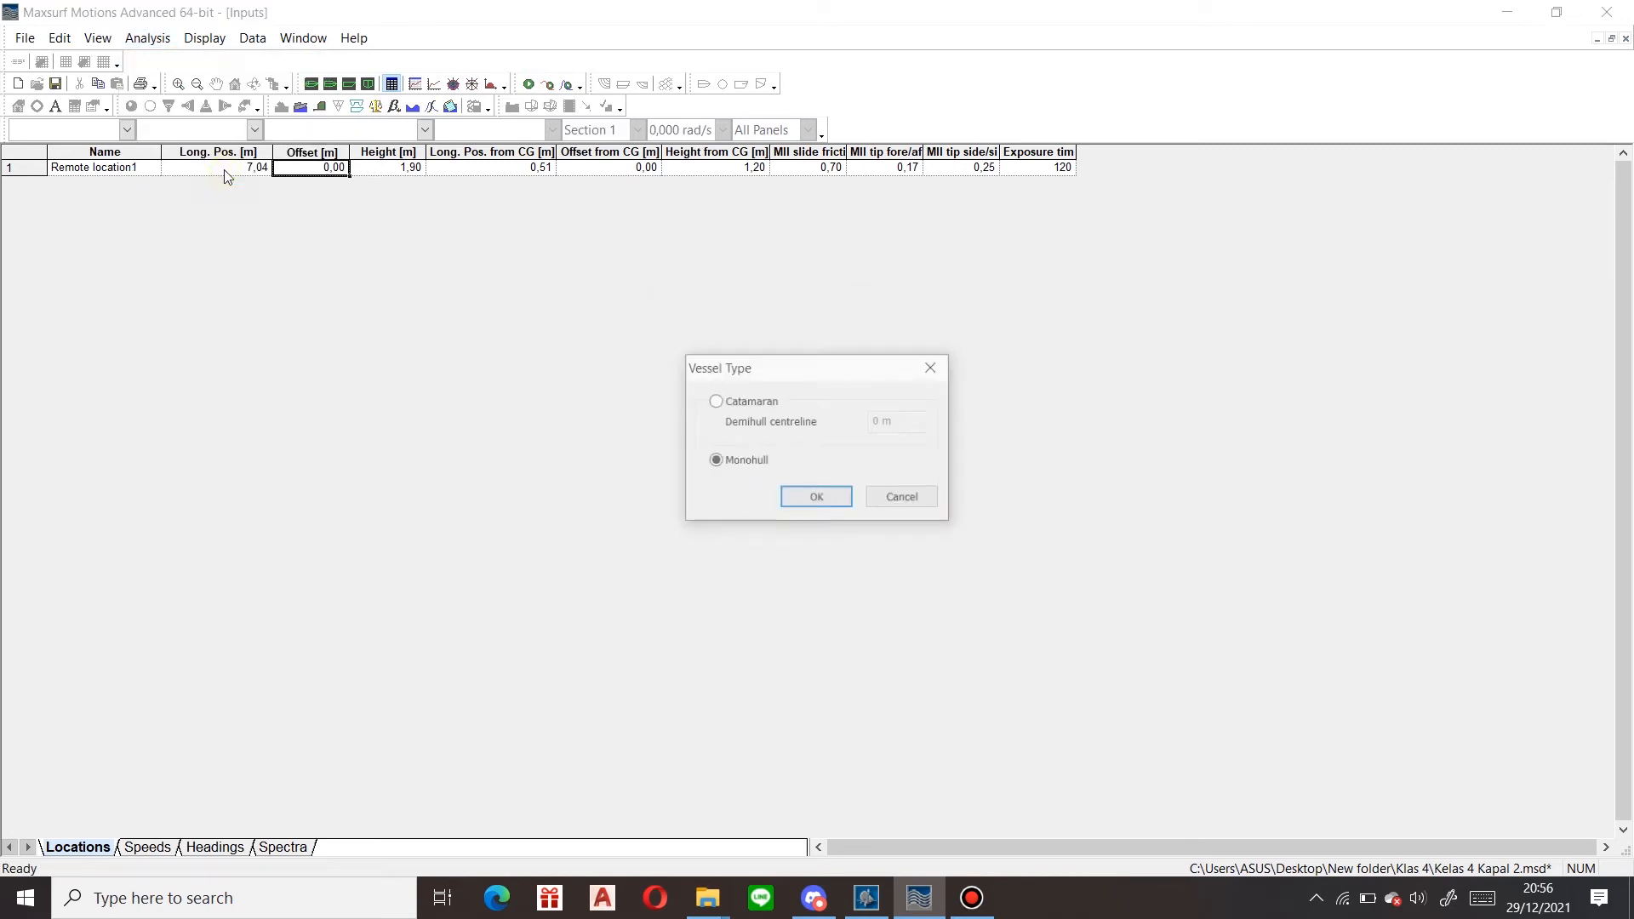
click(763, 402)
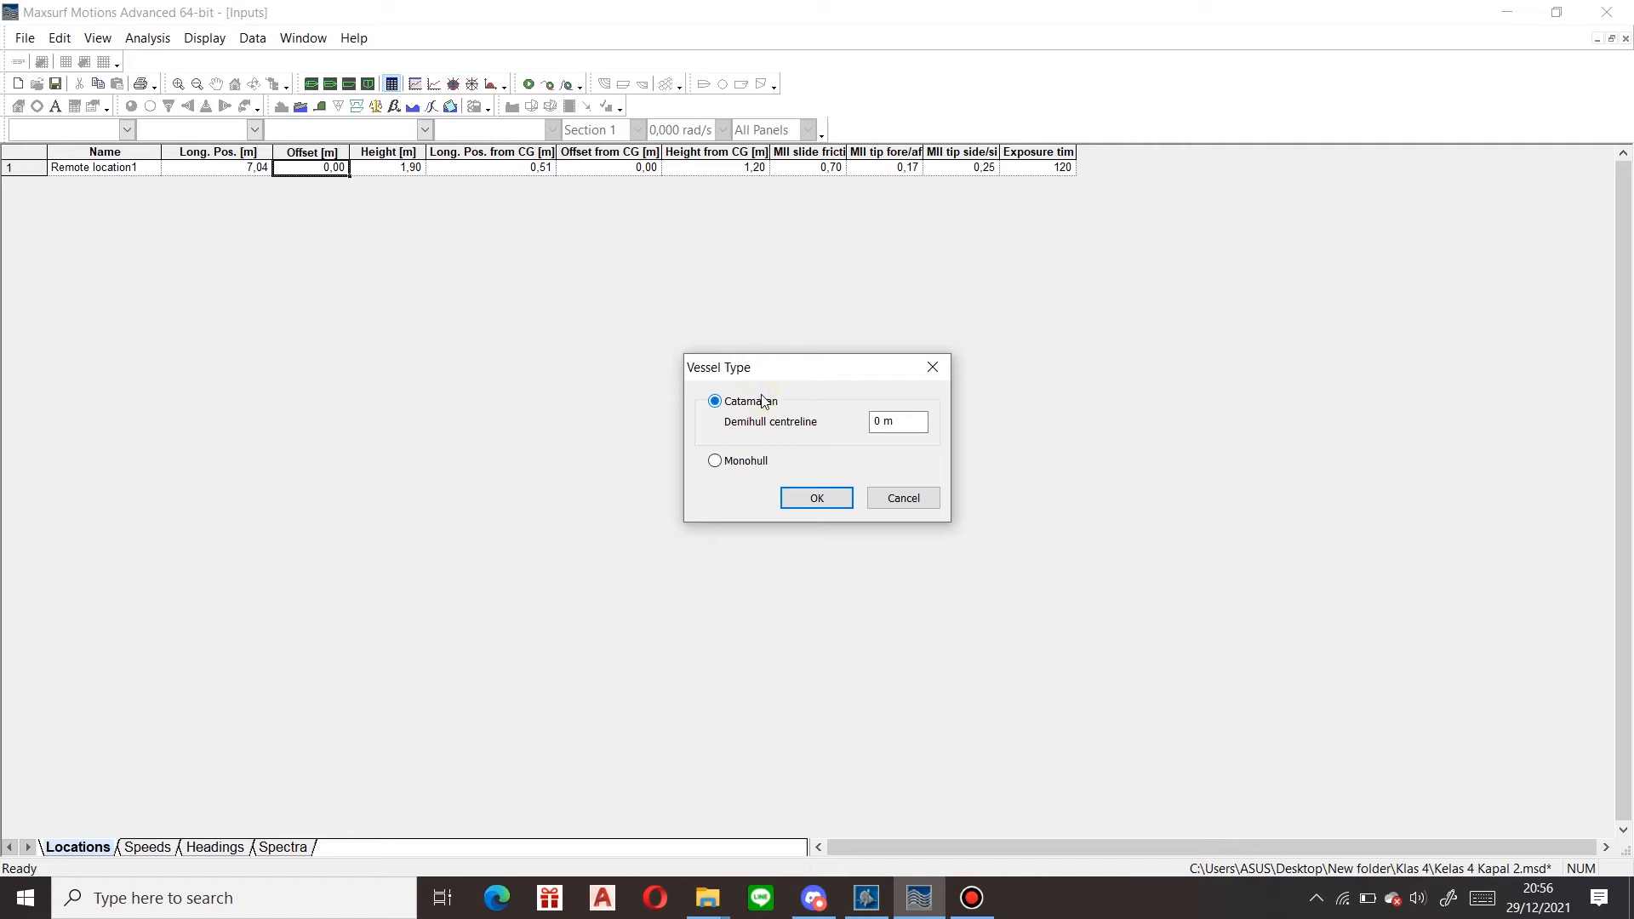
click(728, 472)
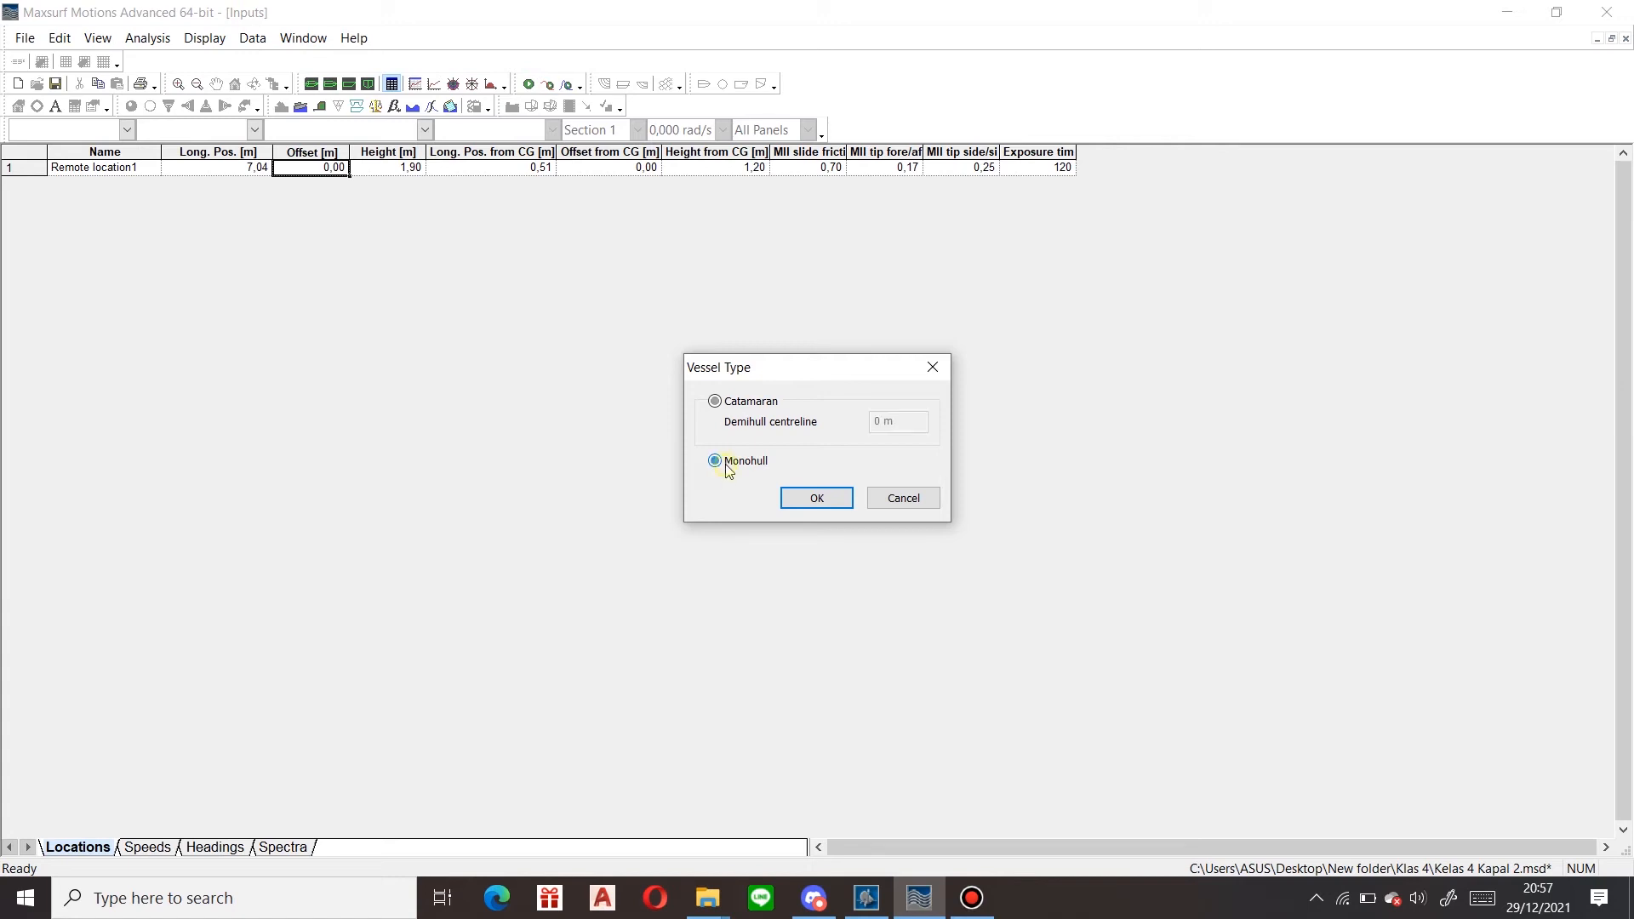
click(805, 499)
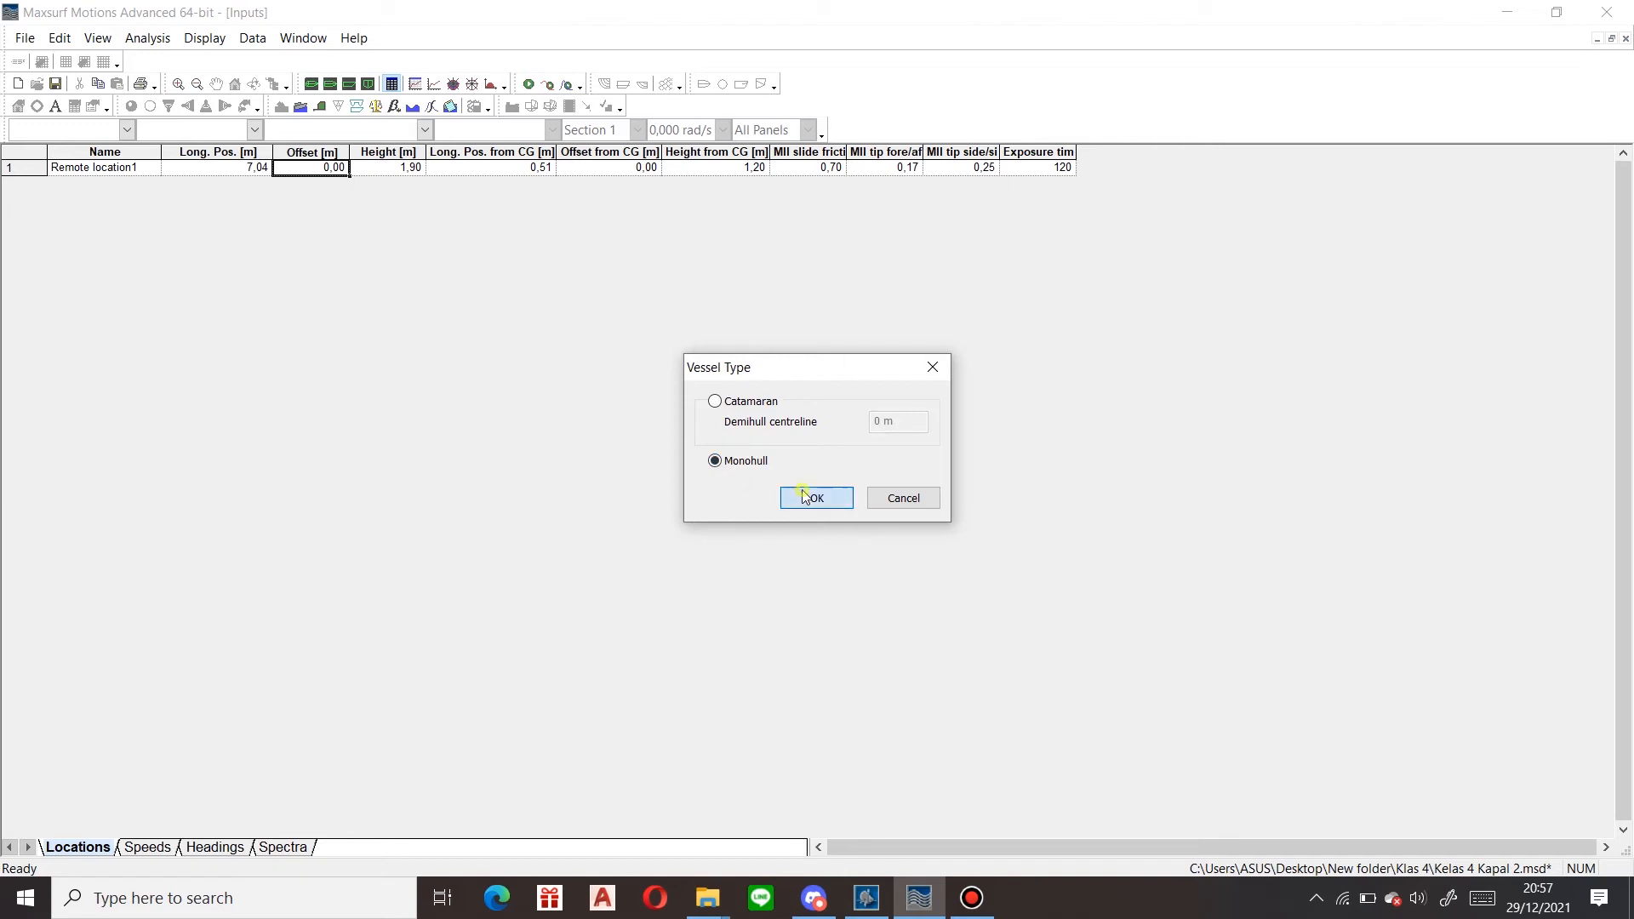
Open the mass distribution settings and look up the vertical centre of gravity of the Full Load Departure loadcase in Maxsurf Stability
click(160, 42)
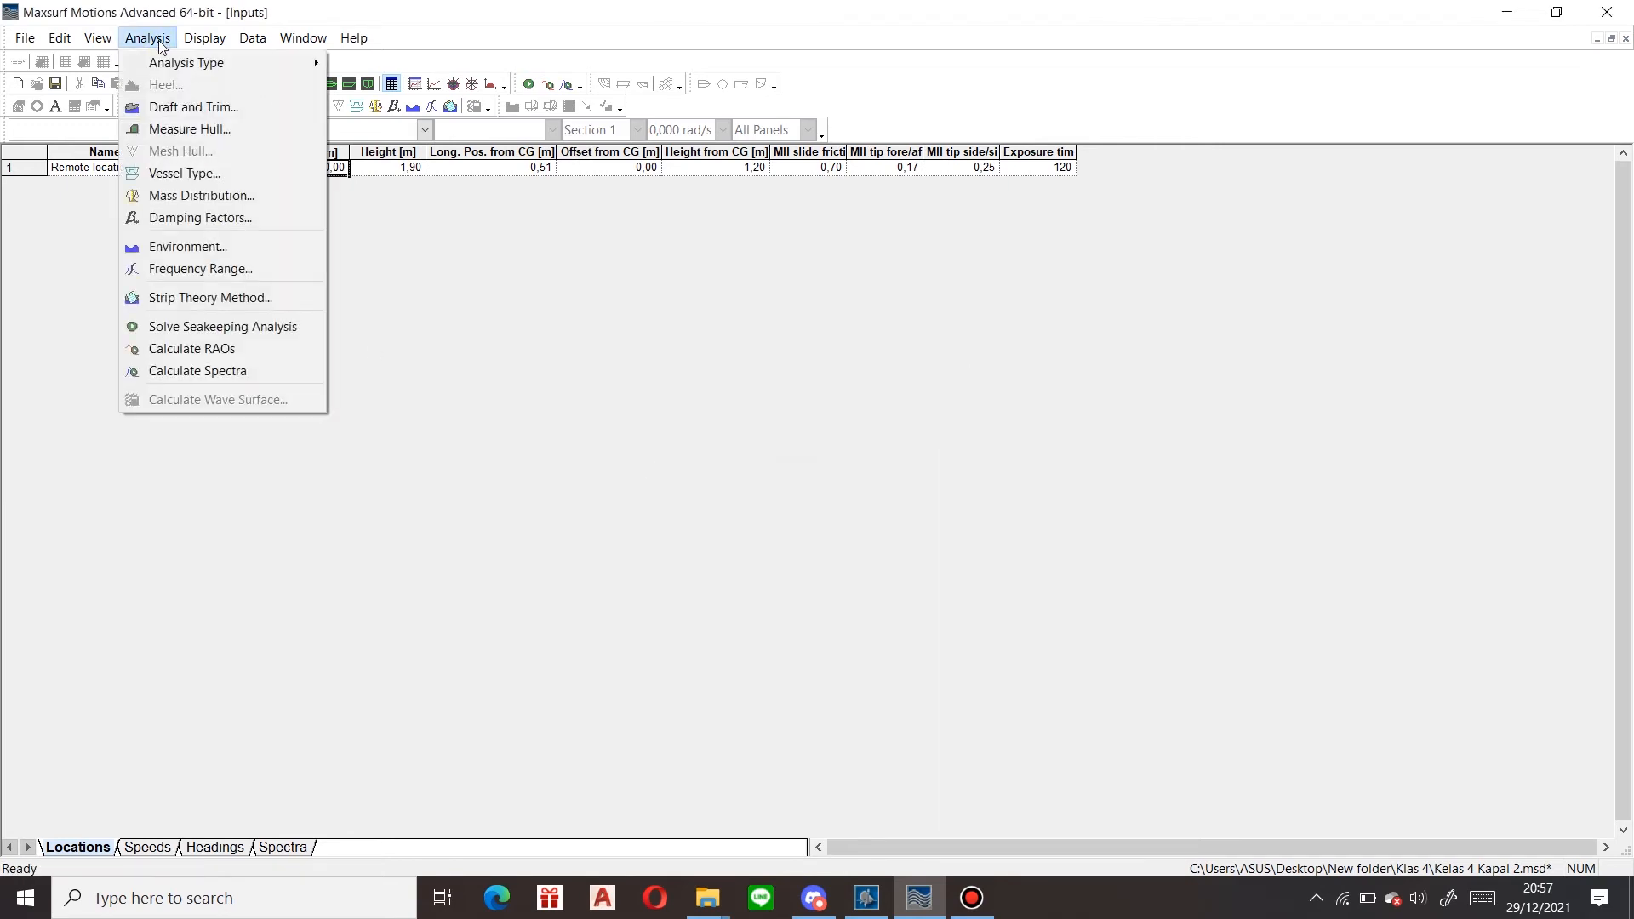
click(211, 194)
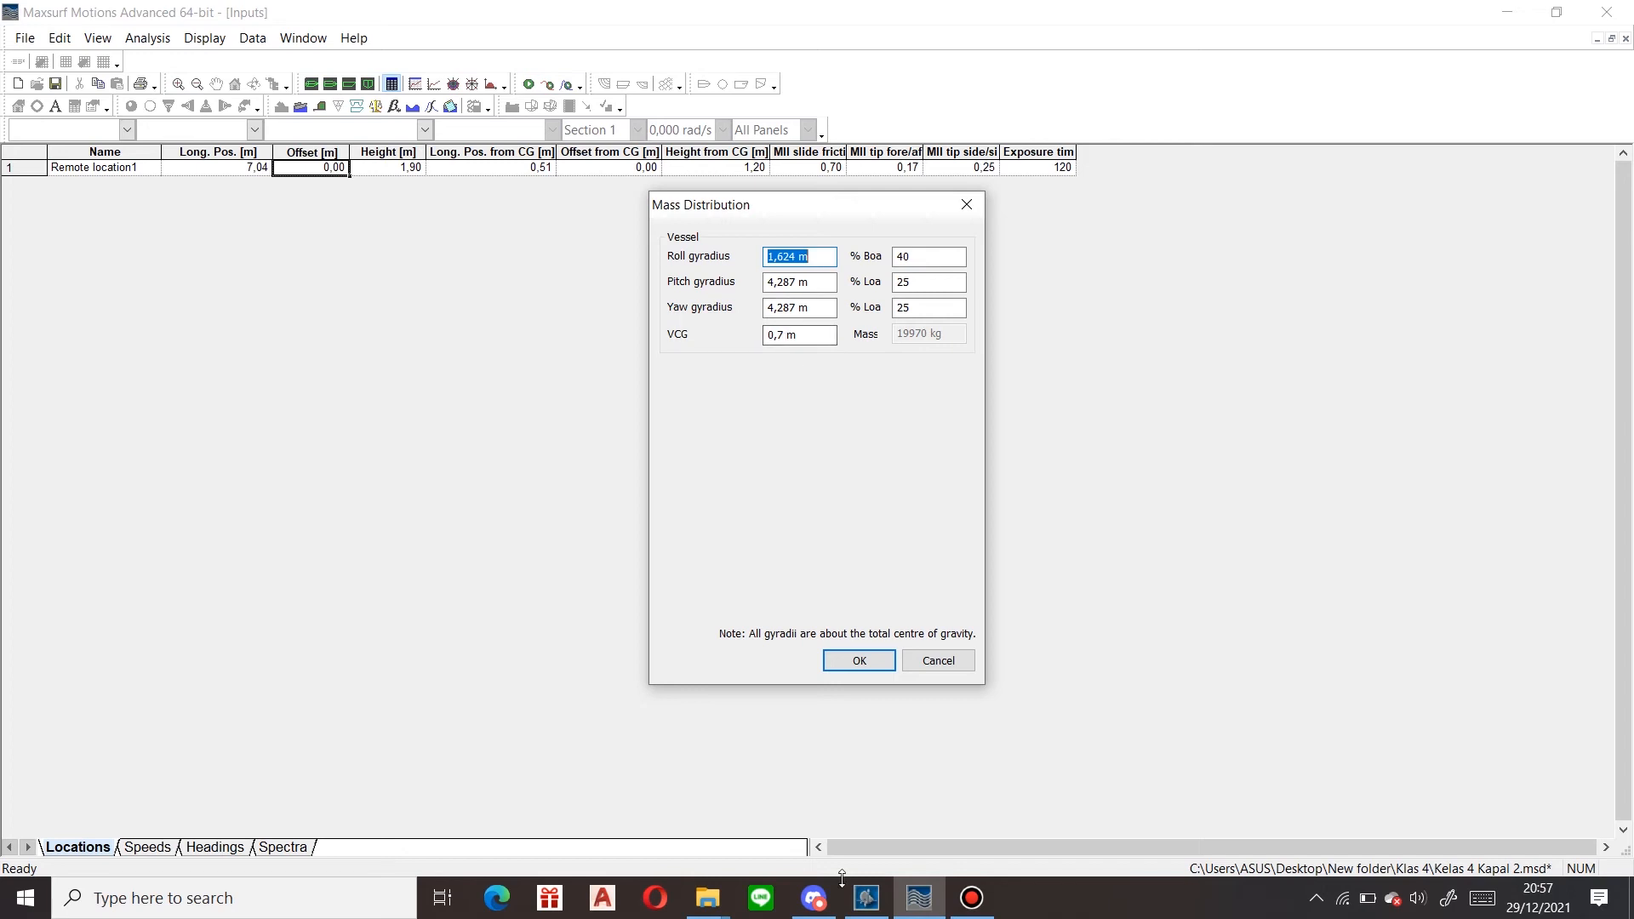
click(879, 899)
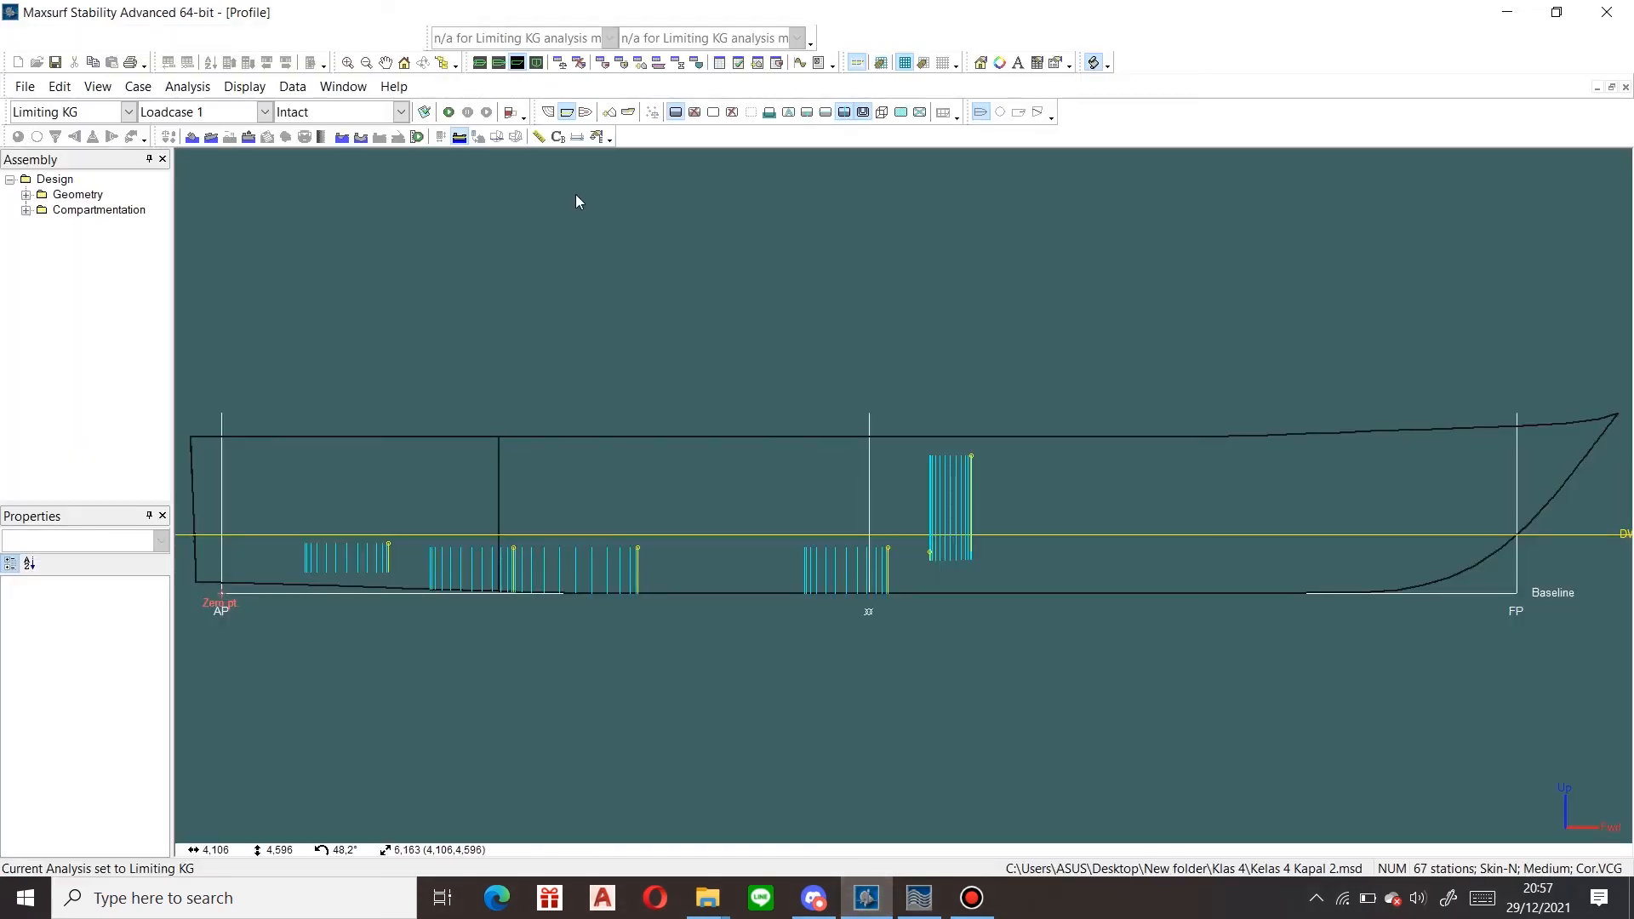
click(562, 65)
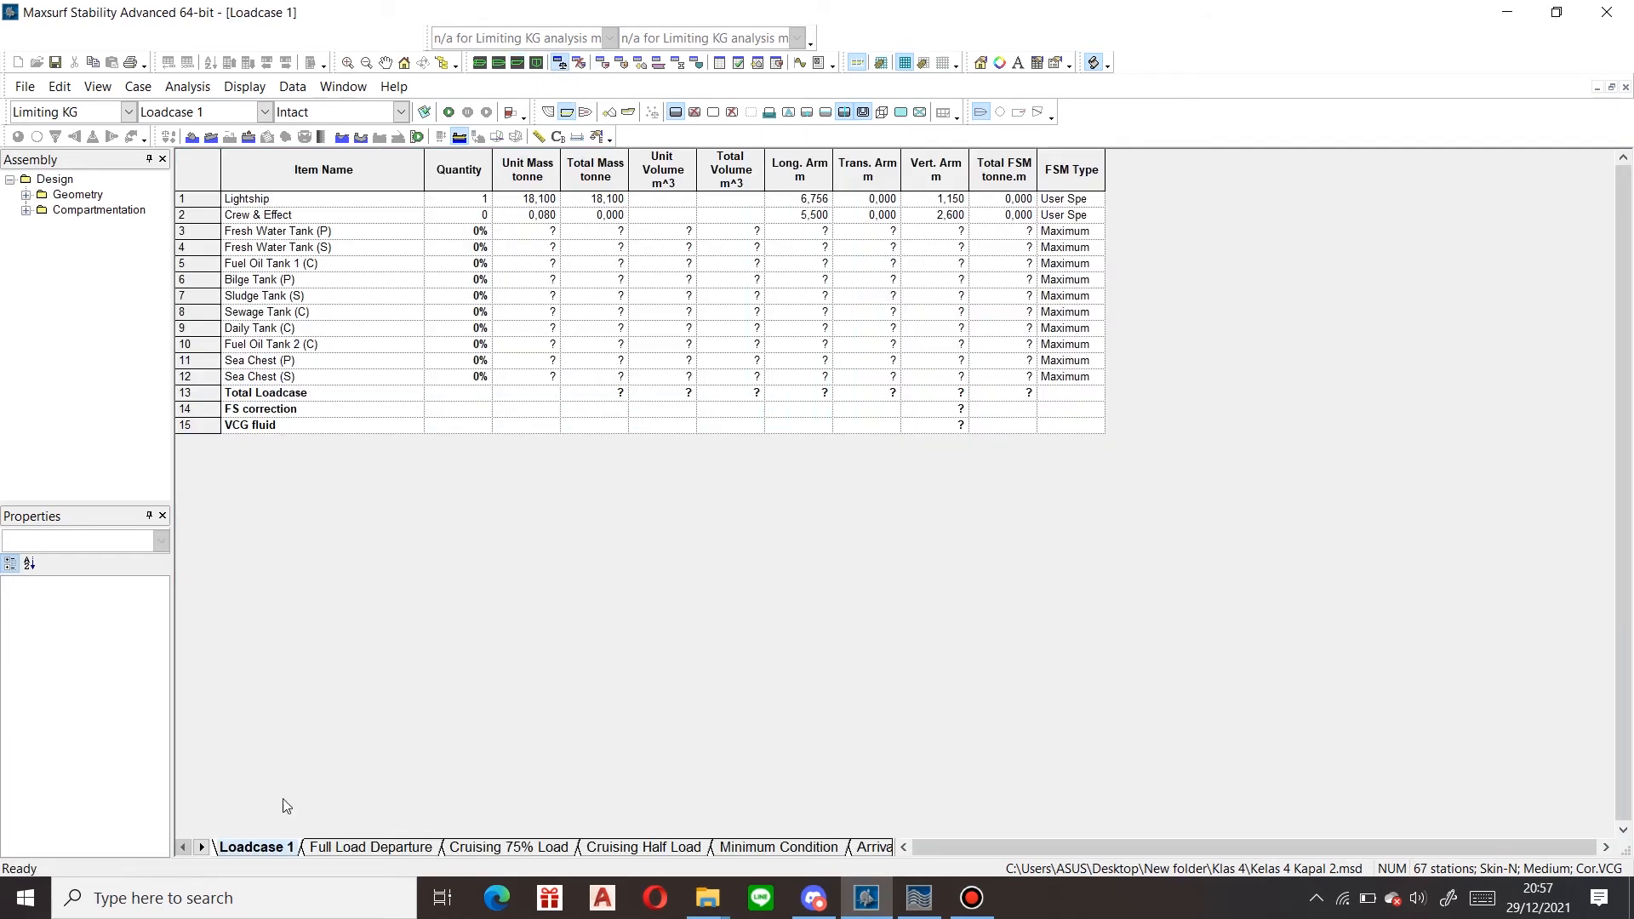
click(353, 848)
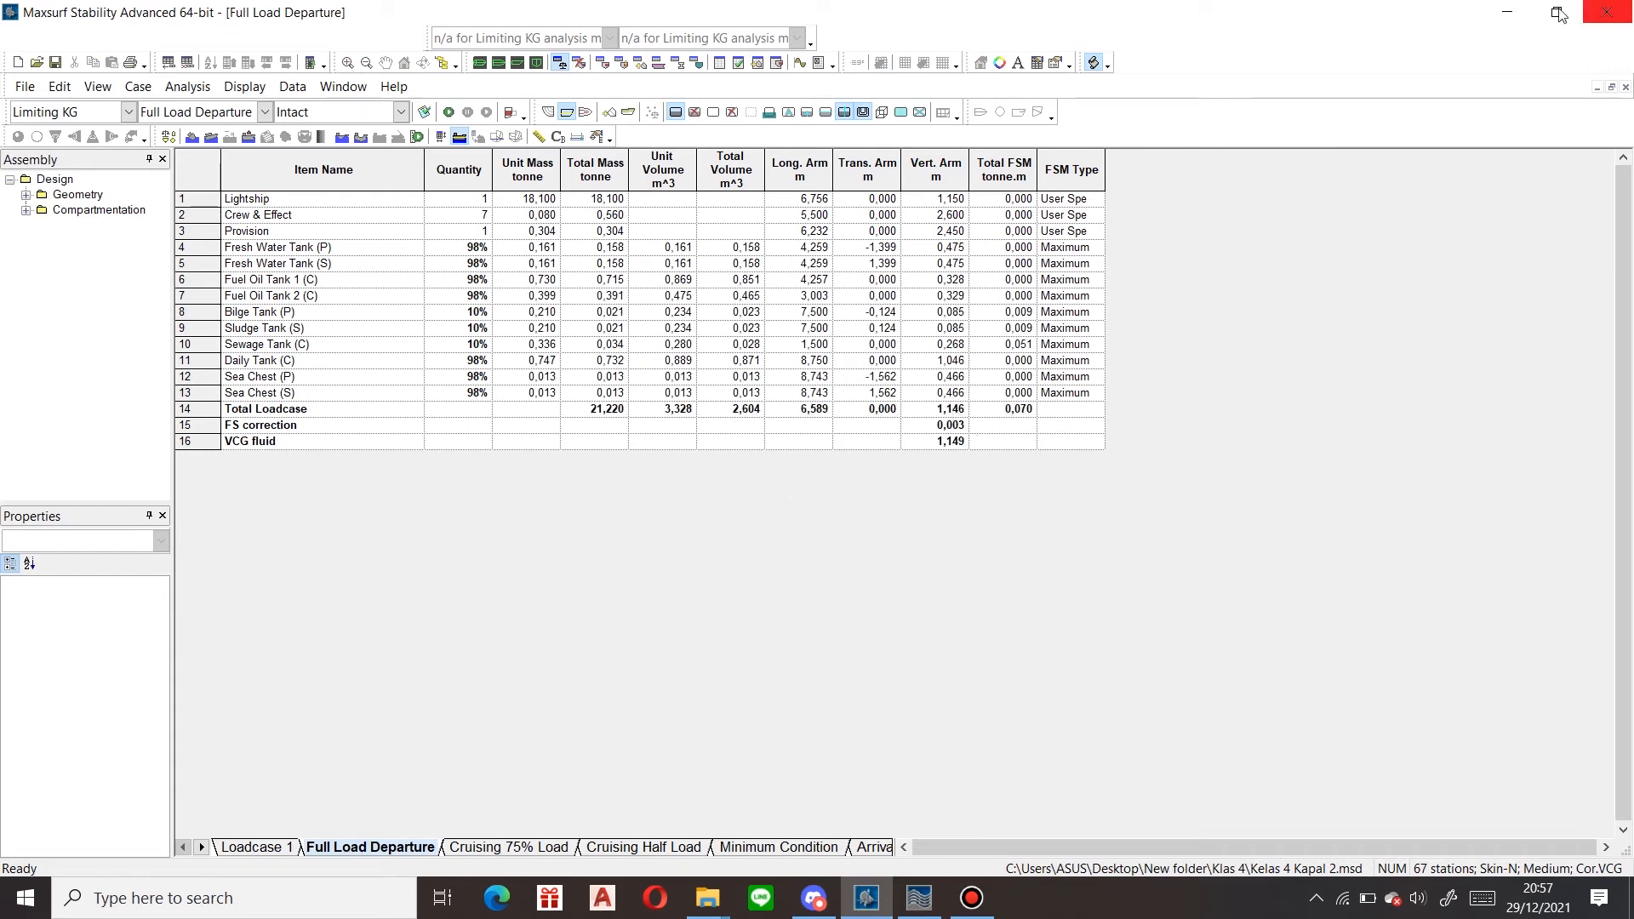
click(1501, 19)
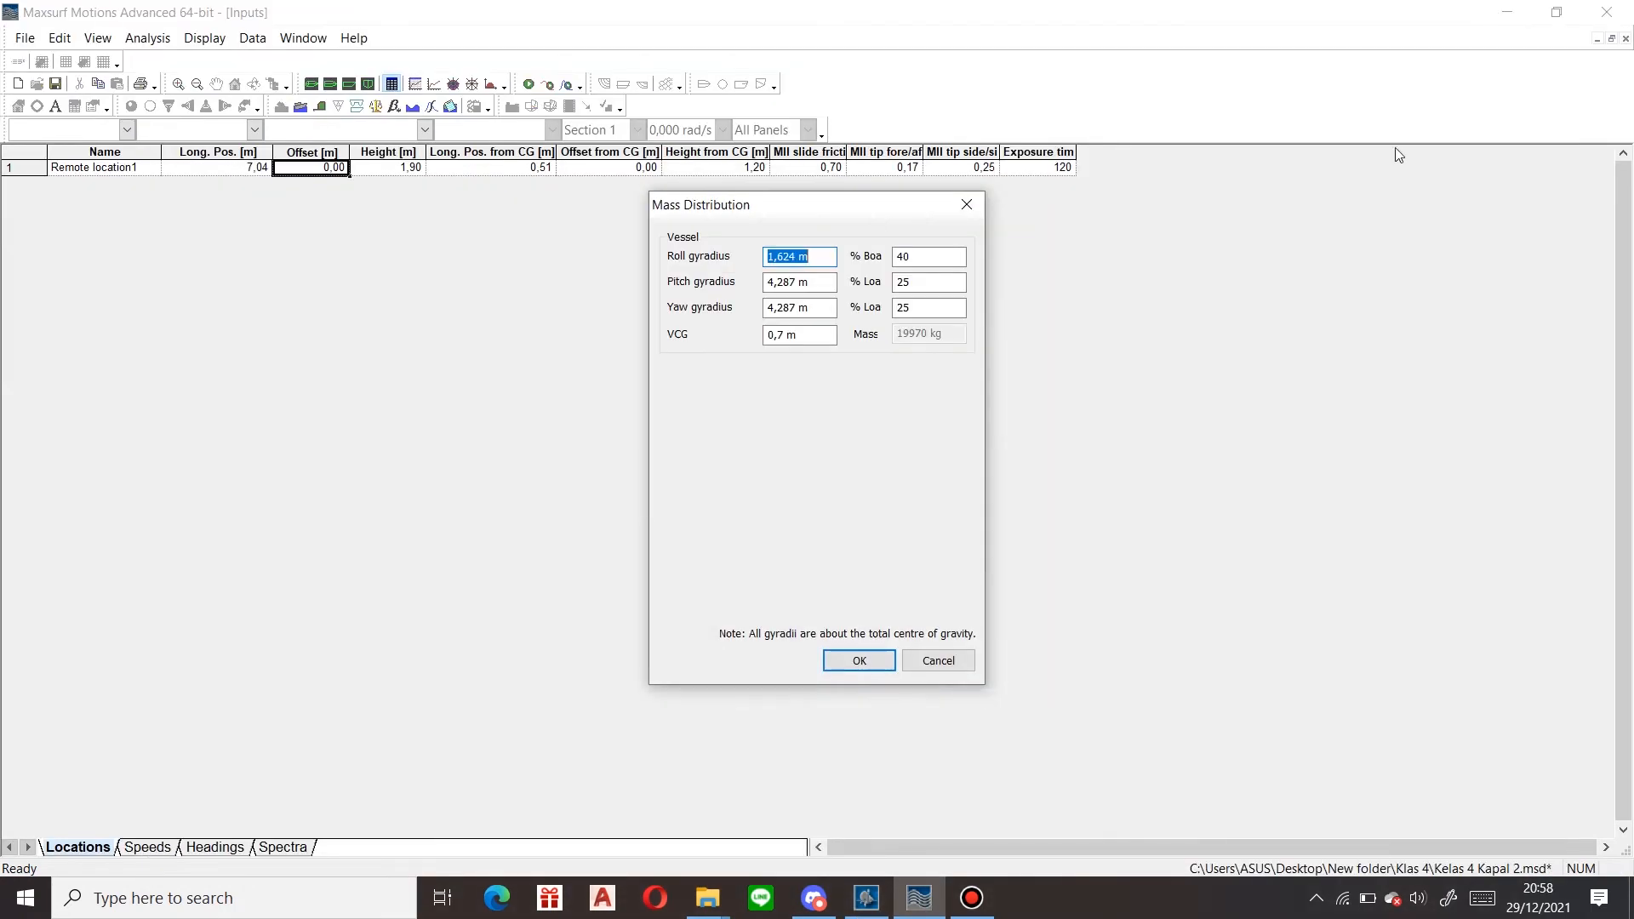
Set the vessel's VCG to 1.146 m in the mass distribution
click(801, 338)
double_click(770, 334)
text(1.146)
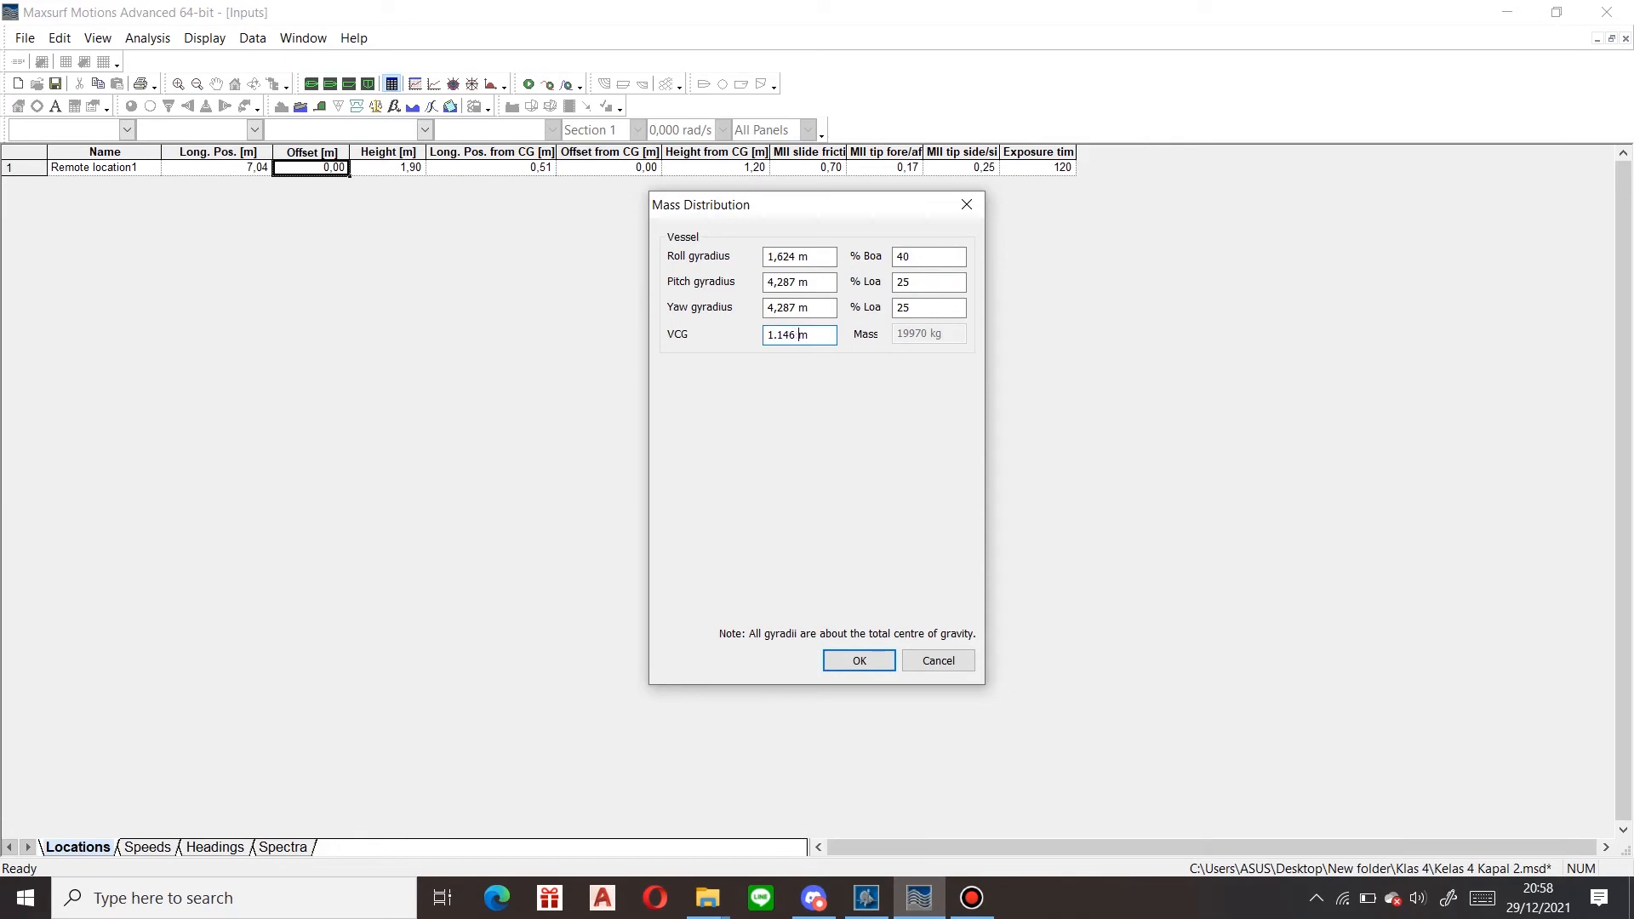
click(866, 661)
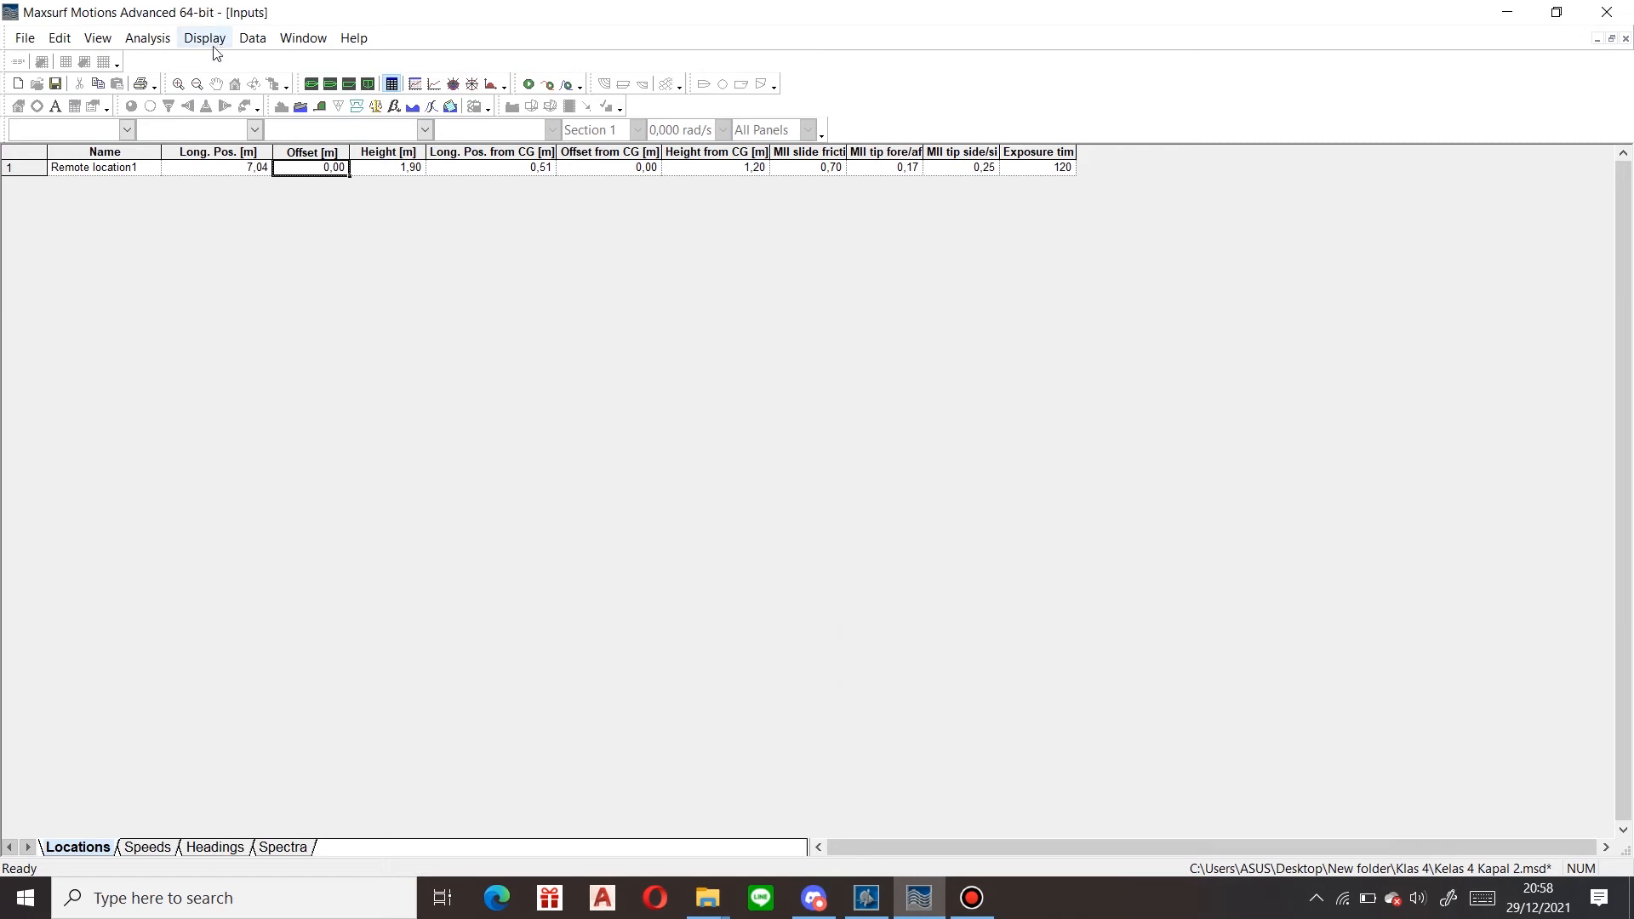
Accept the automatic frequency range with 91 frequencies for evaluating the RAOs and solve the seakeeping analysis
click(147, 37)
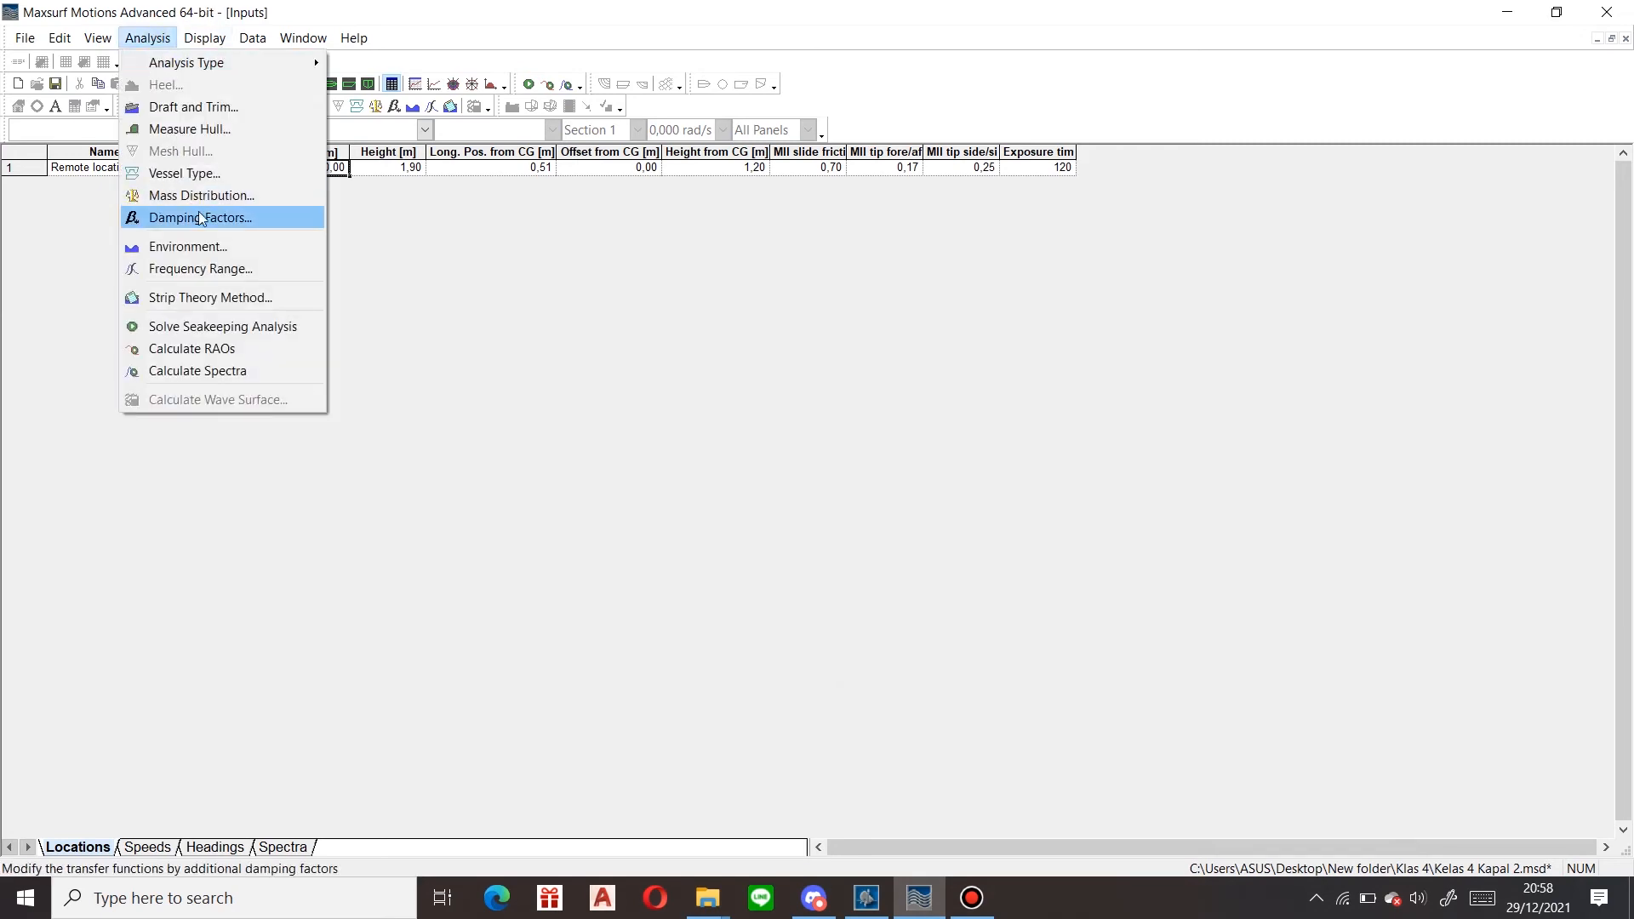
click(227, 269)
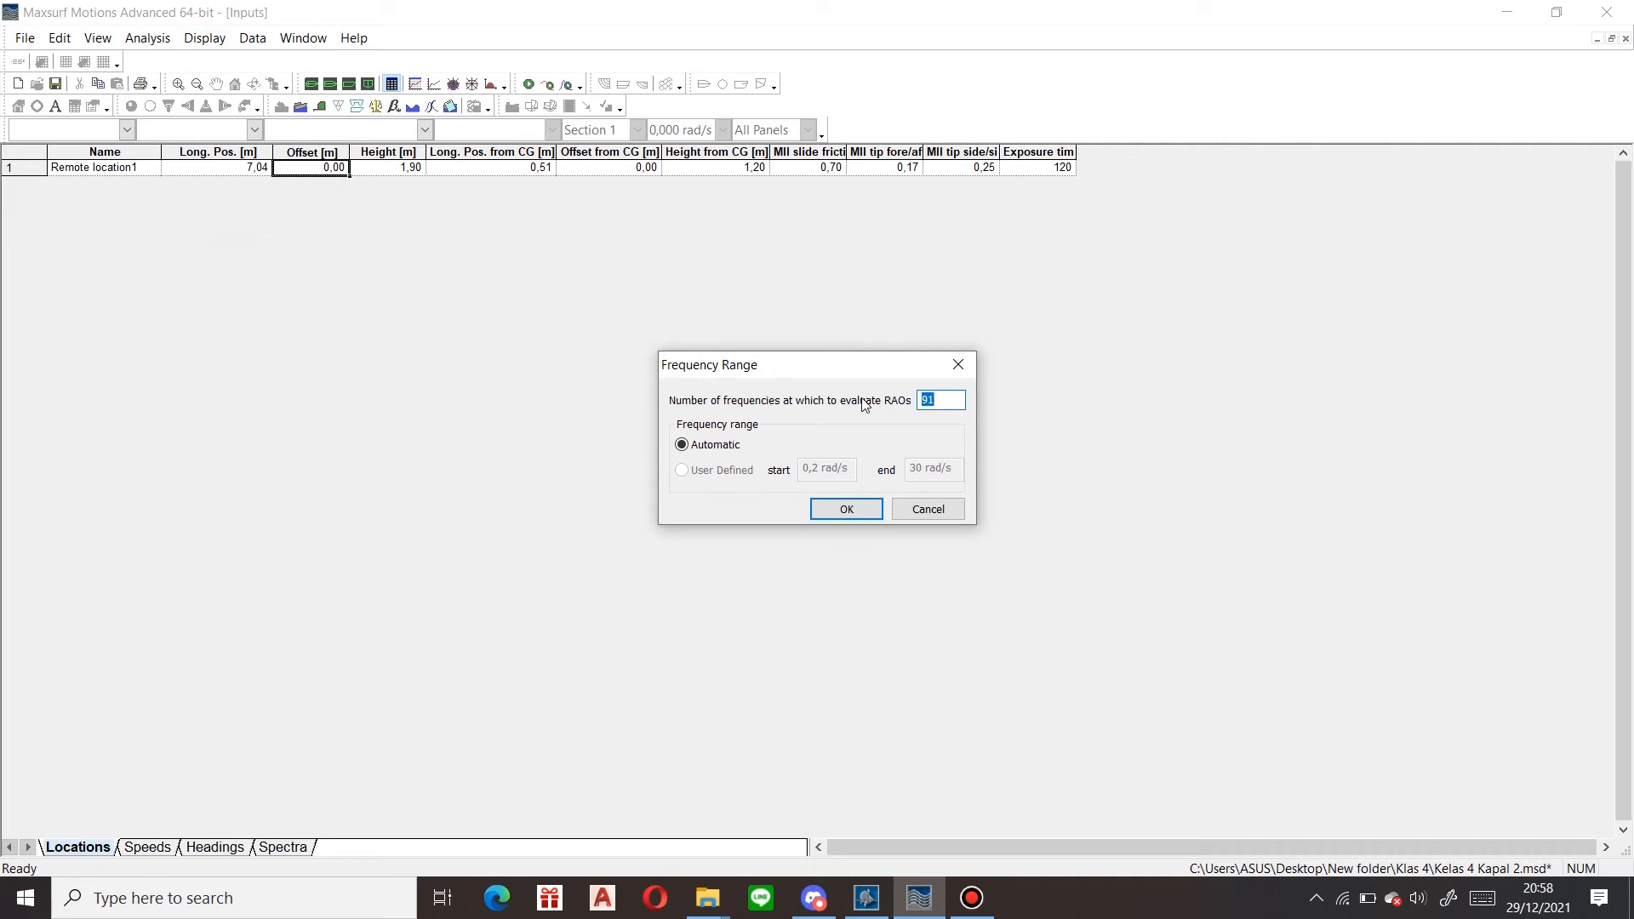
click(870, 509)
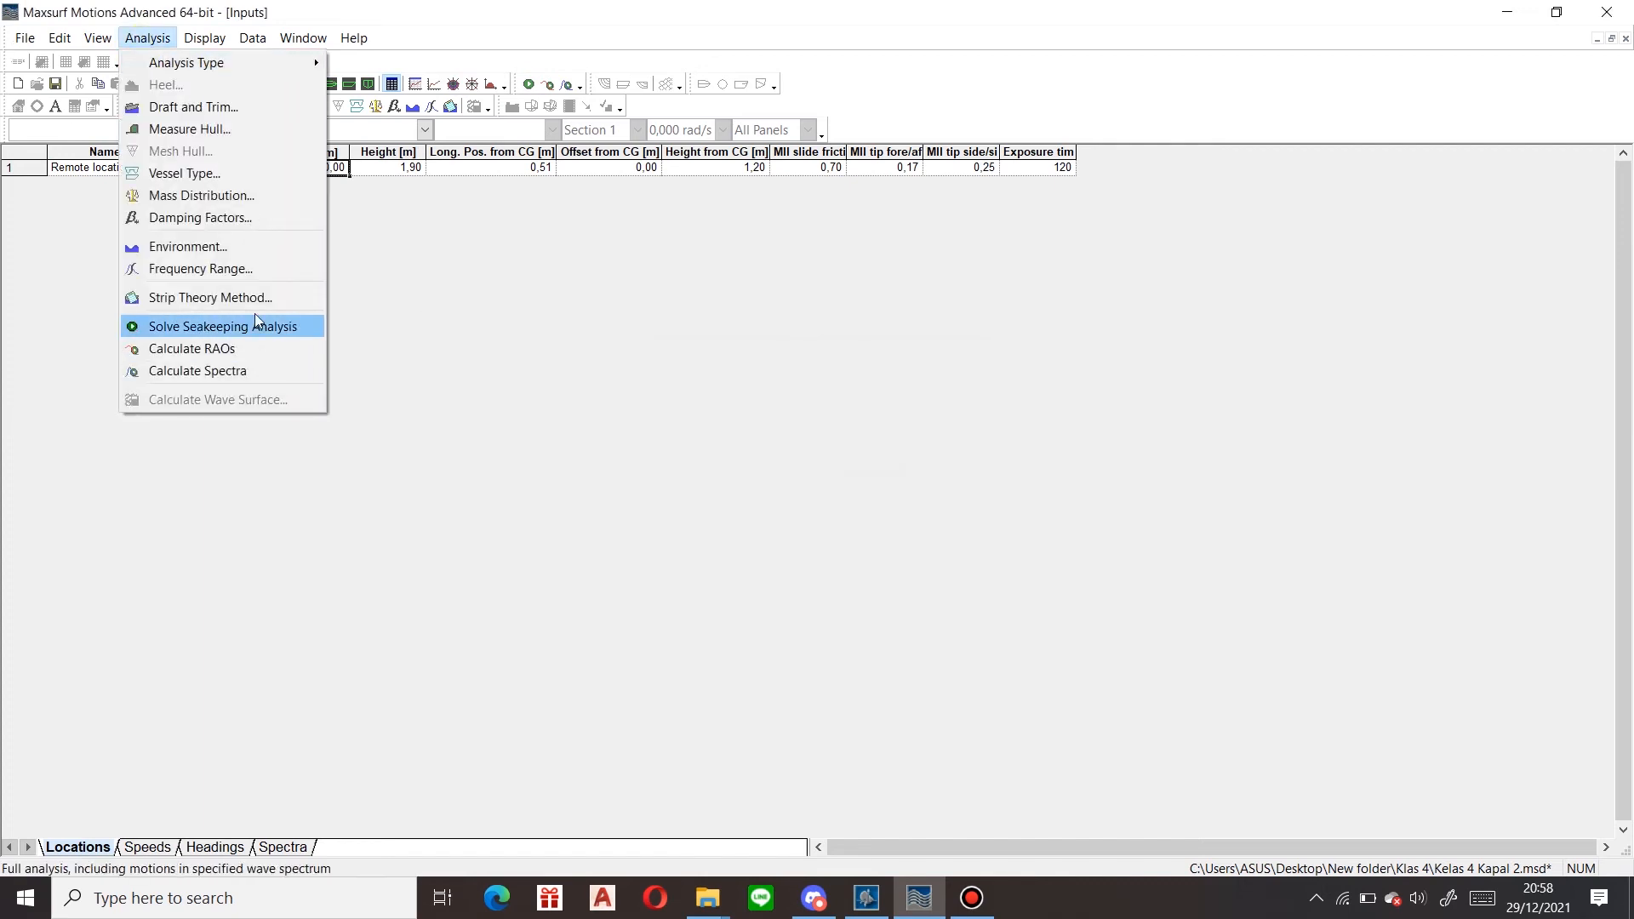
click(268, 328)
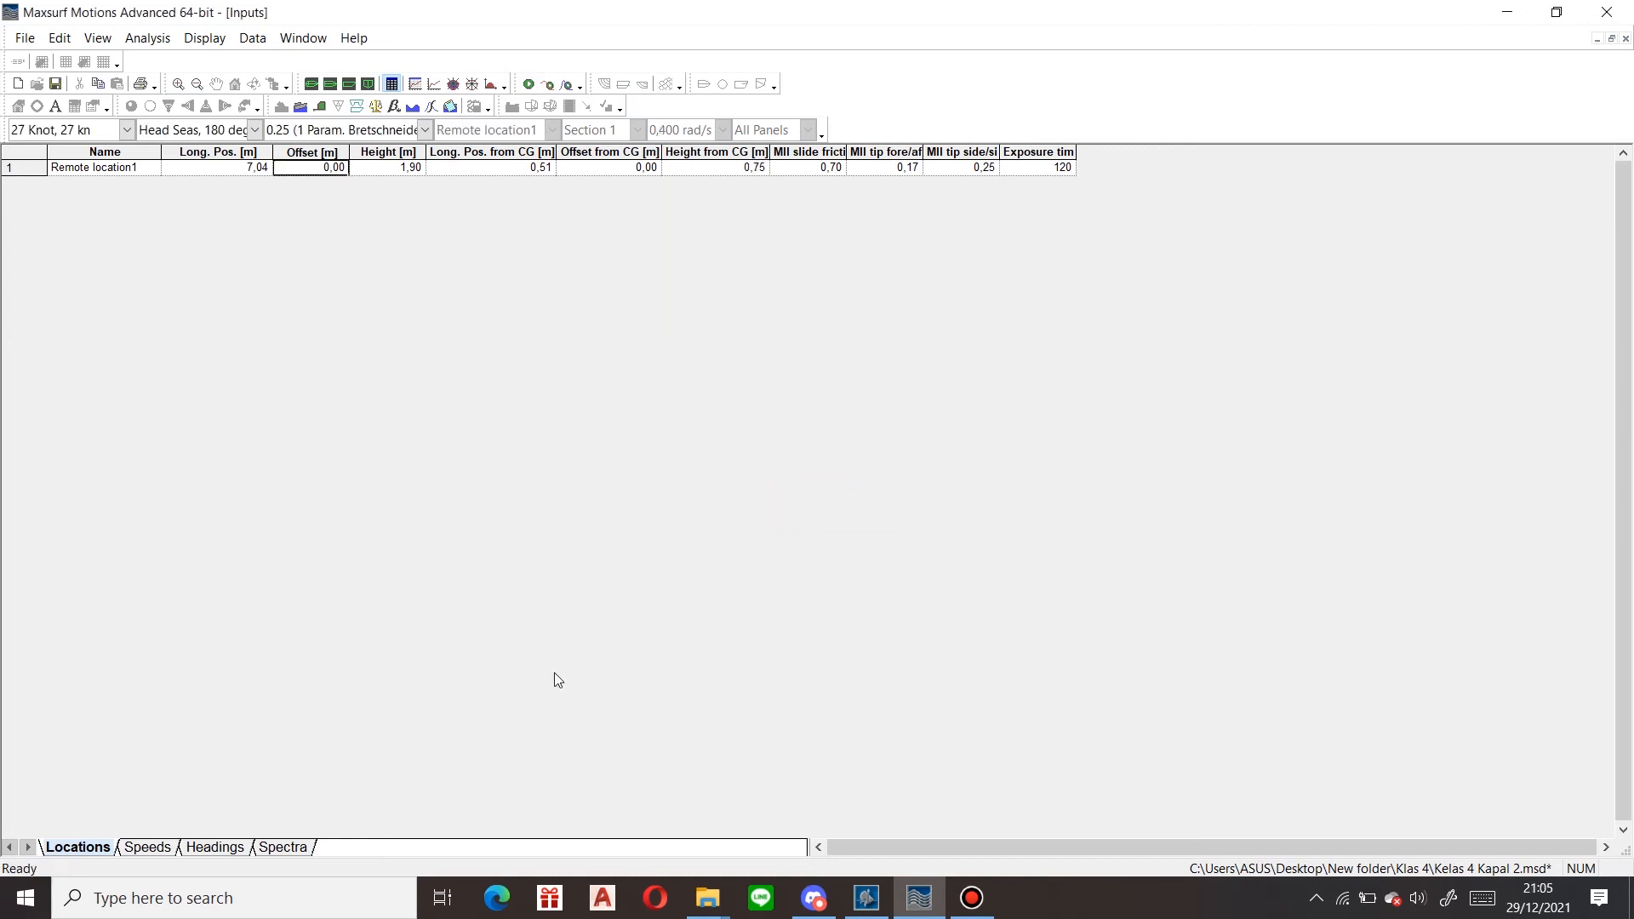
click(361, 249)
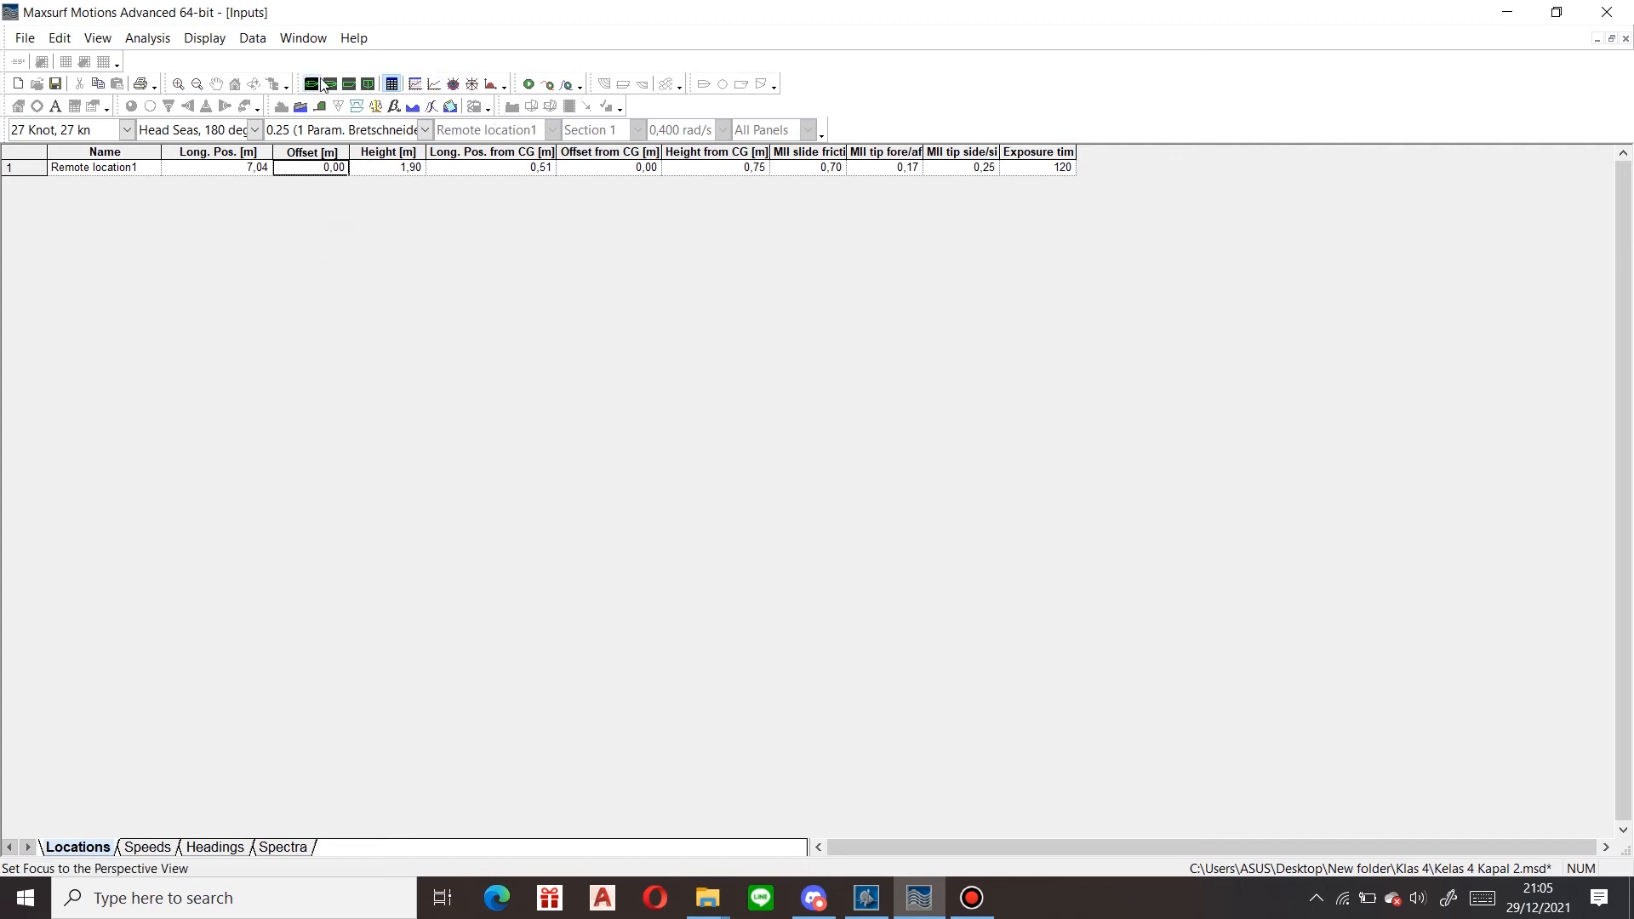
Review the summary results table and display the MSI graph of the solved analysis
click(414, 84)
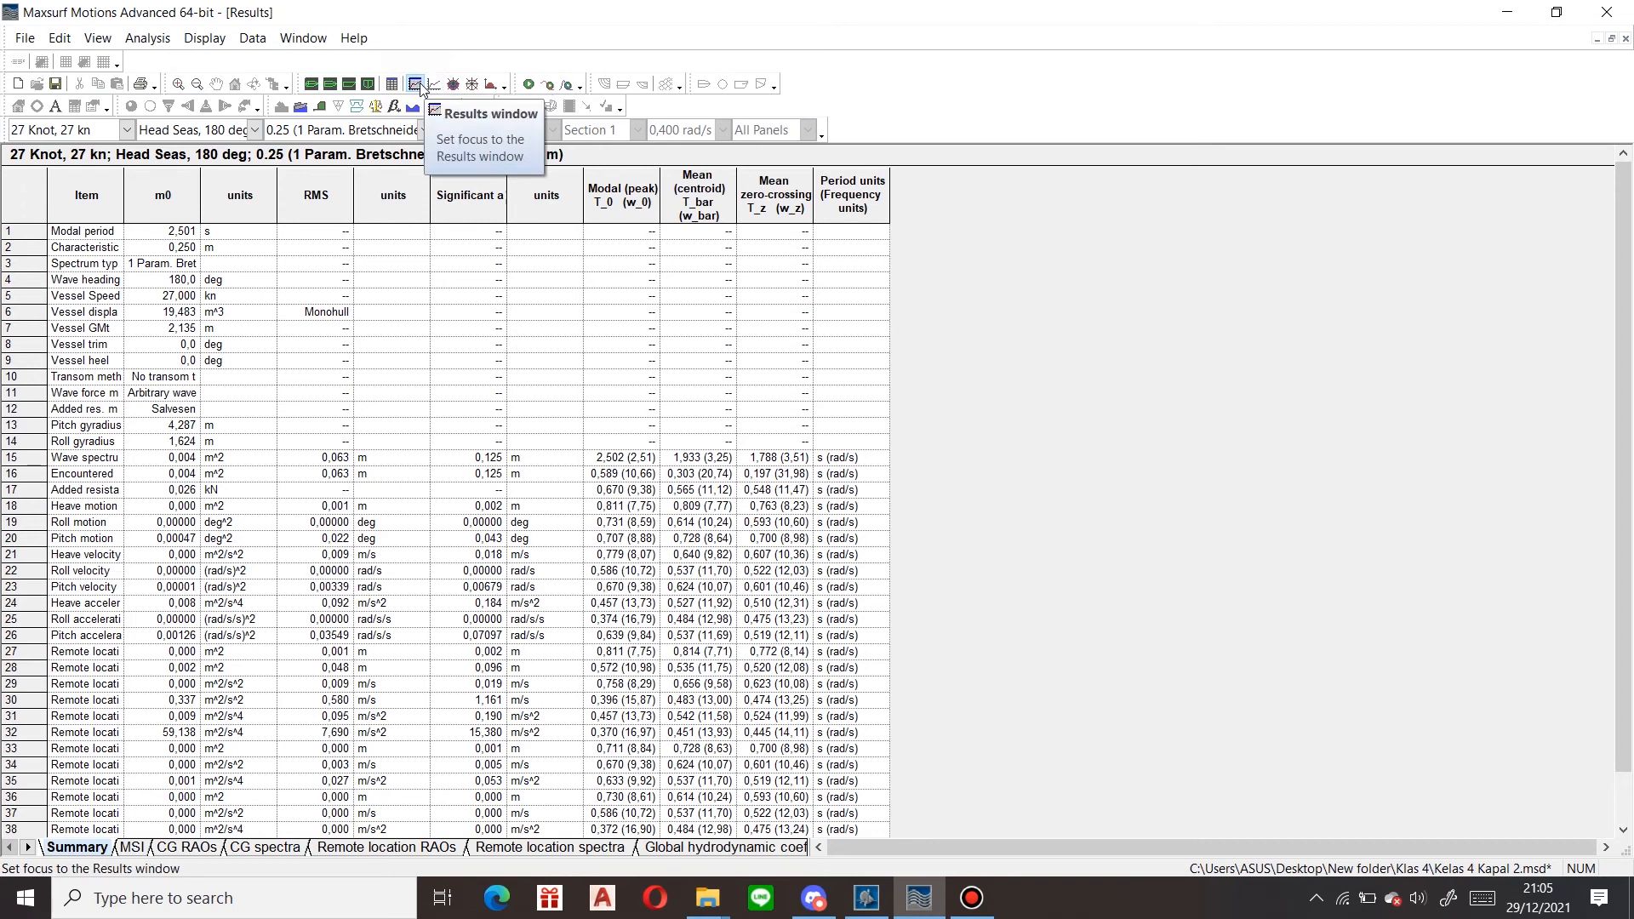
scroll(530, 338, down, 1)
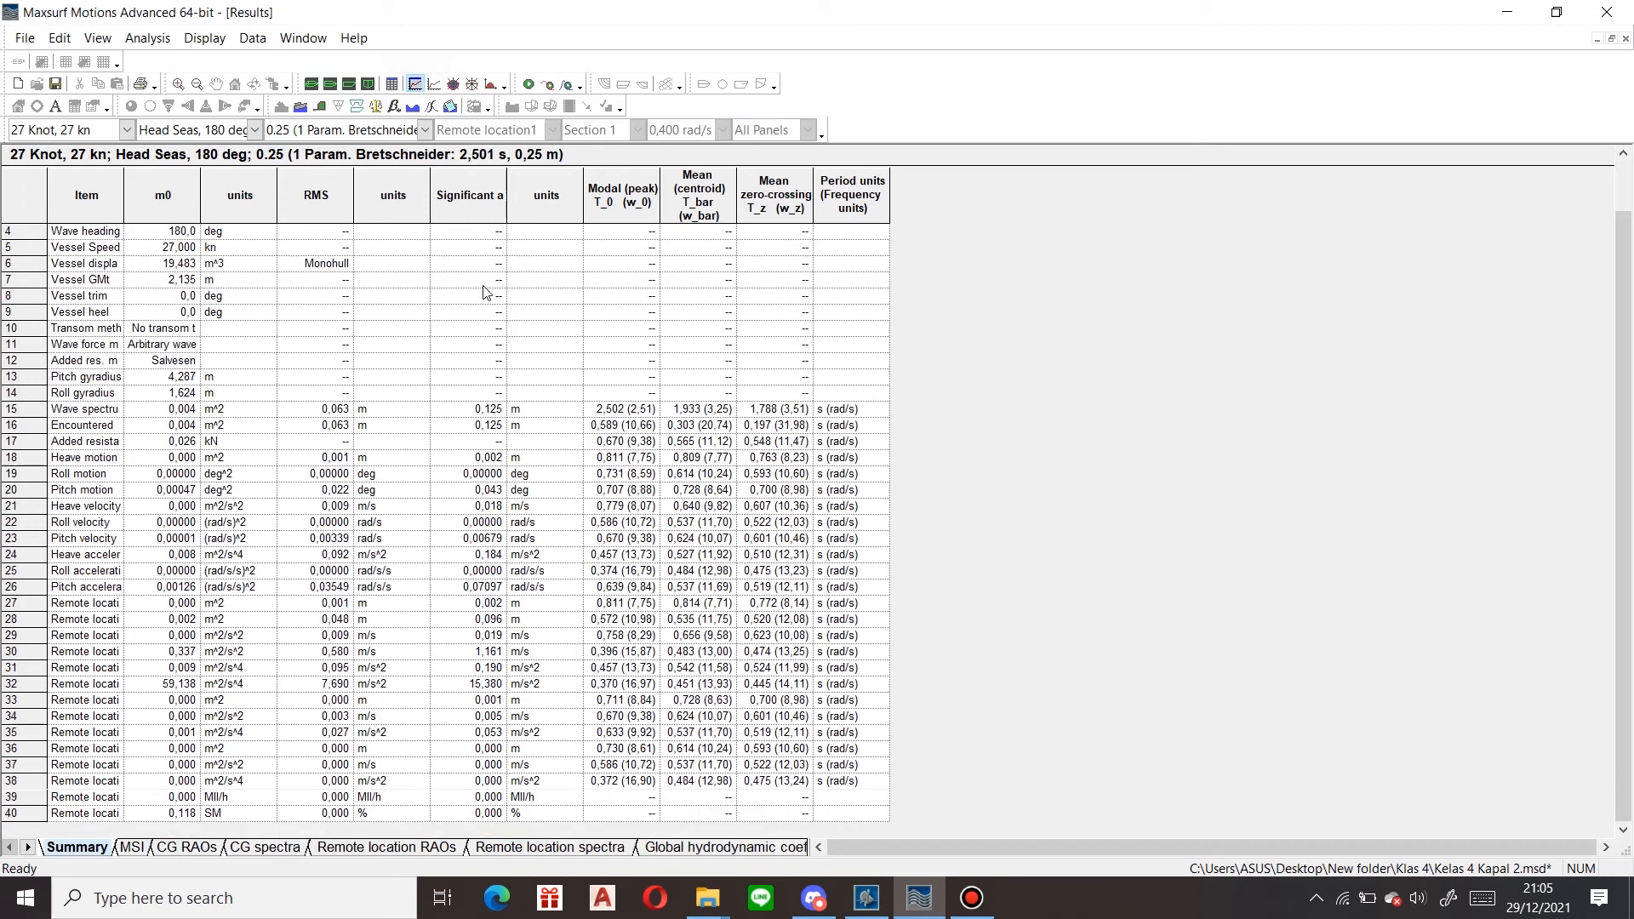
click(435, 84)
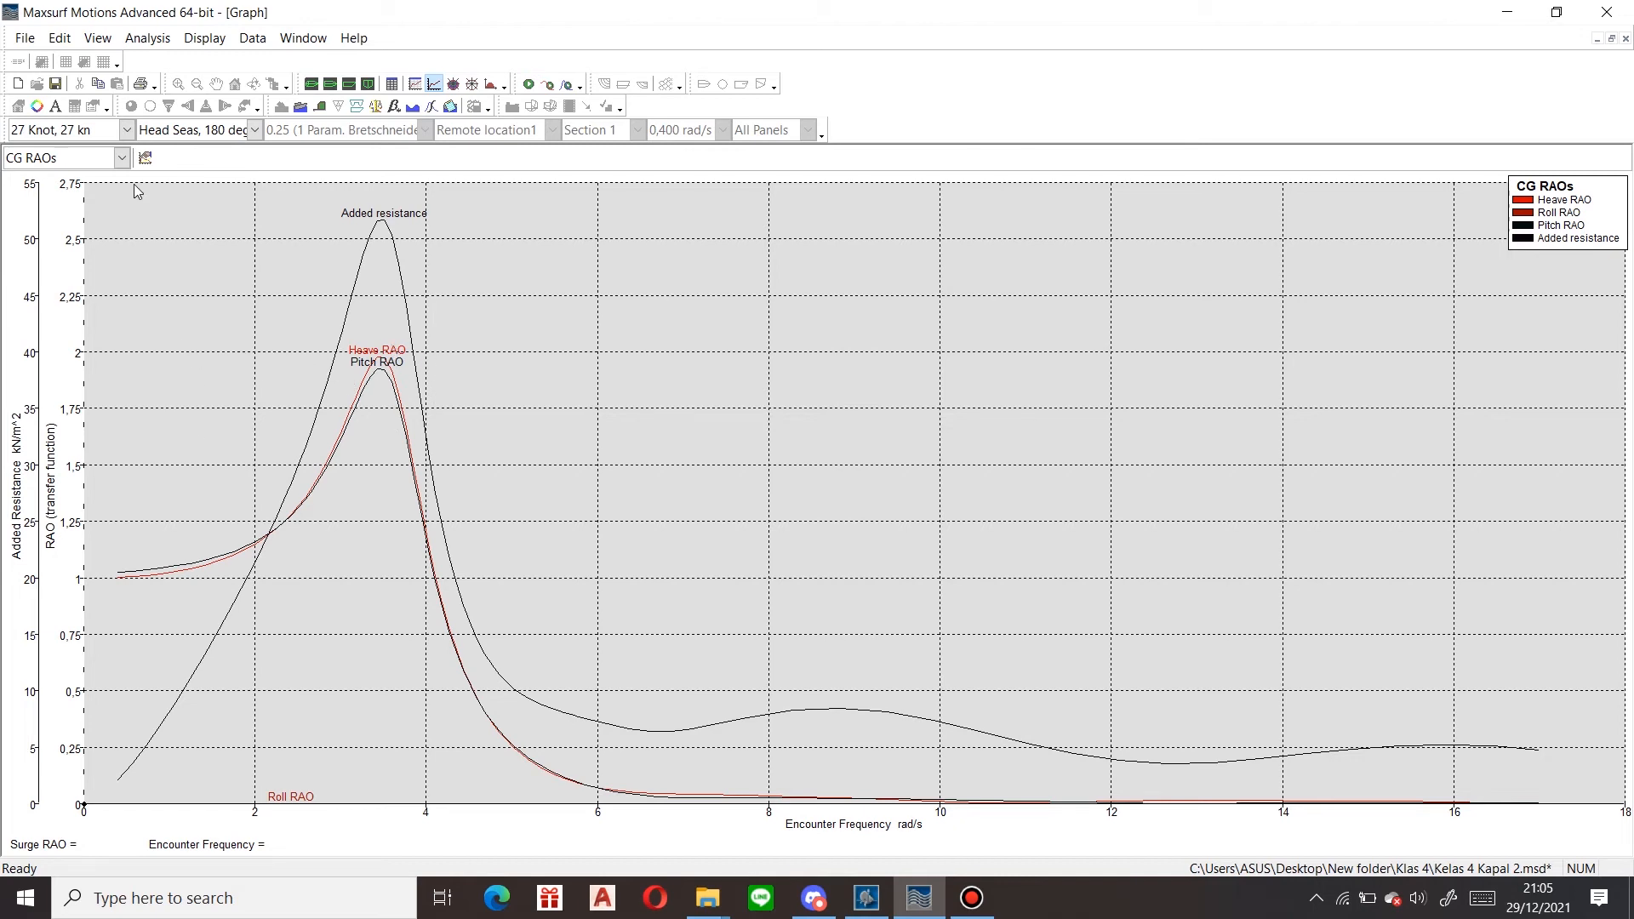
click(100, 156)
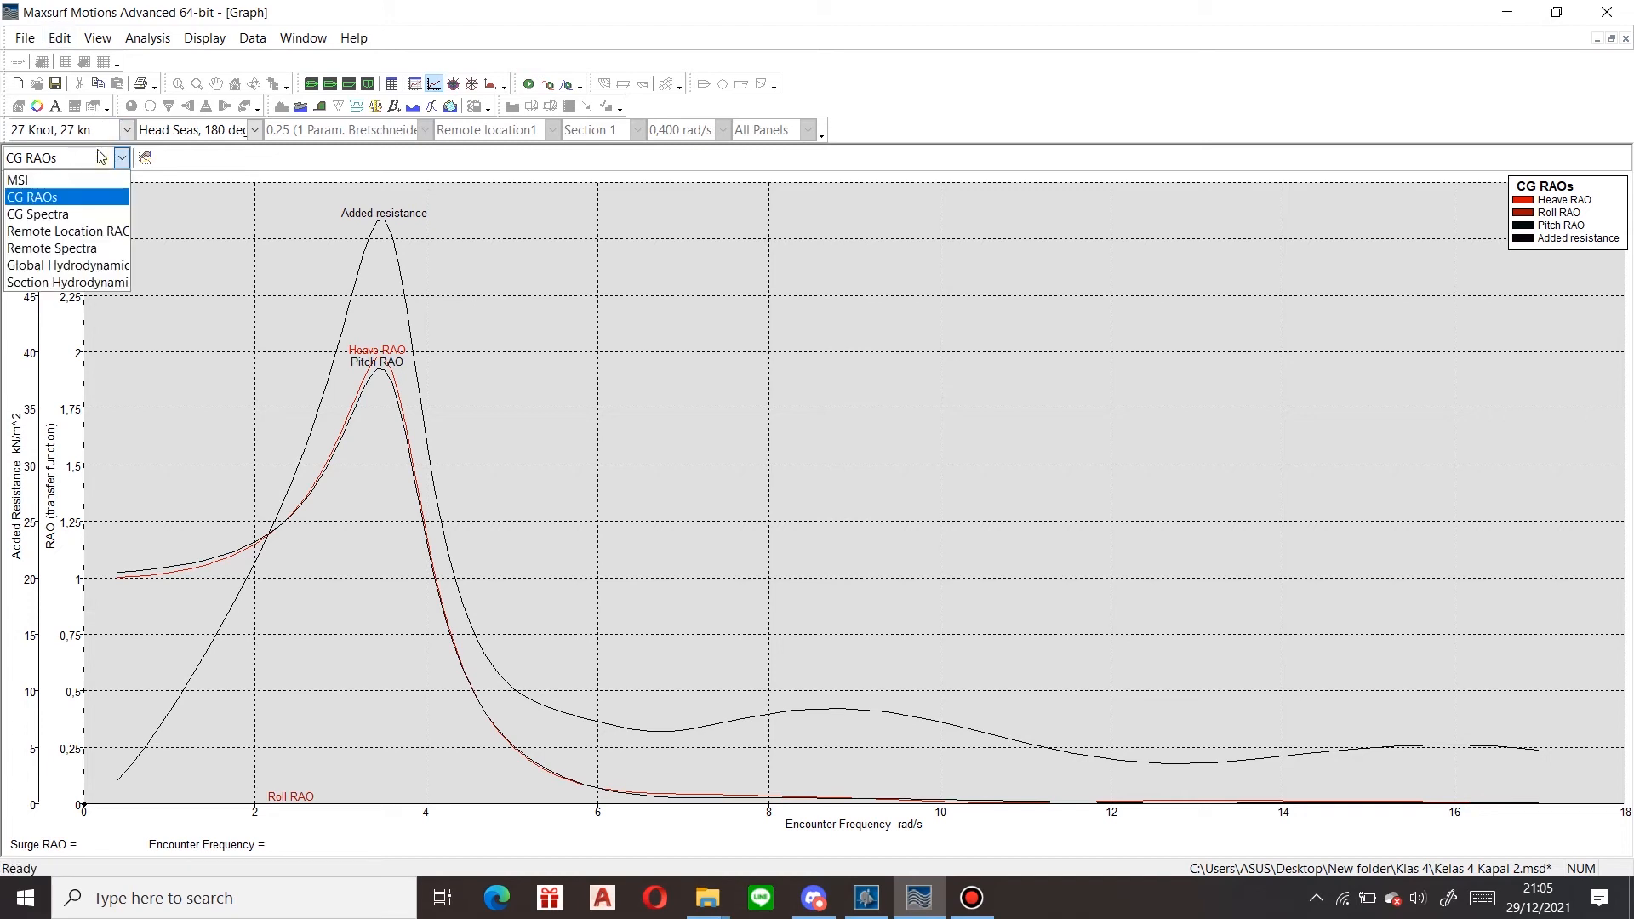
click(61, 181)
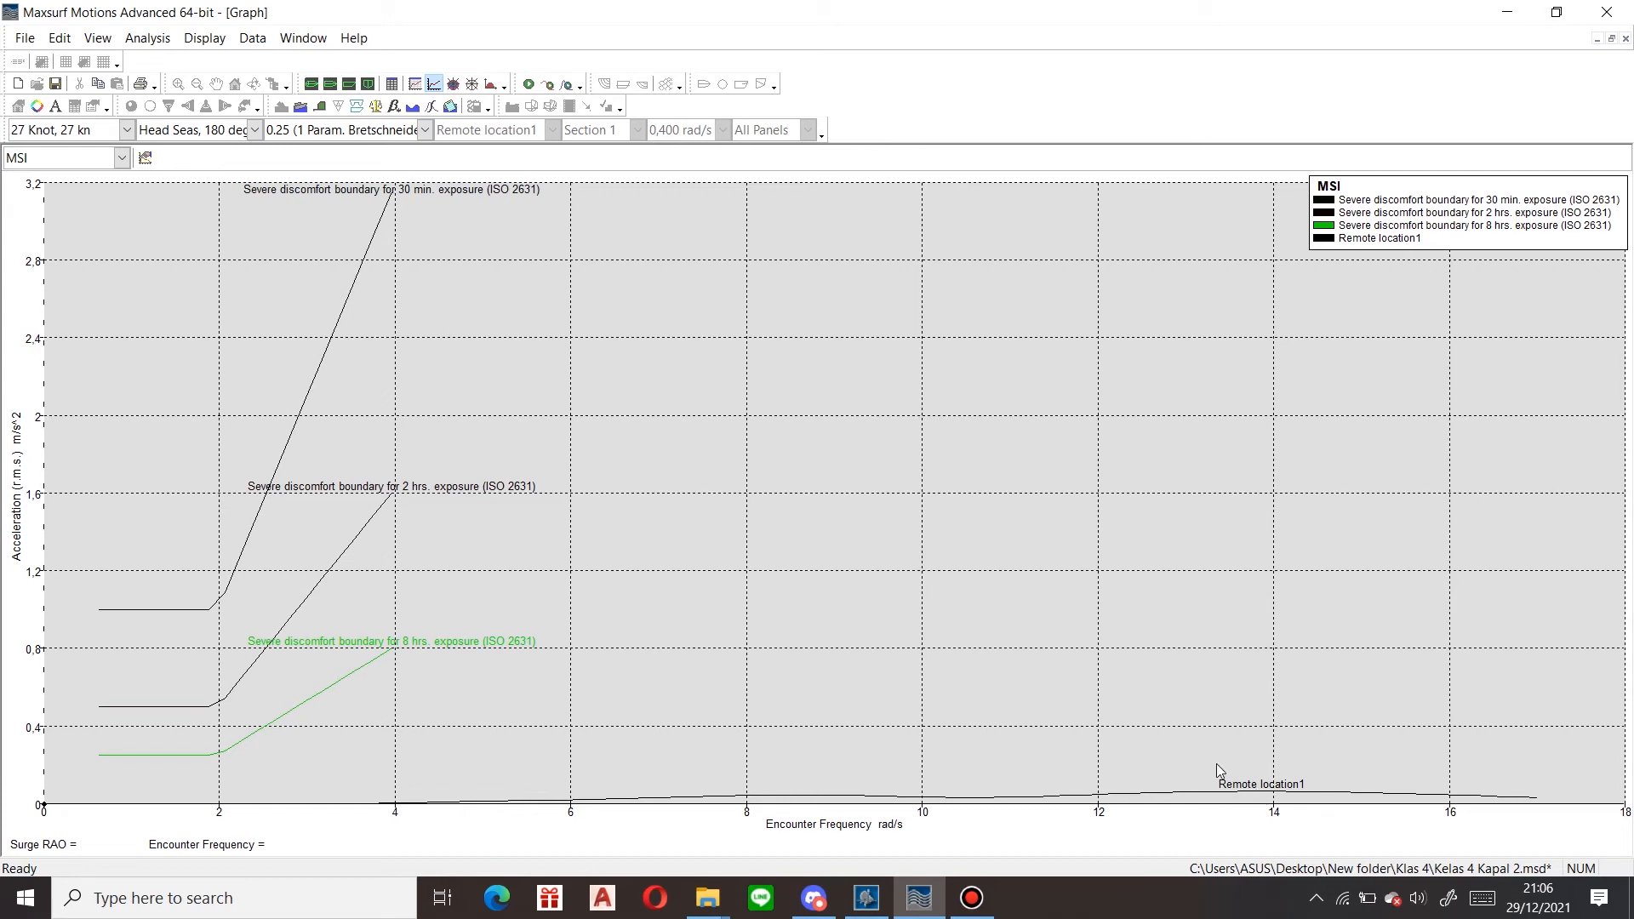
Check the remote location inputs and display the MSI graph for the 0.5 Bretschneider spectrum
click(392, 83)
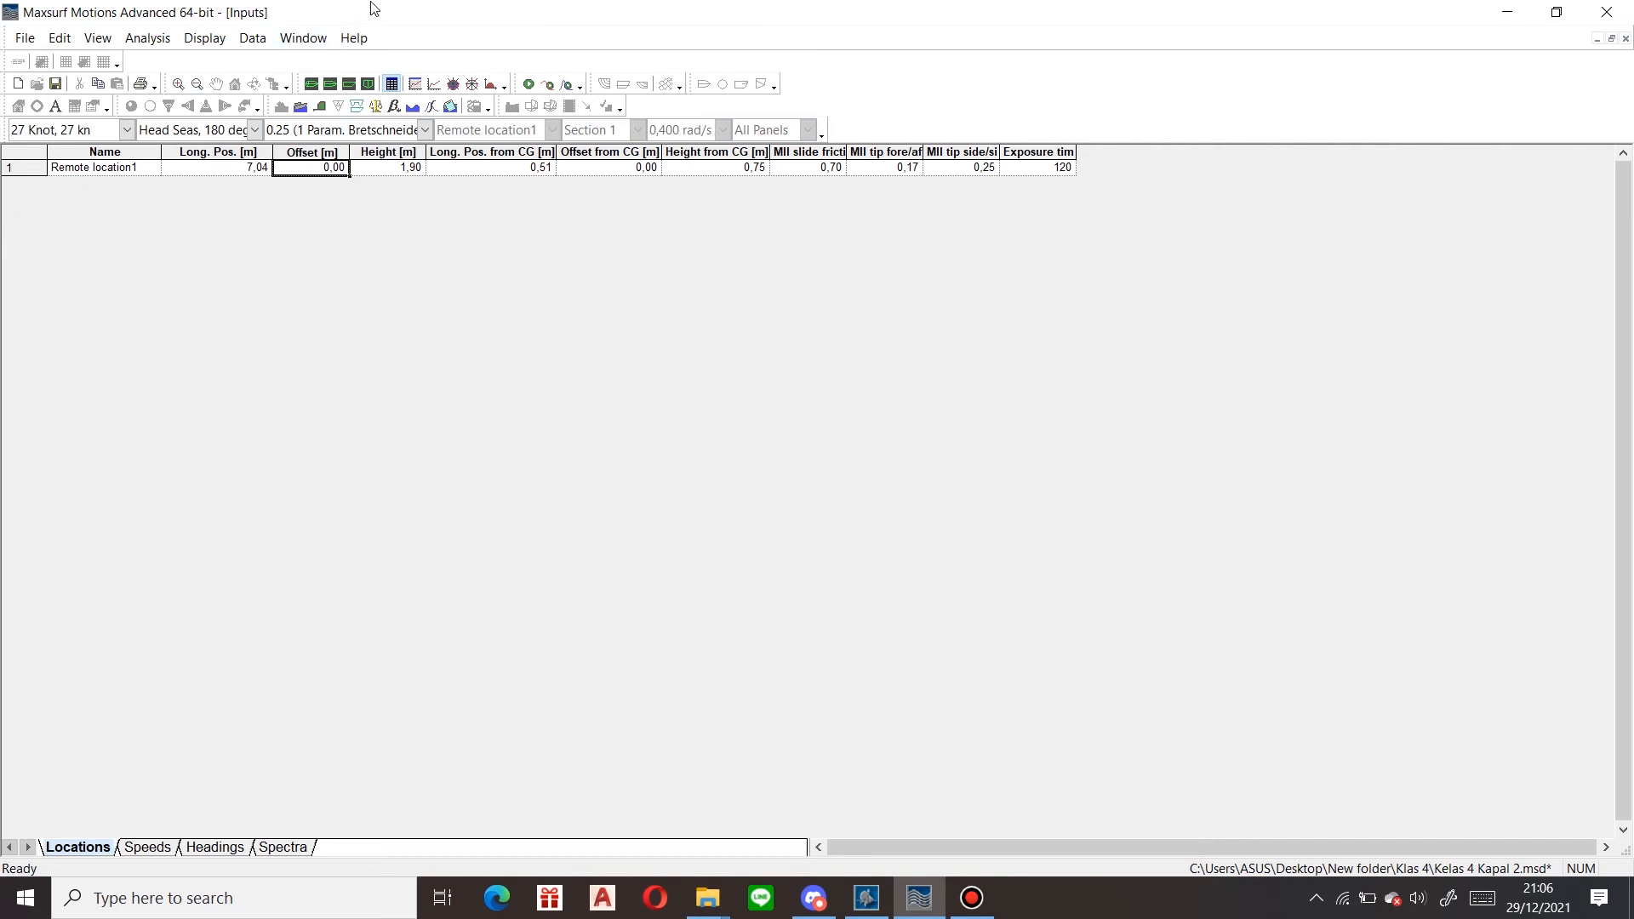
click(433, 84)
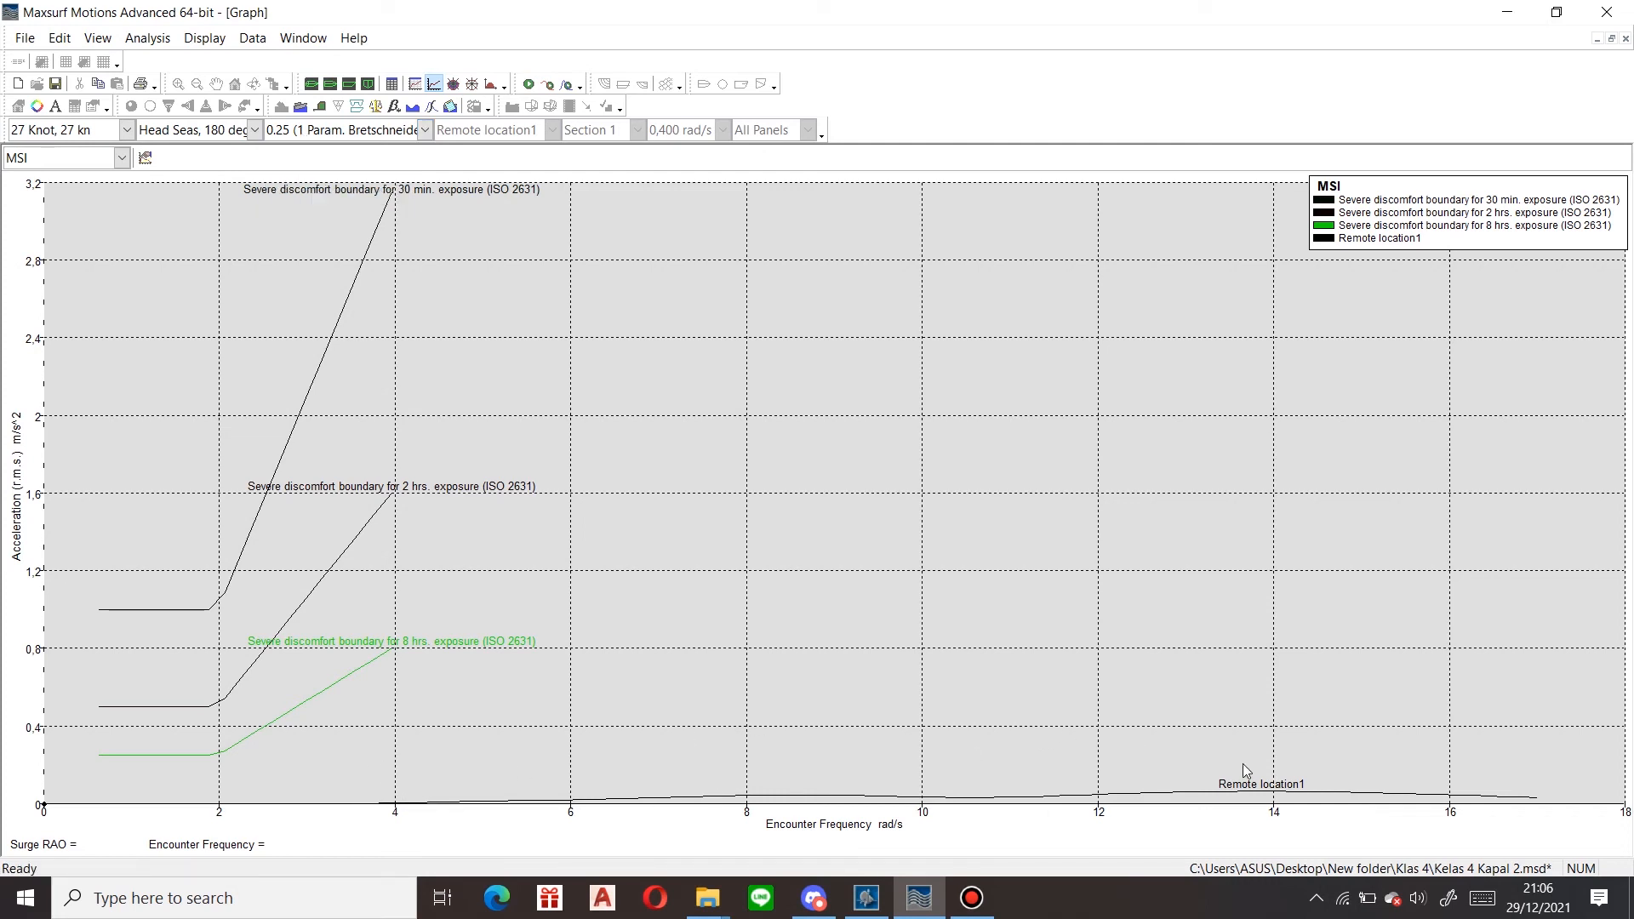
click(366, 130)
click(367, 163)
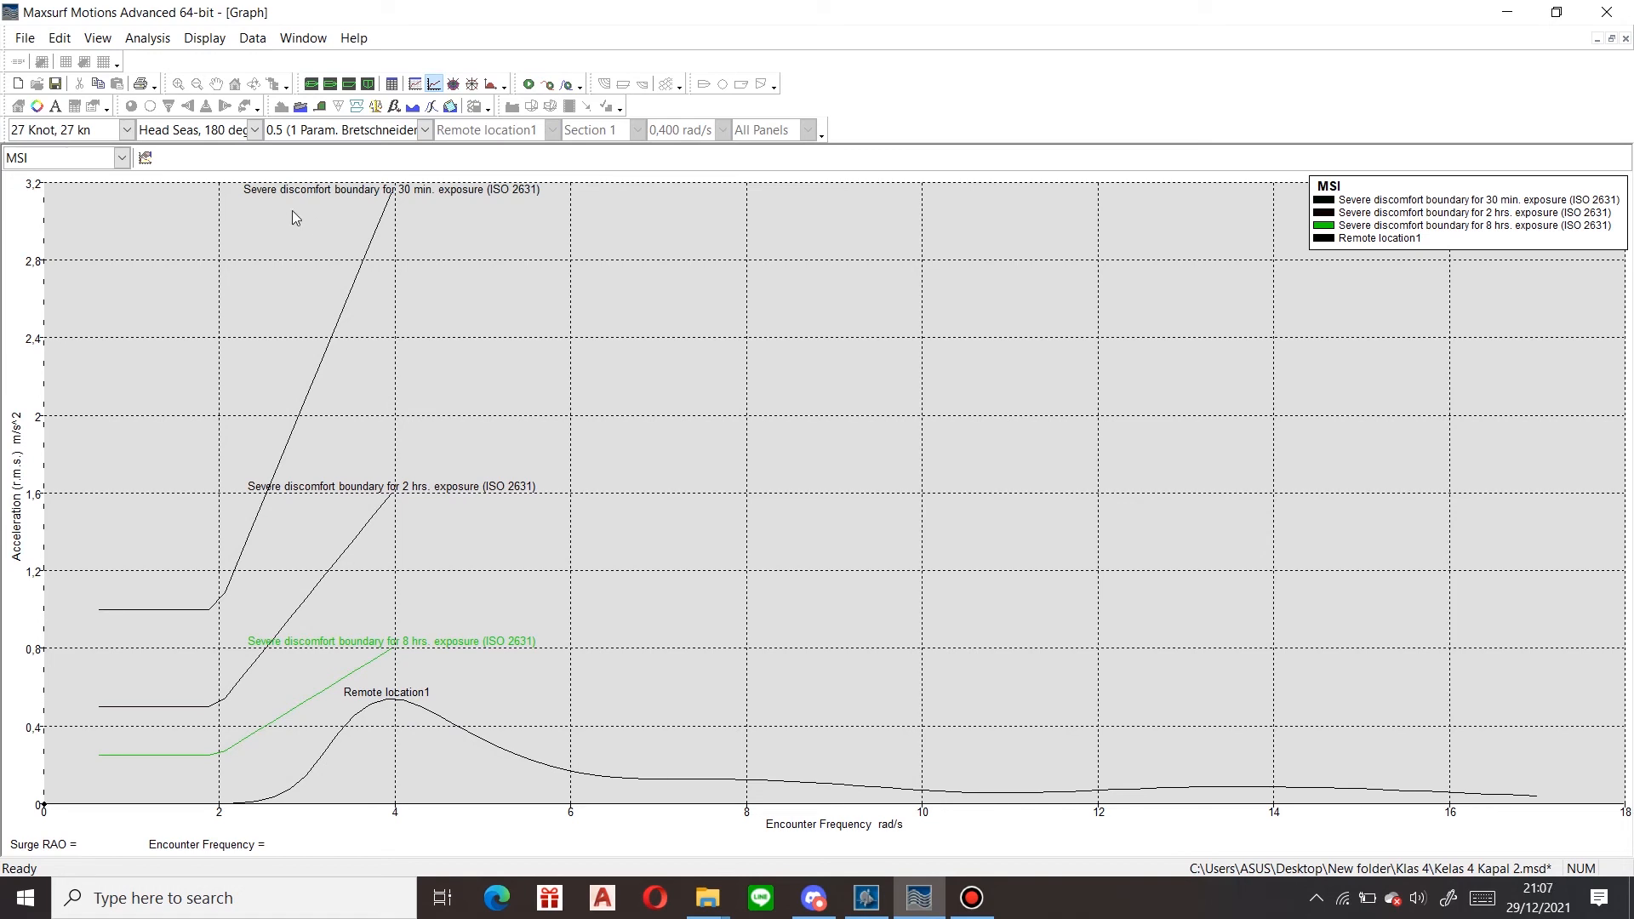
Compare the 27-knot MSI curves in following, quartering, beam and head seas, finishing on Head Seas, 180 deg
click(253, 129)
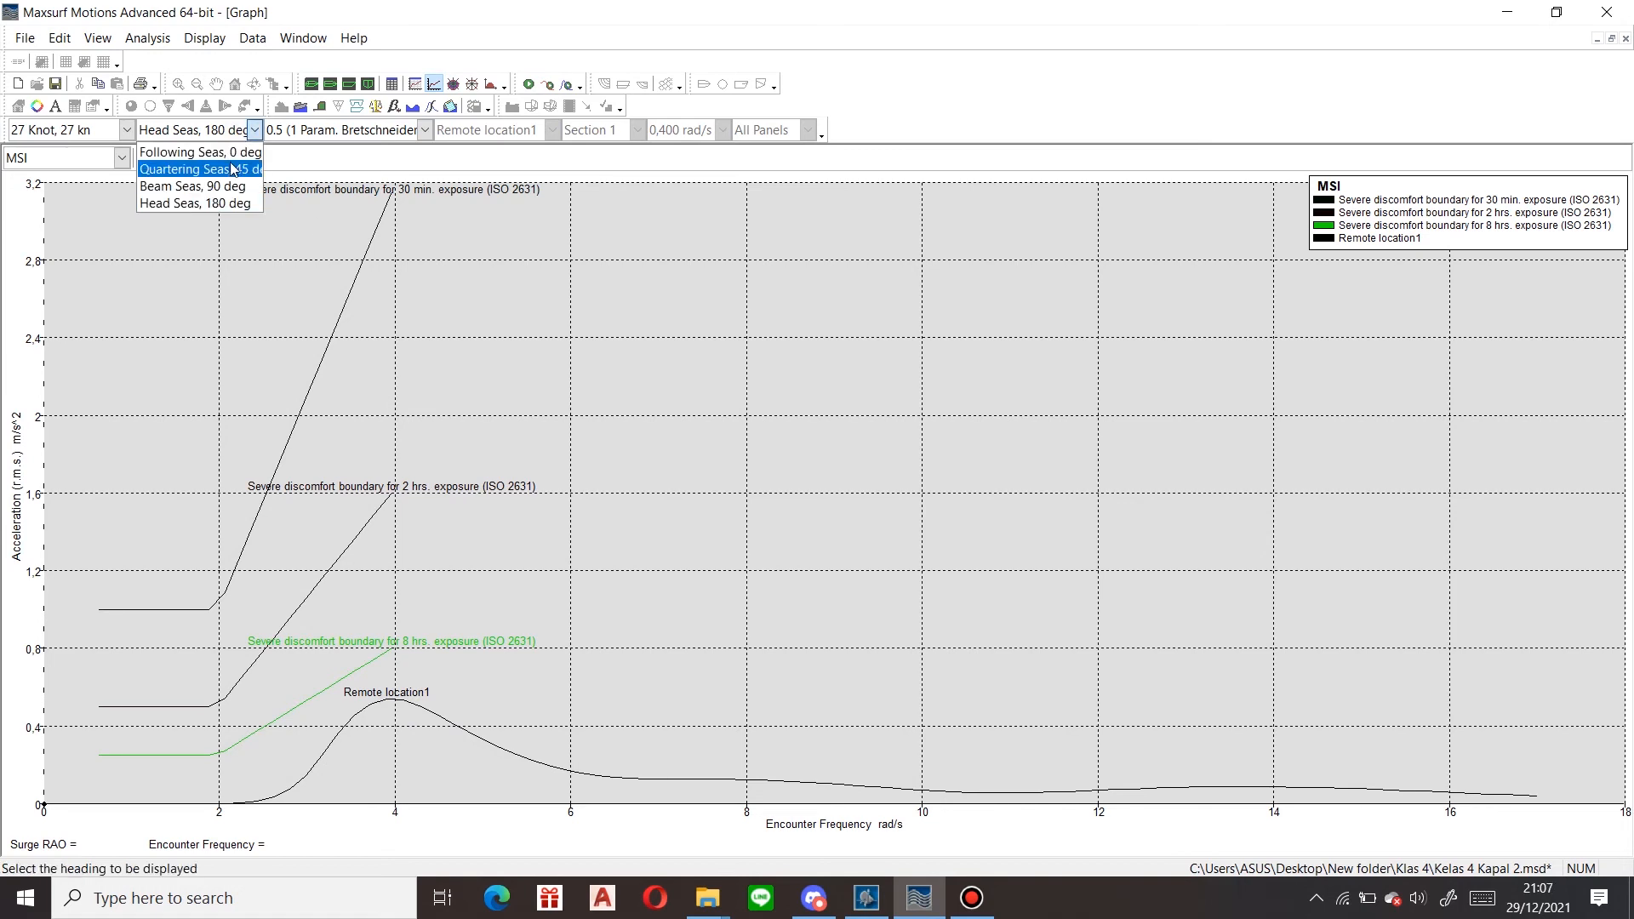
click(235, 157)
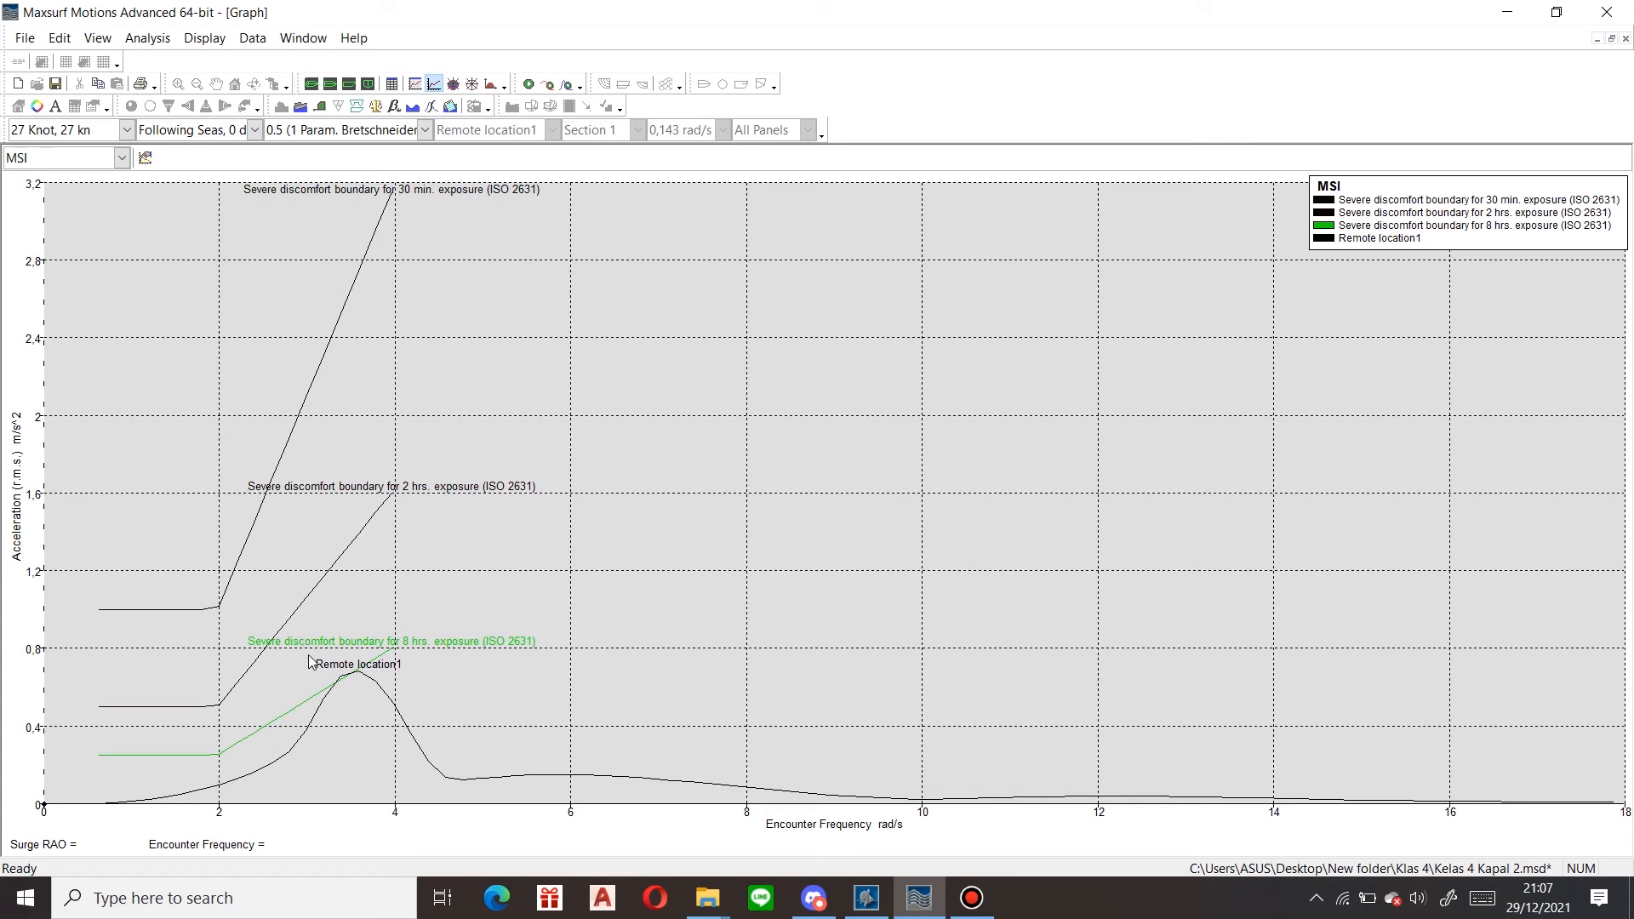
click(224, 133)
click(232, 169)
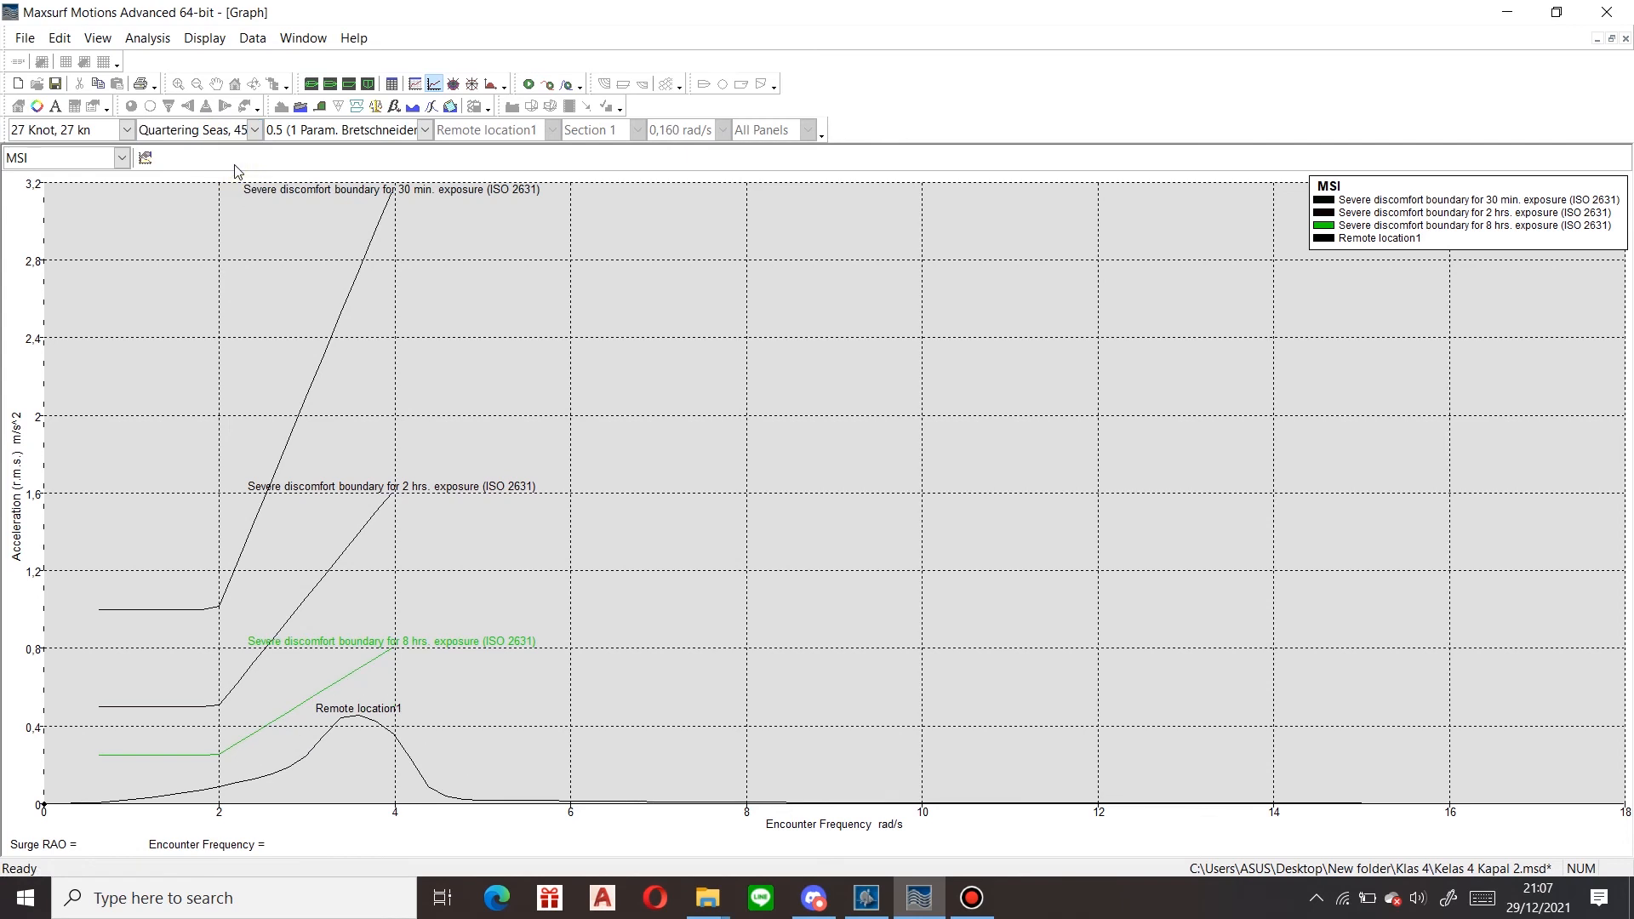
click(211, 131)
click(204, 185)
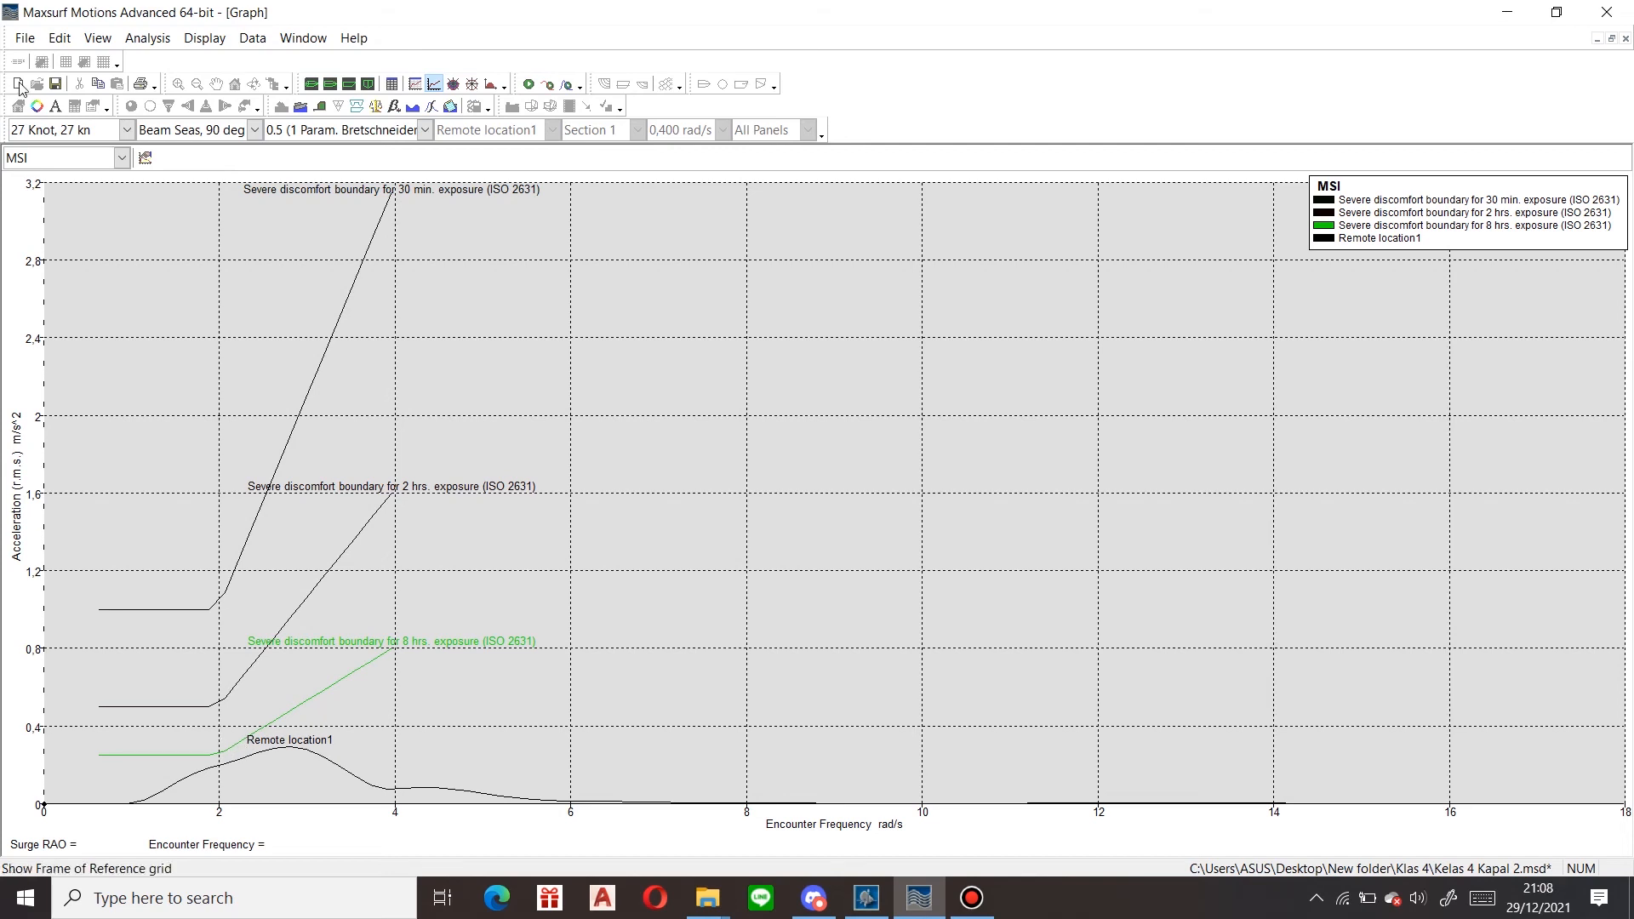
click(183, 130)
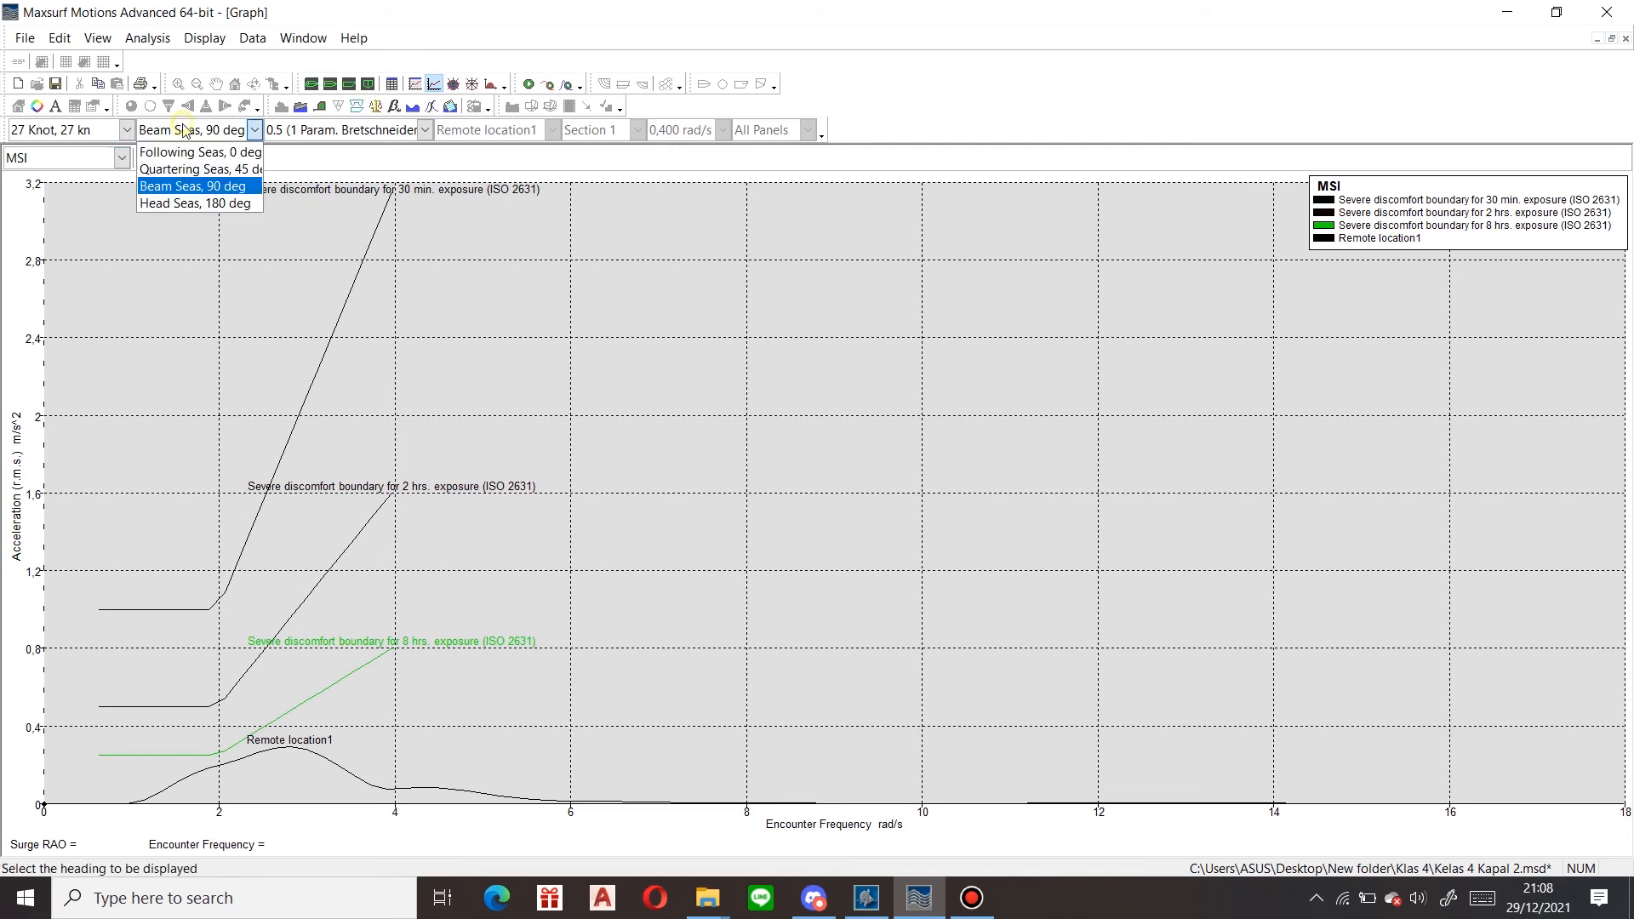
click(181, 168)
click(195, 131)
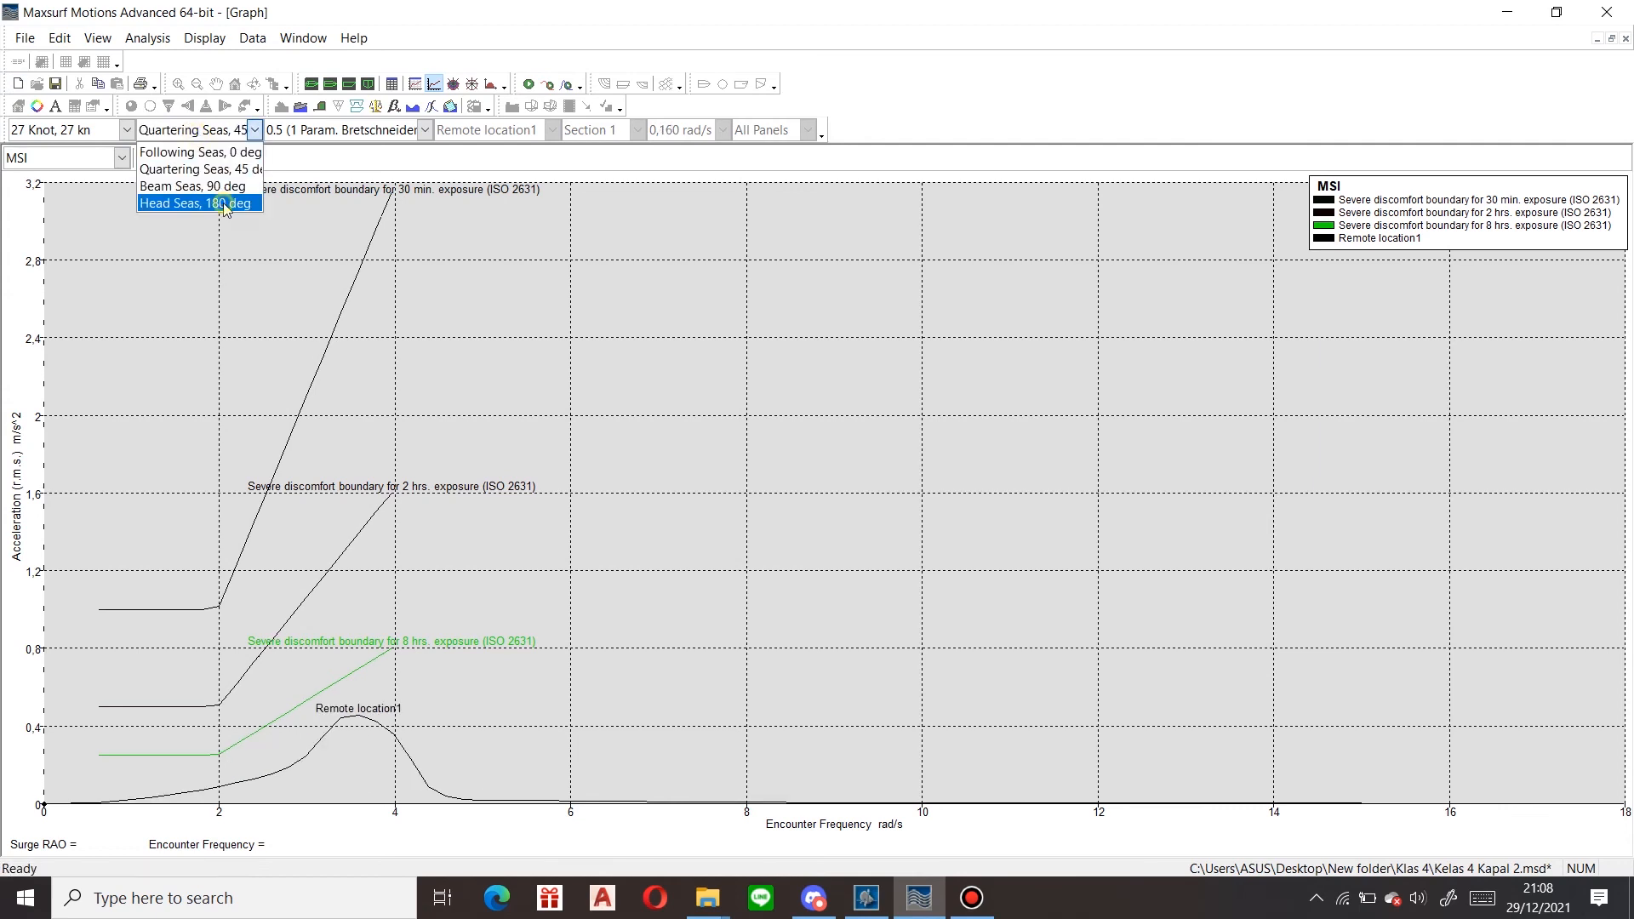
click(196, 204)
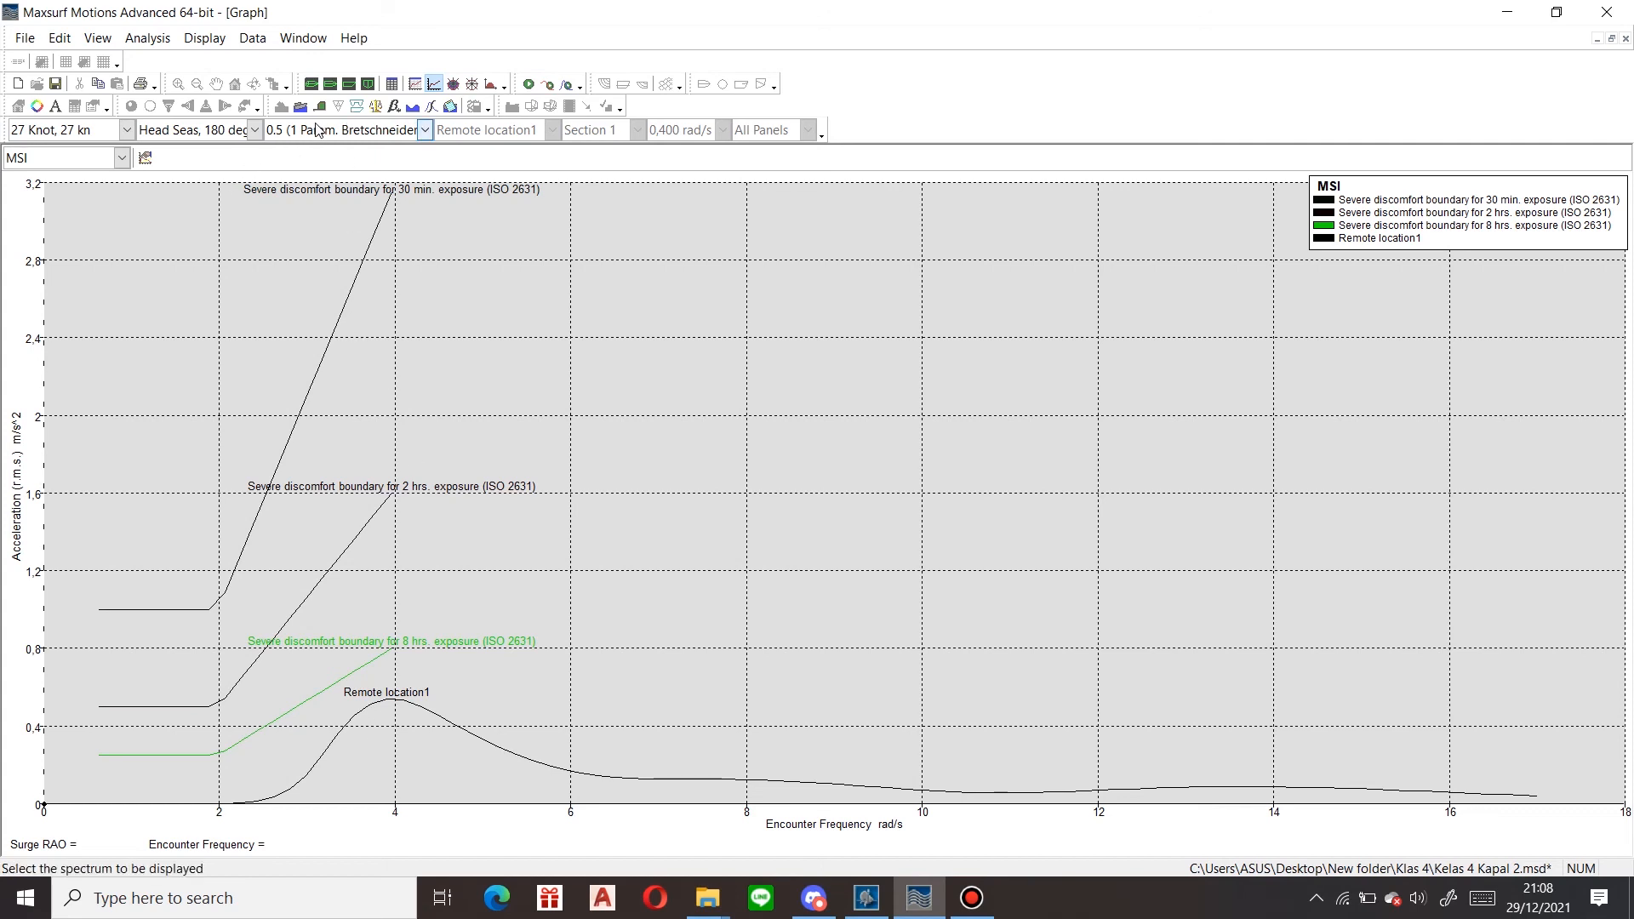
Switch the MSI graph to 22 knots and compare following, quartering, beam and head seas, finishing on Head Seas, 180 deg
click(99, 133)
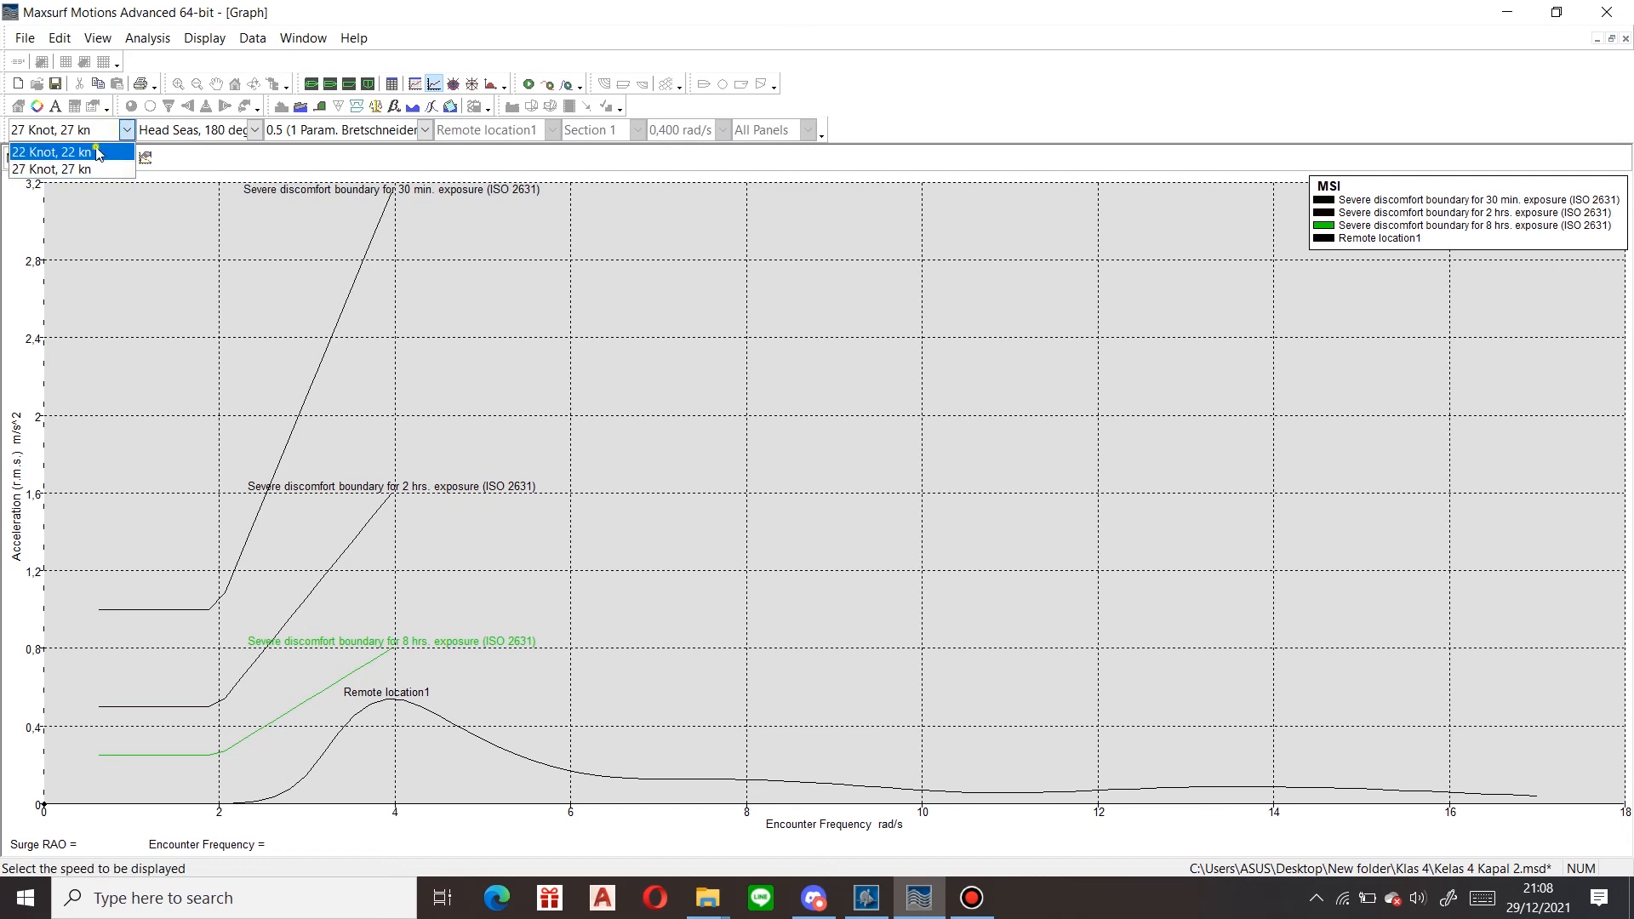
click(100, 153)
click(197, 134)
click(200, 155)
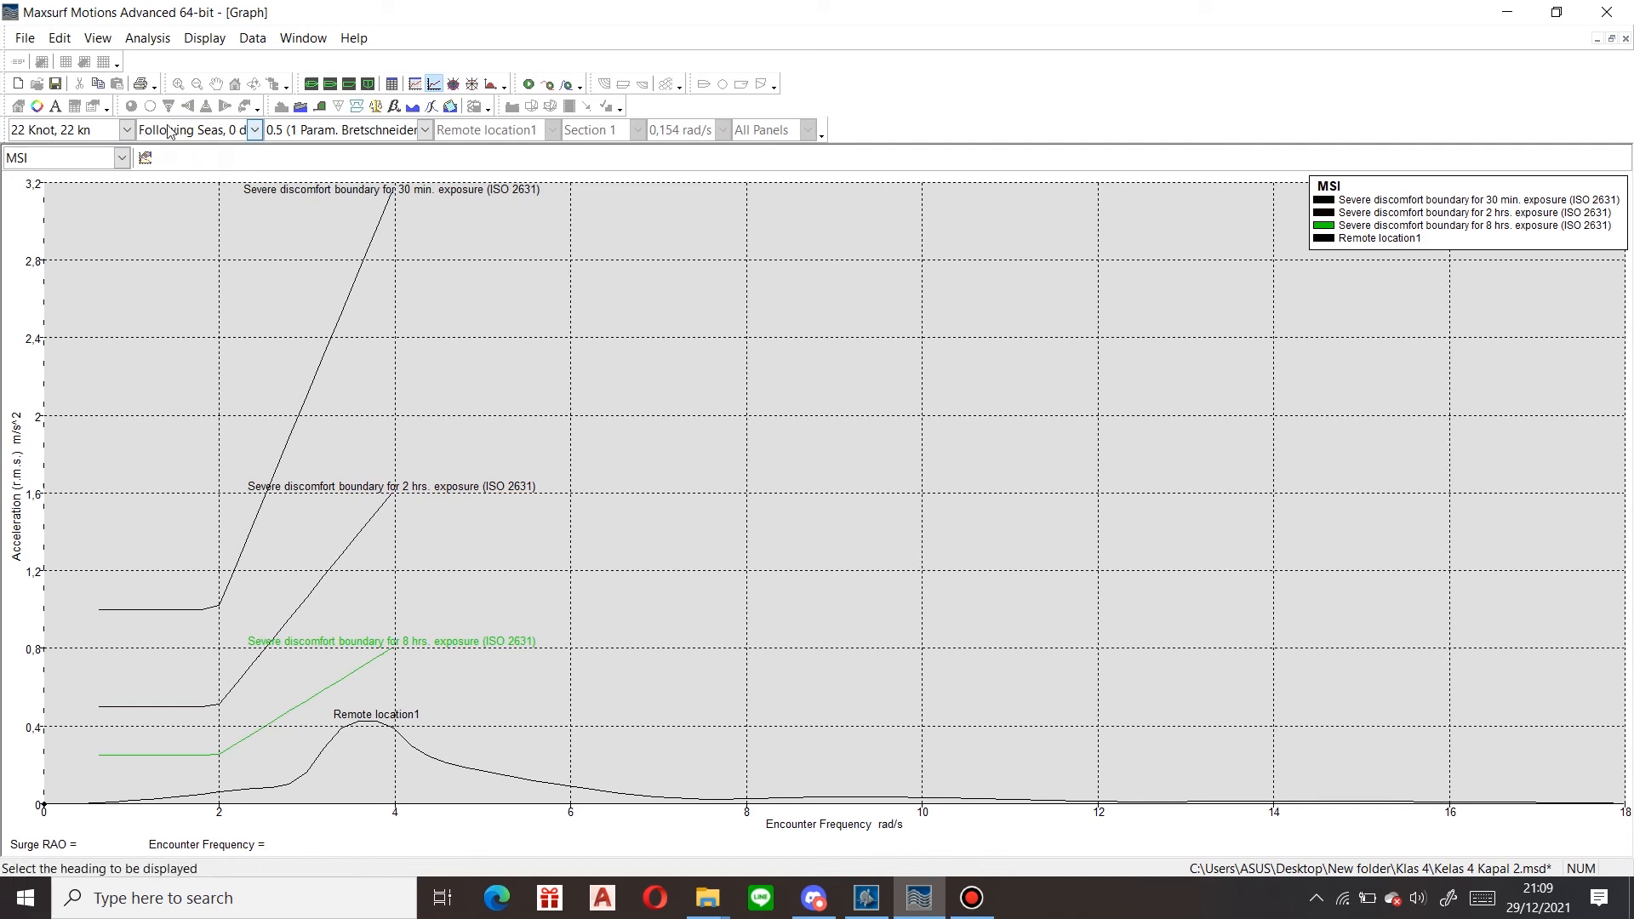
click(169, 131)
click(185, 165)
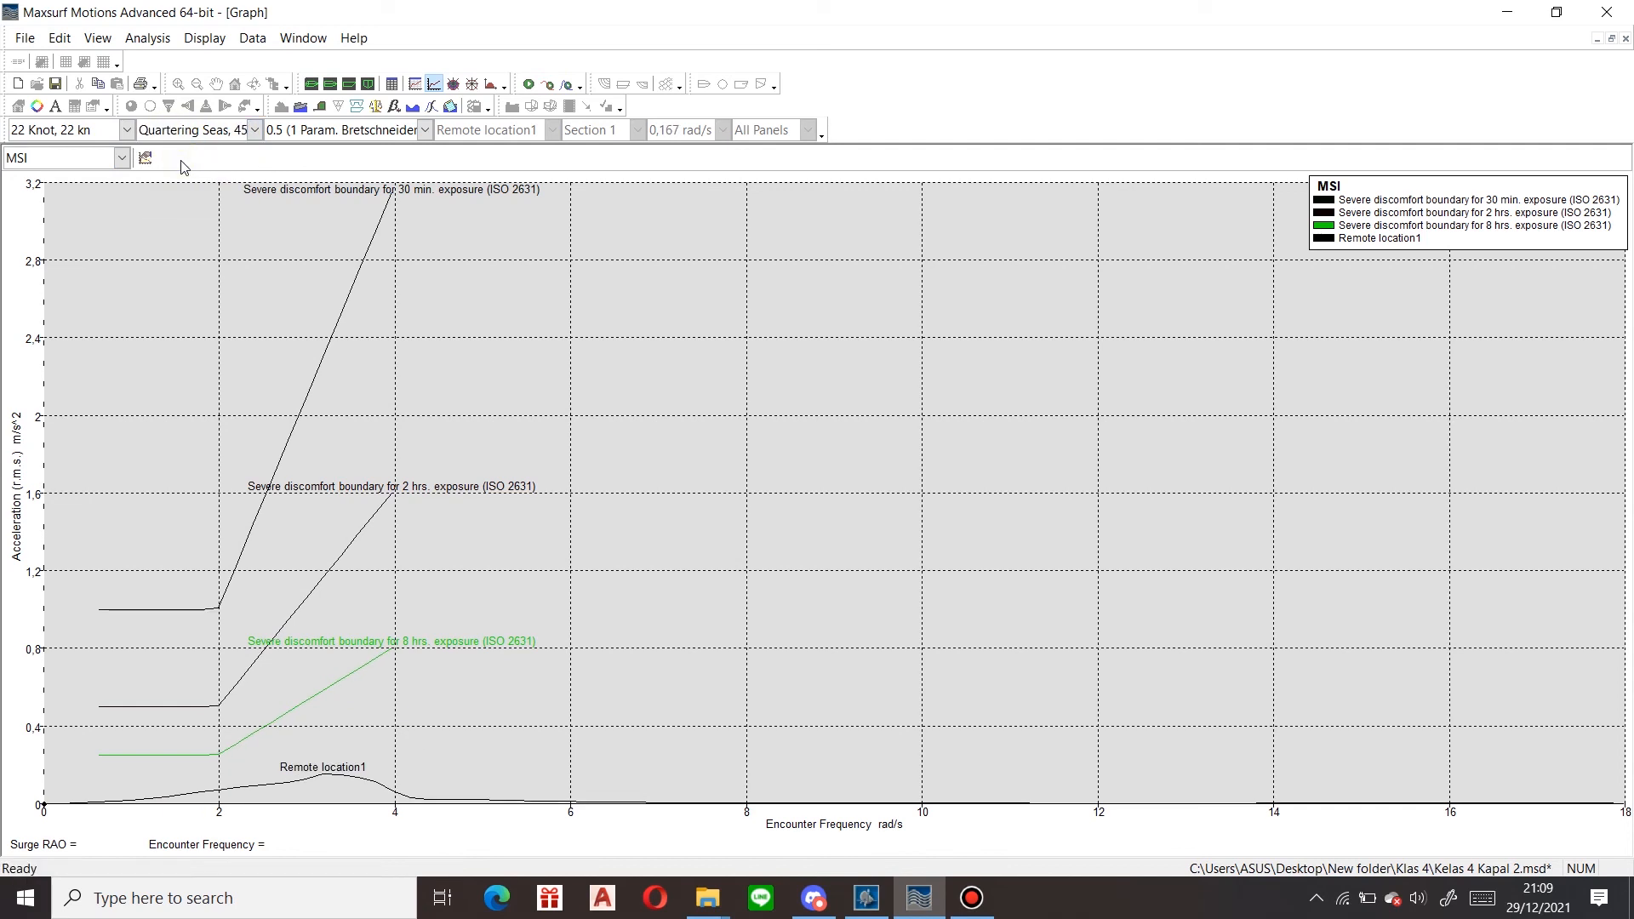
click(188, 129)
click(182, 184)
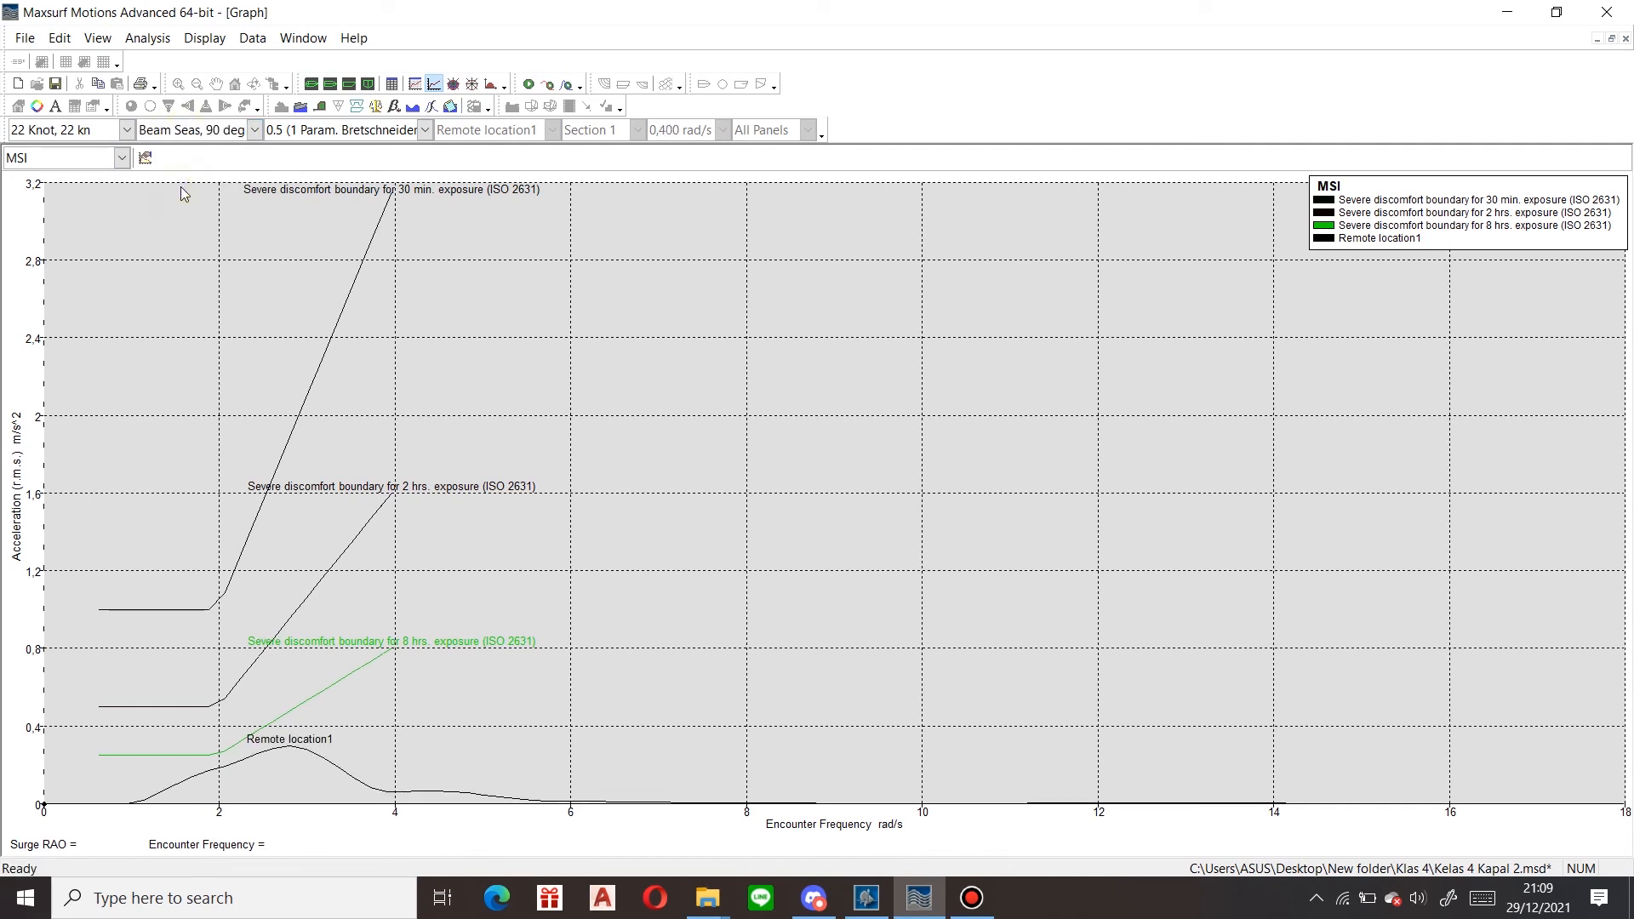
click(190, 132)
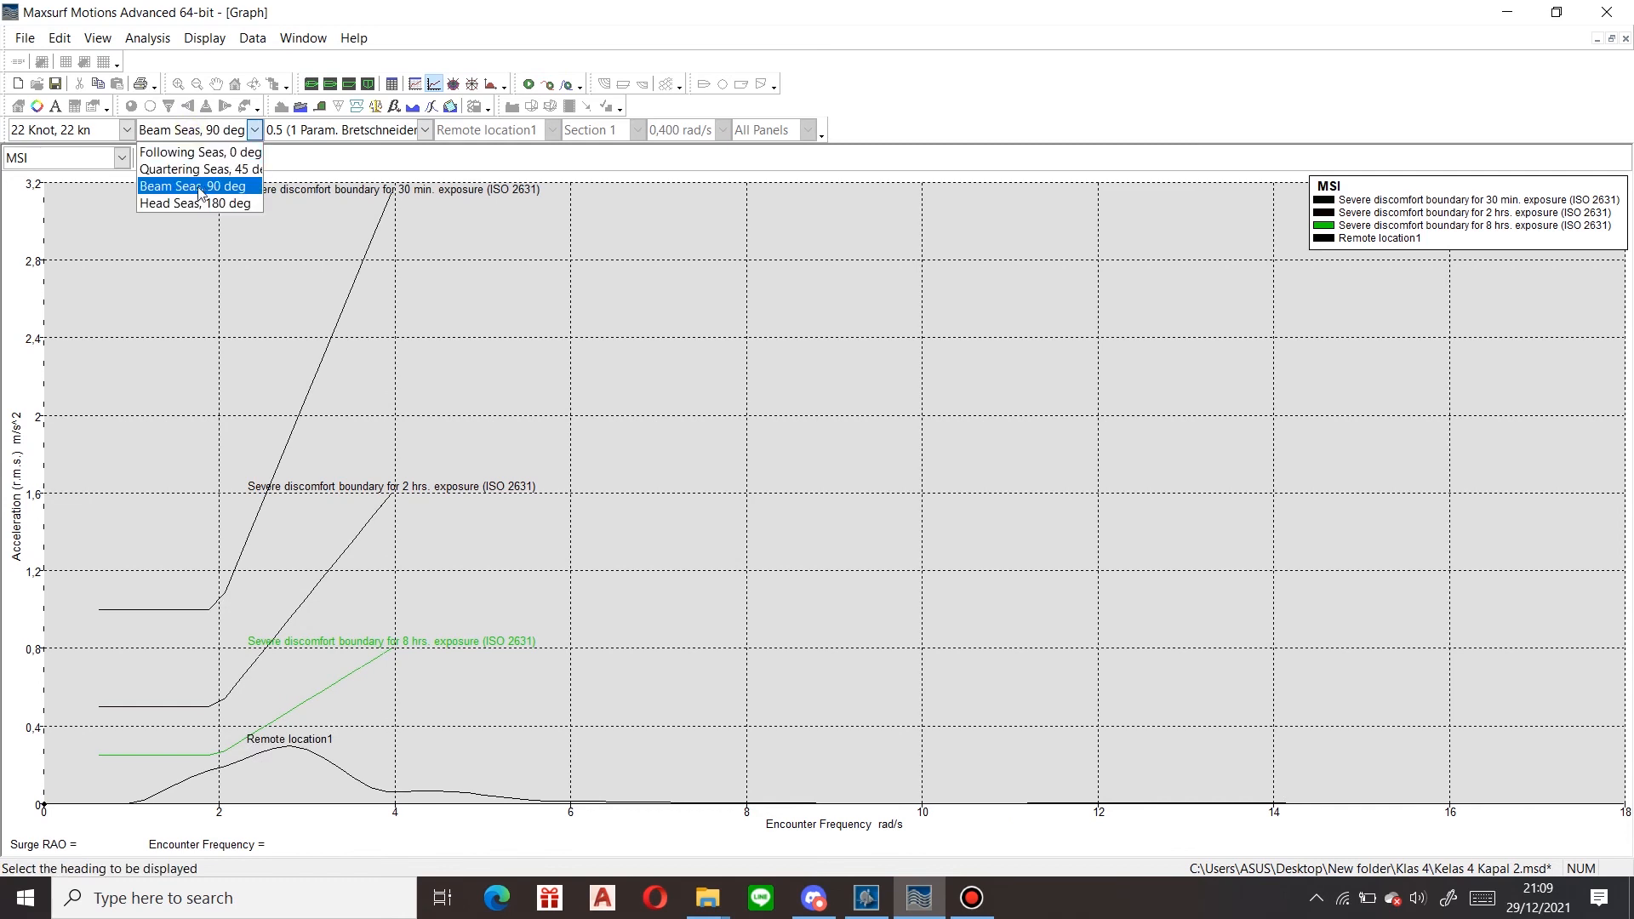
click(194, 202)
click(299, 133)
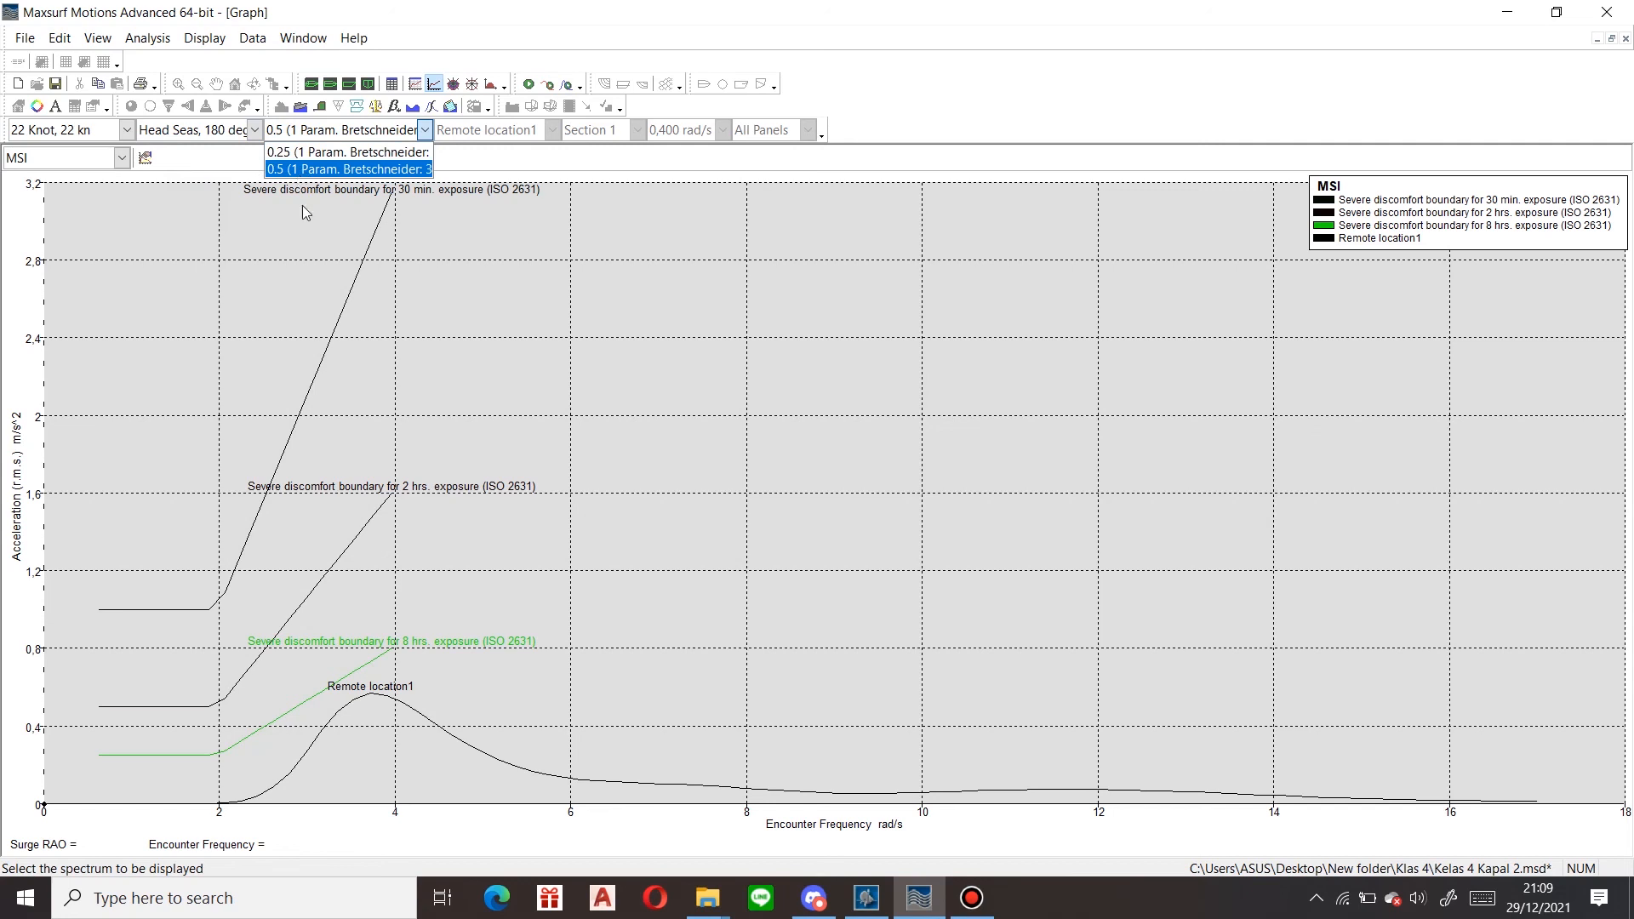
click(390, 304)
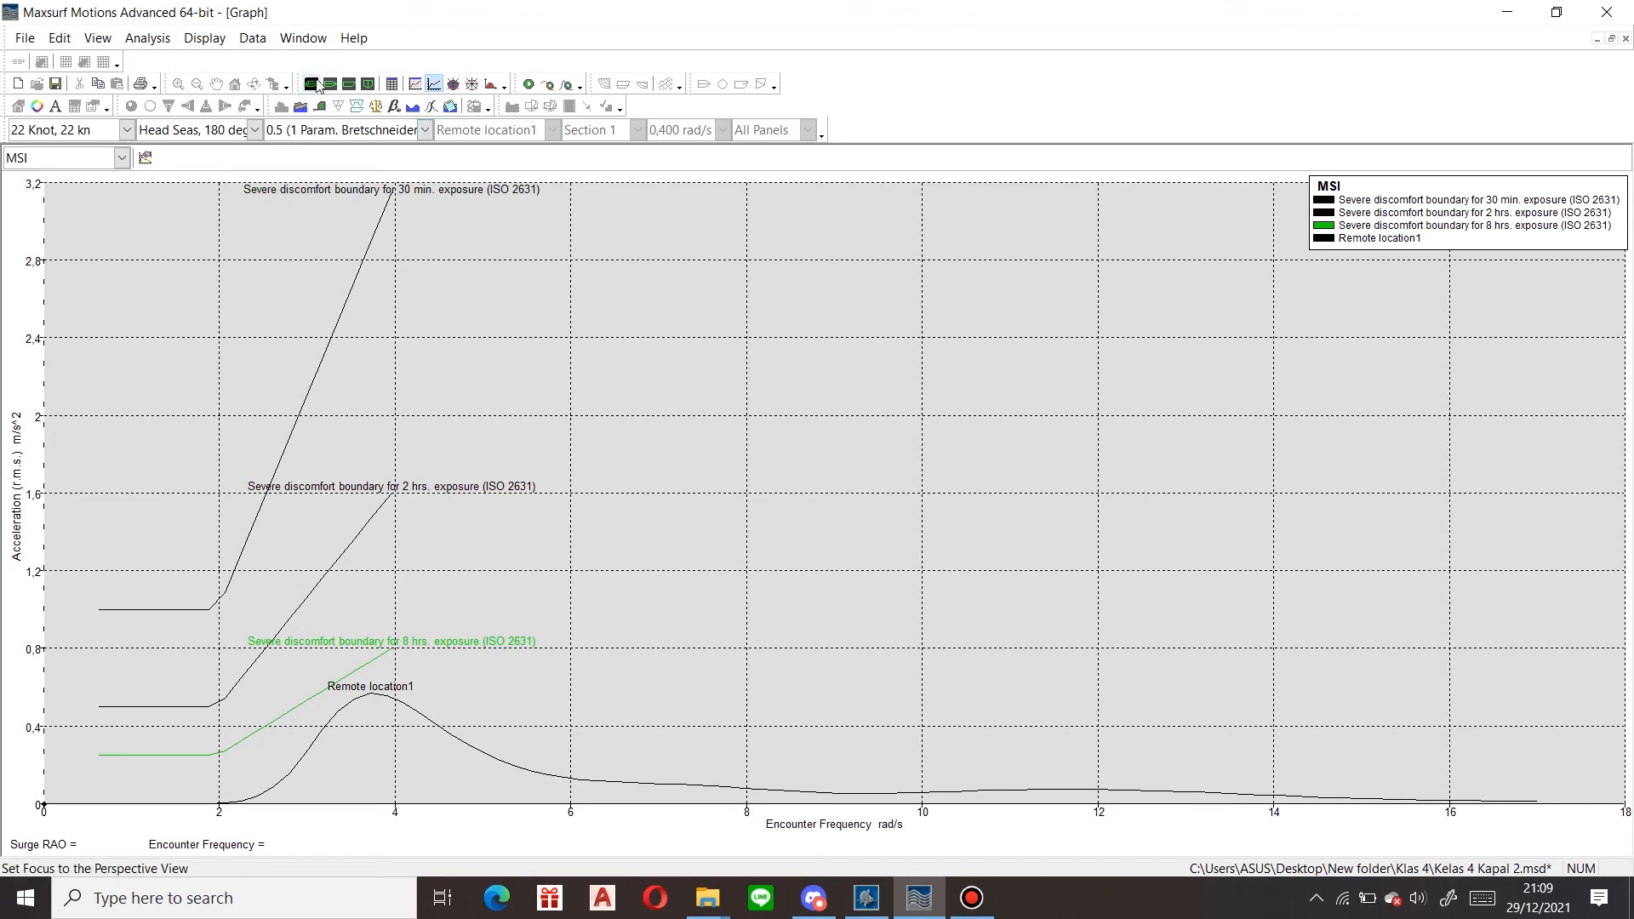
click(212, 136)
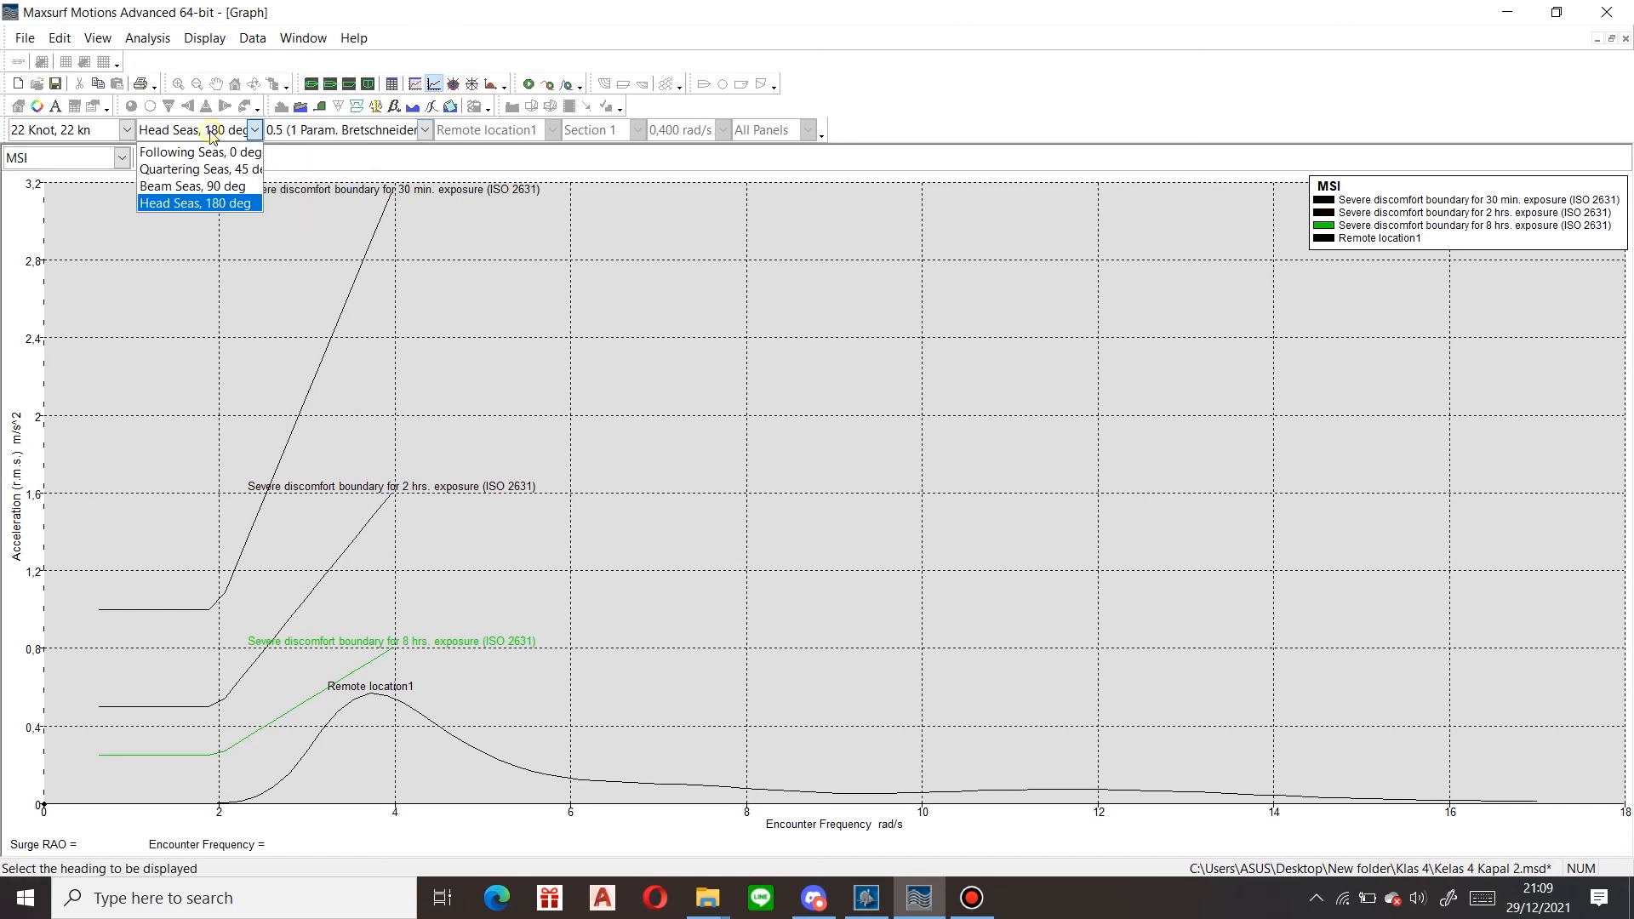
click(211, 136)
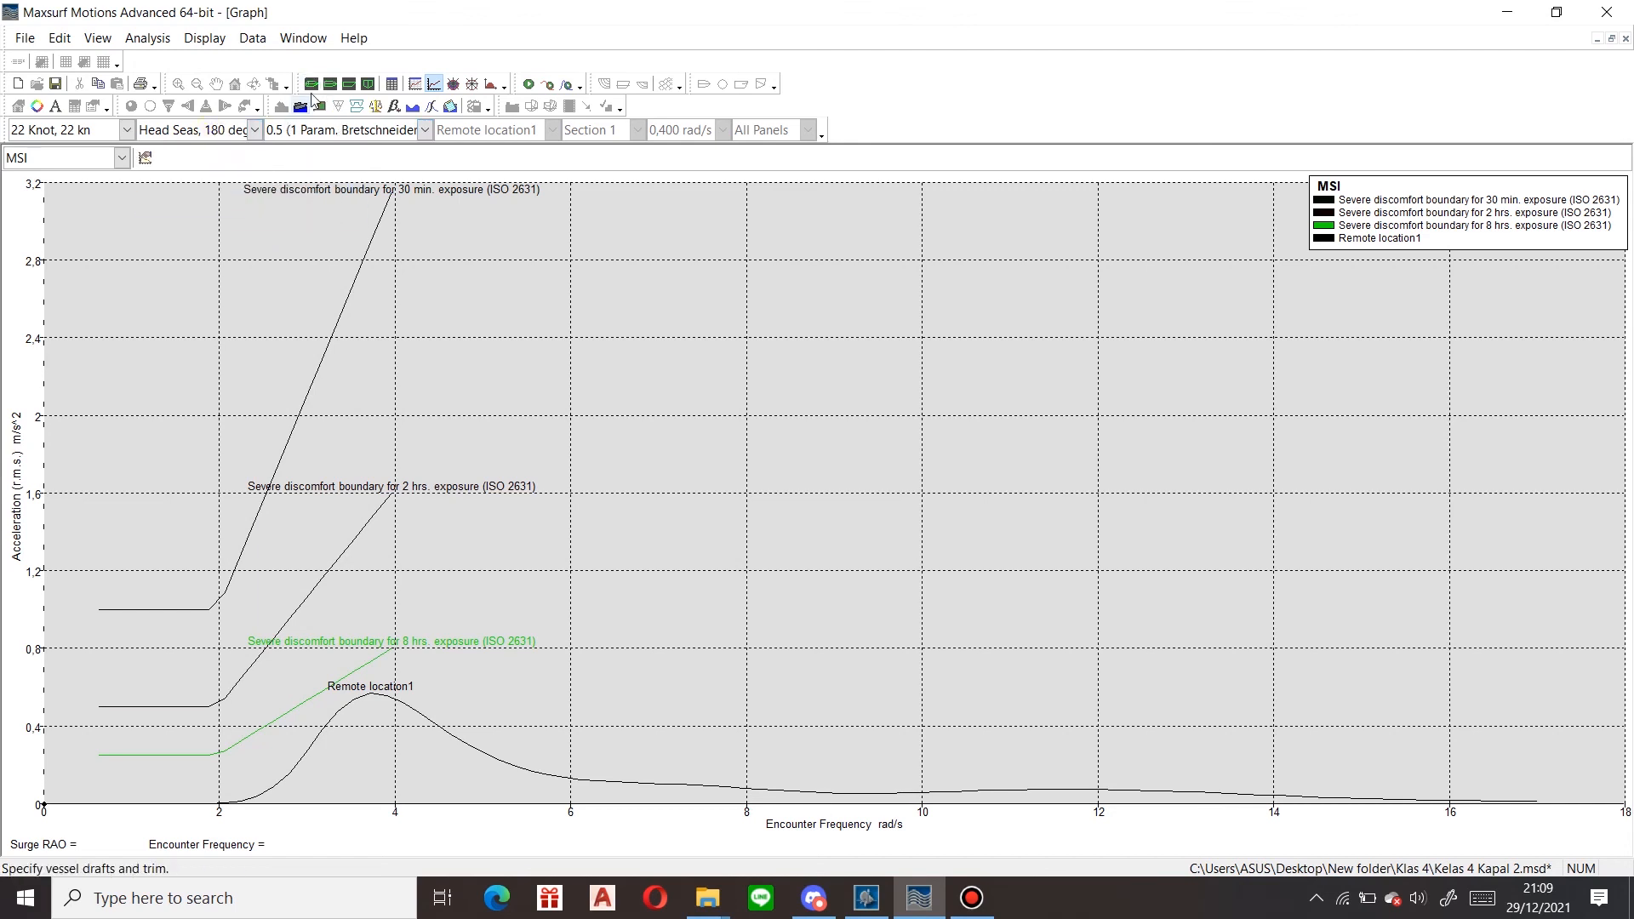
Render the hull in the Perspective view and calculate an irregular wave surface with 2 waves and random component phases
click(311, 85)
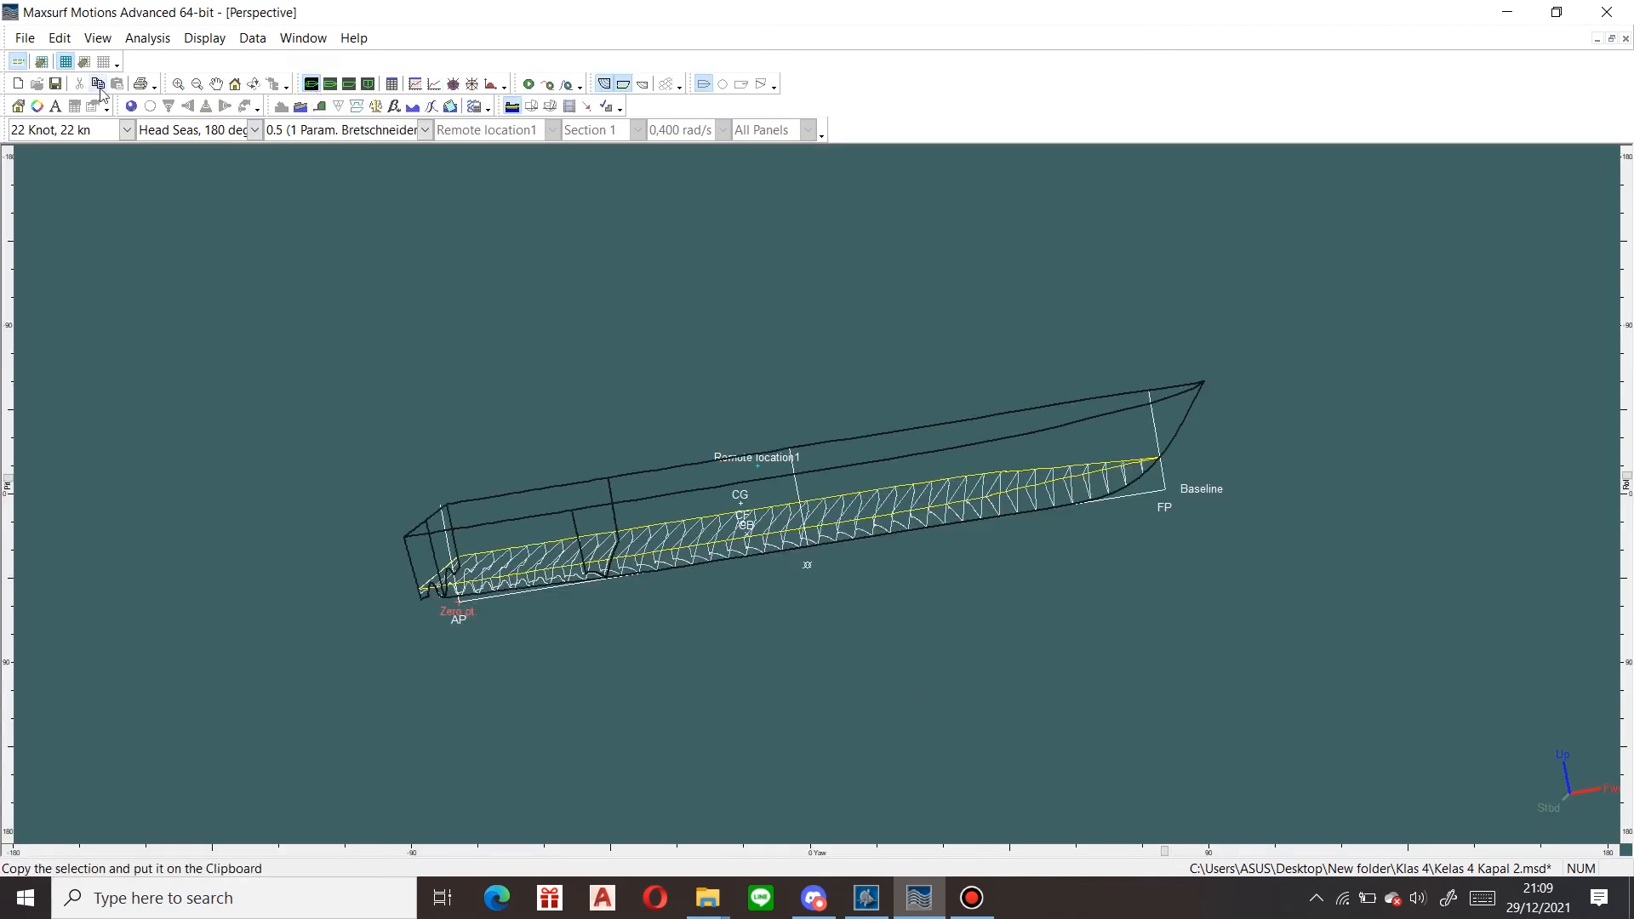
click(169, 106)
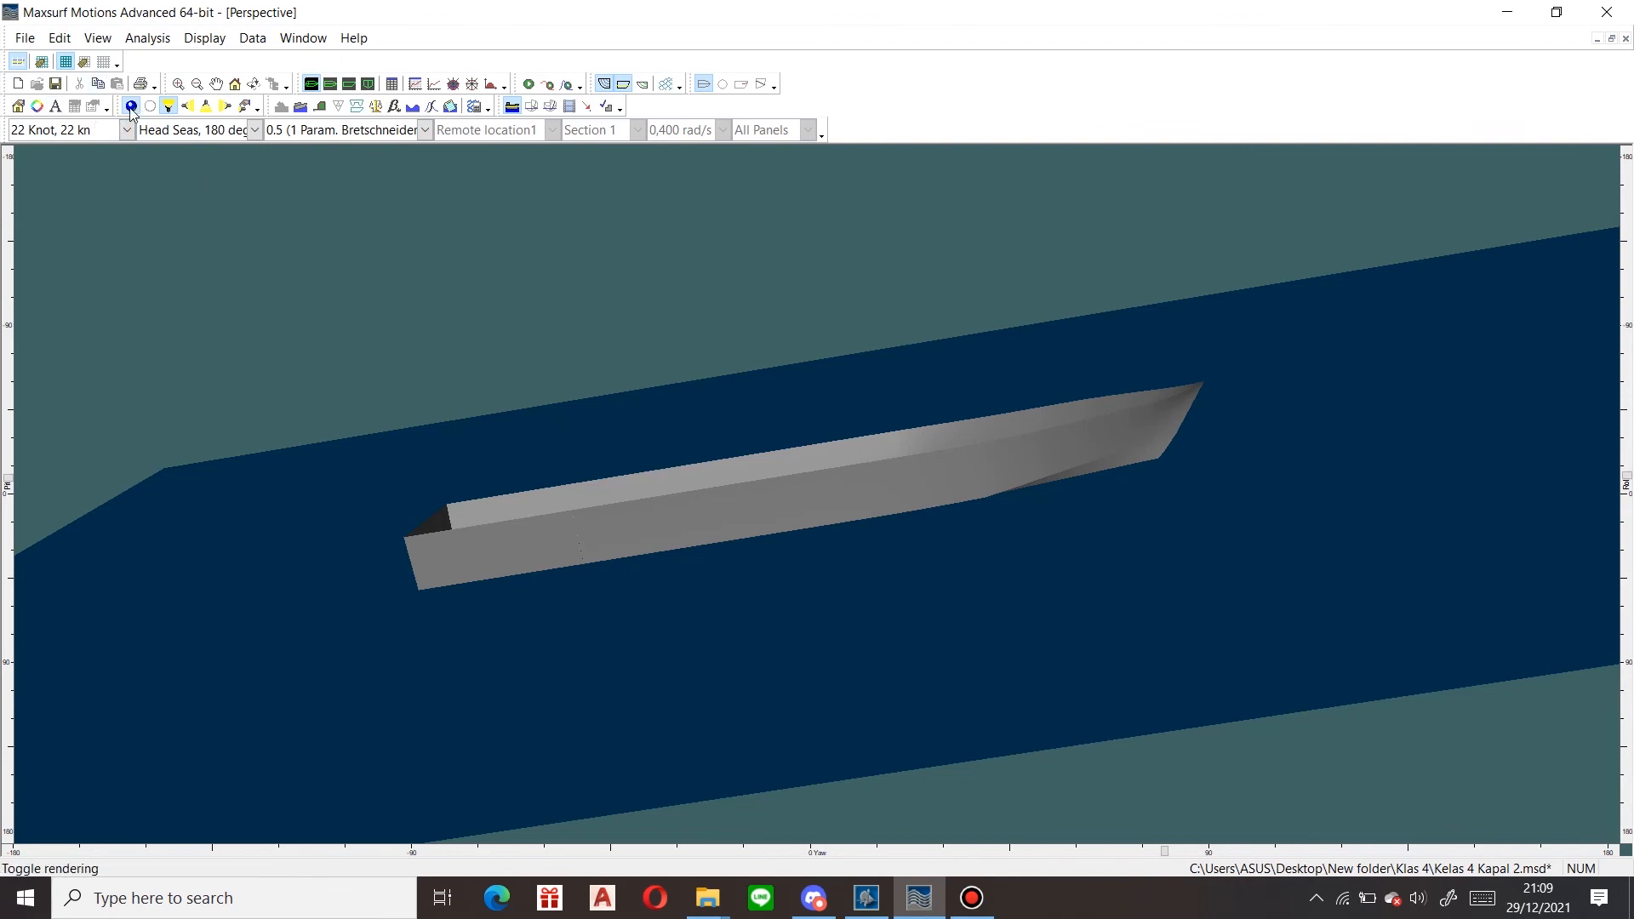
click(148, 38)
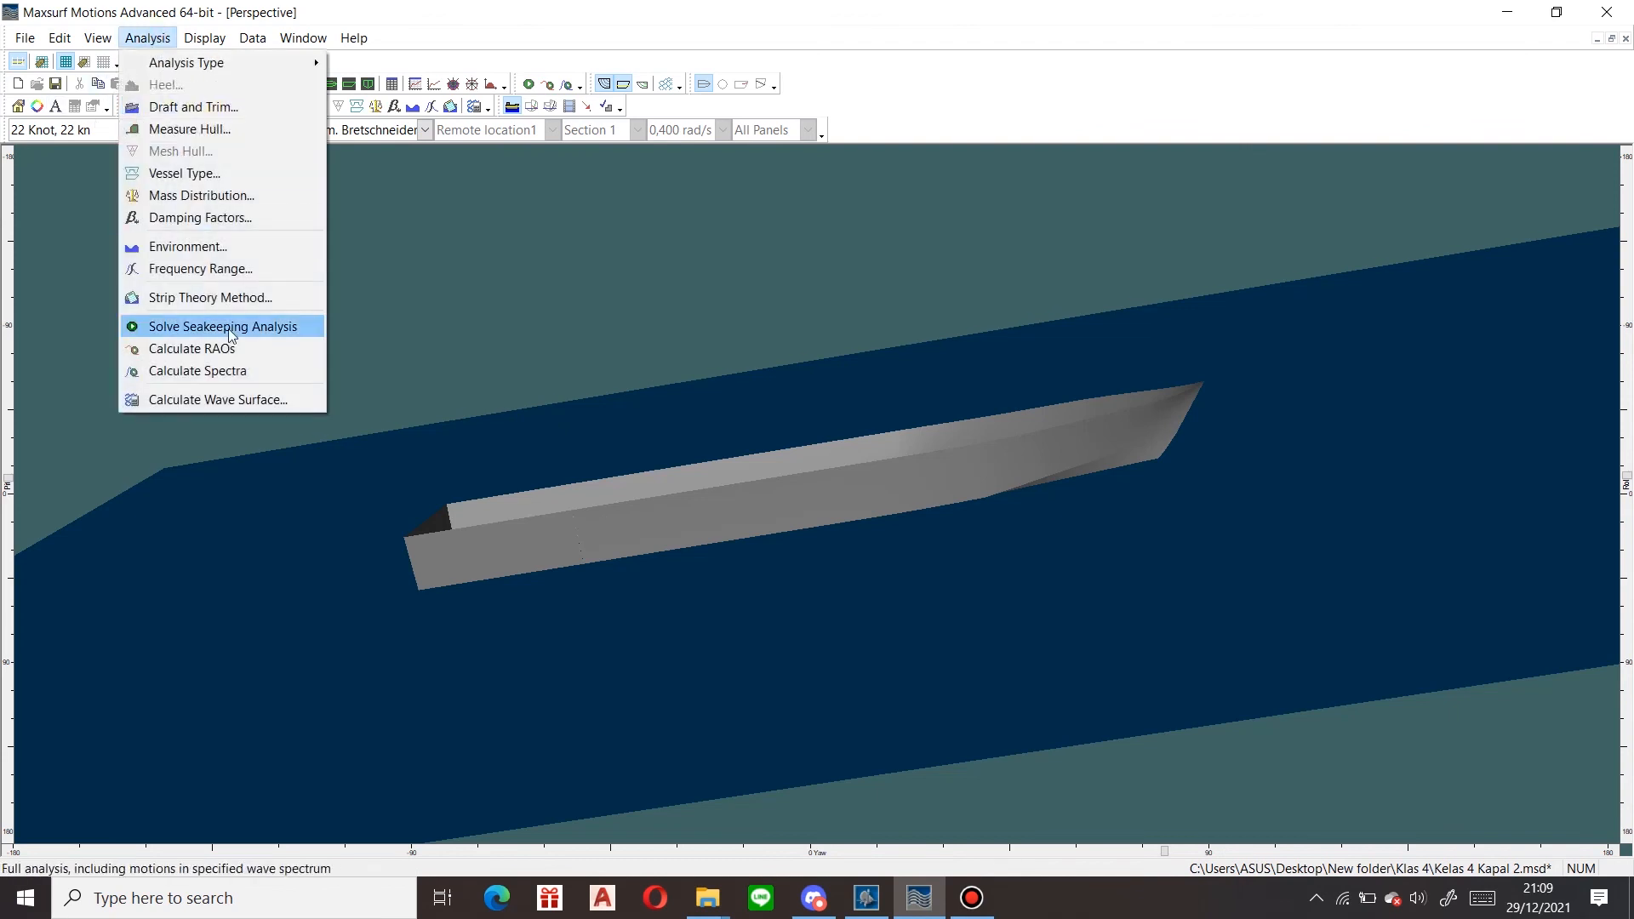
click(241, 402)
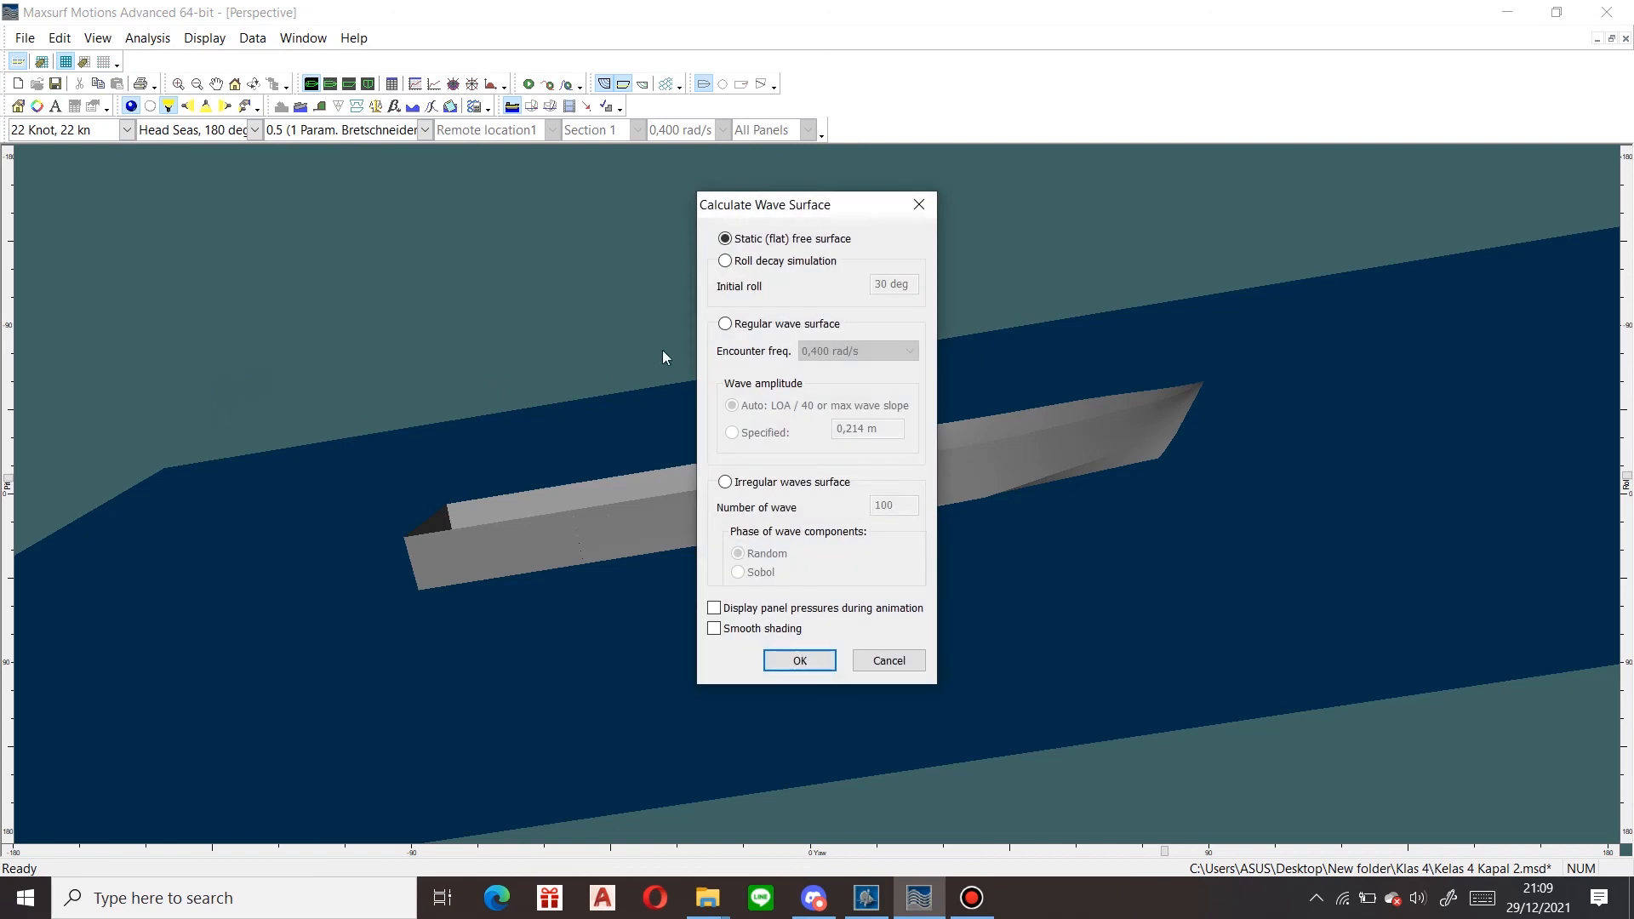
click(744, 482)
double_click(887, 504)
text(2)
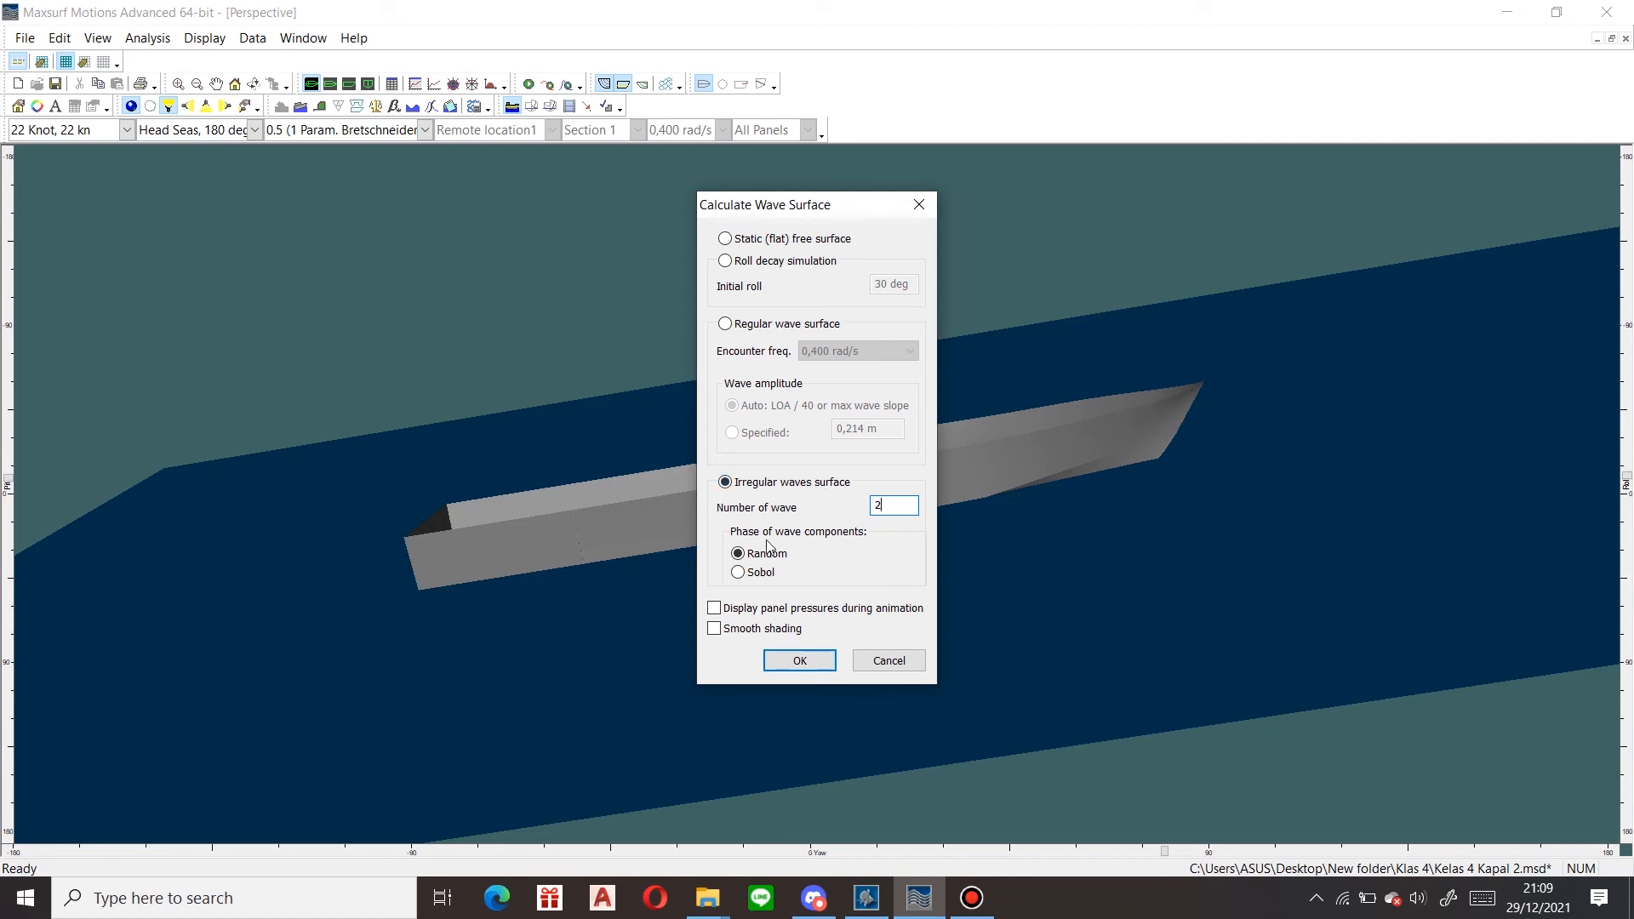
click(799, 661)
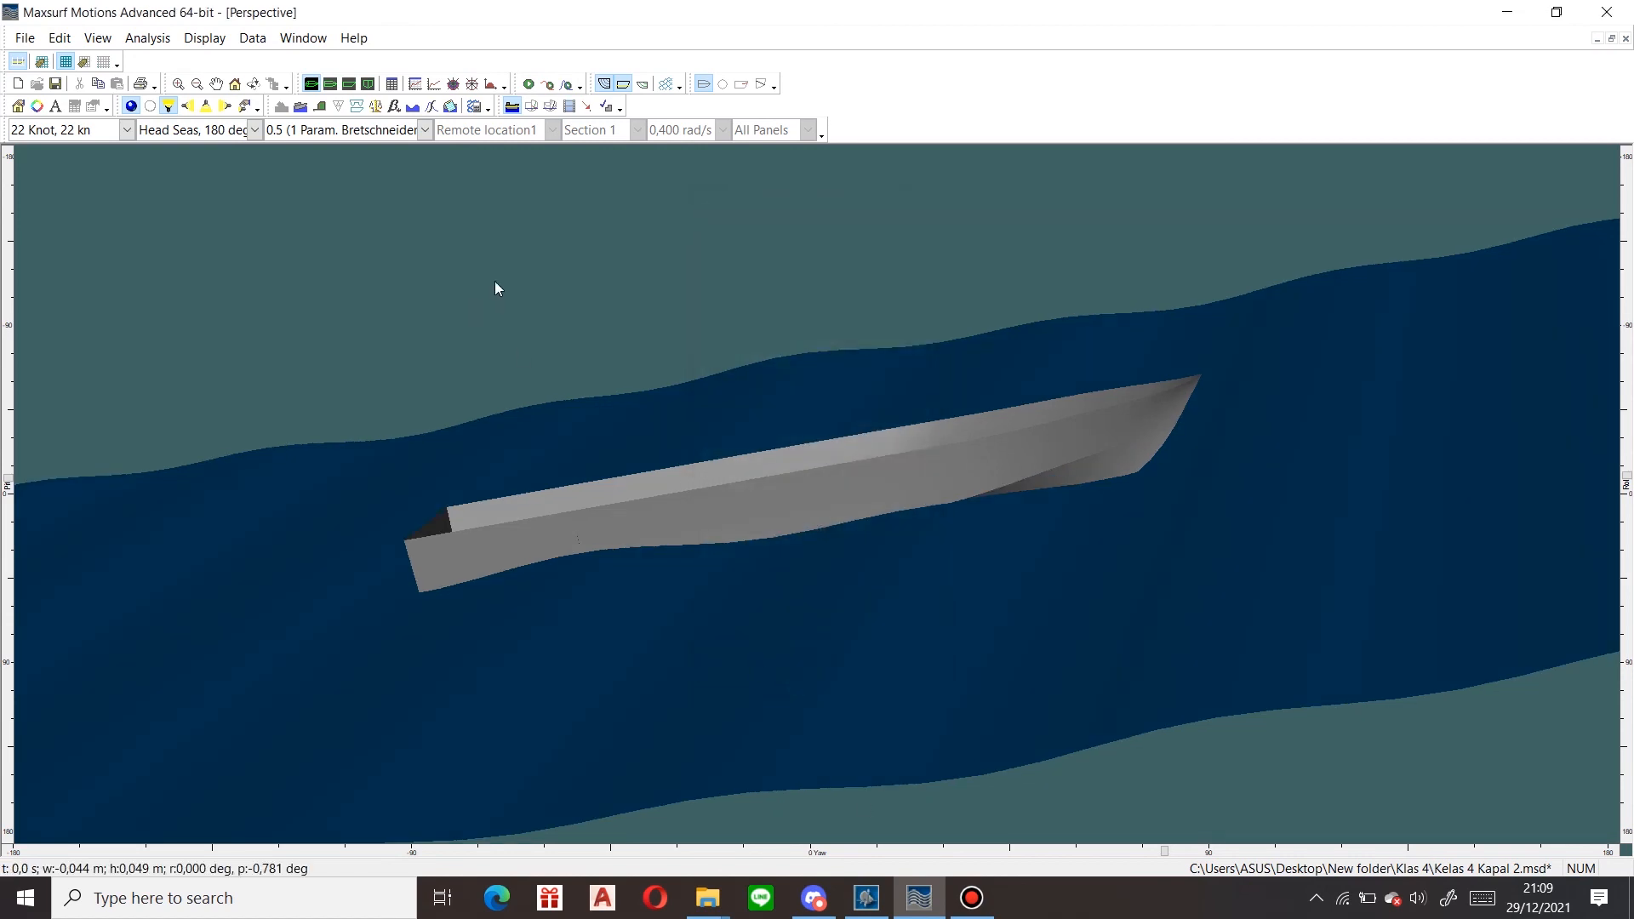
Animate the vessel at 22 knots in head seas, 180 deg, without saving time series data, and stop the animation
click(567, 106)
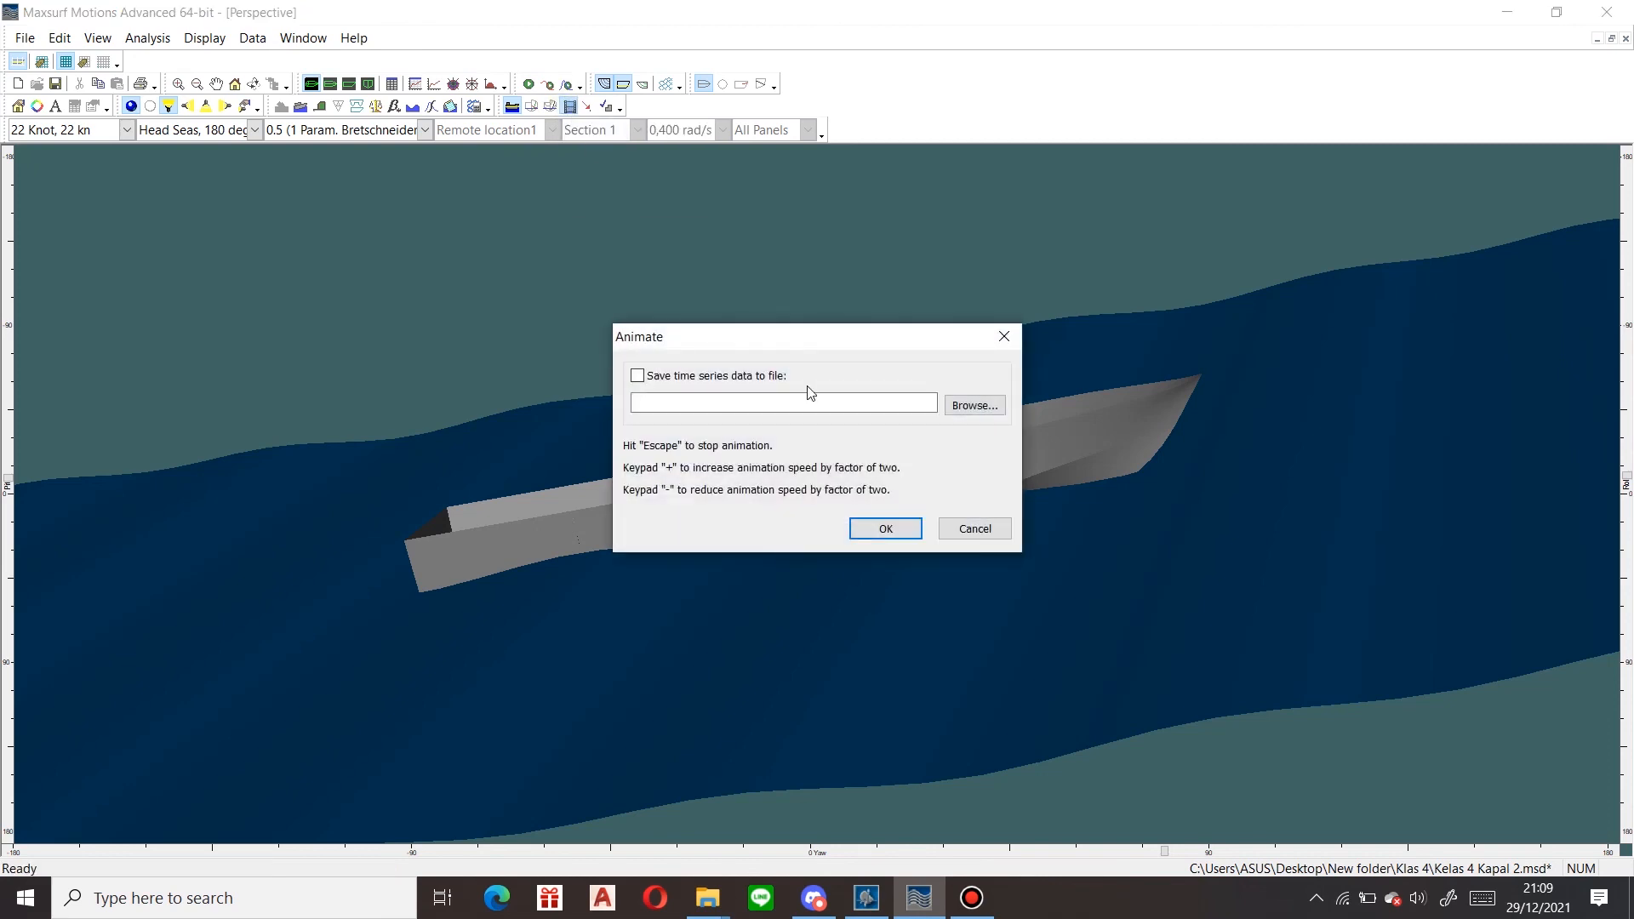
click(884, 522)
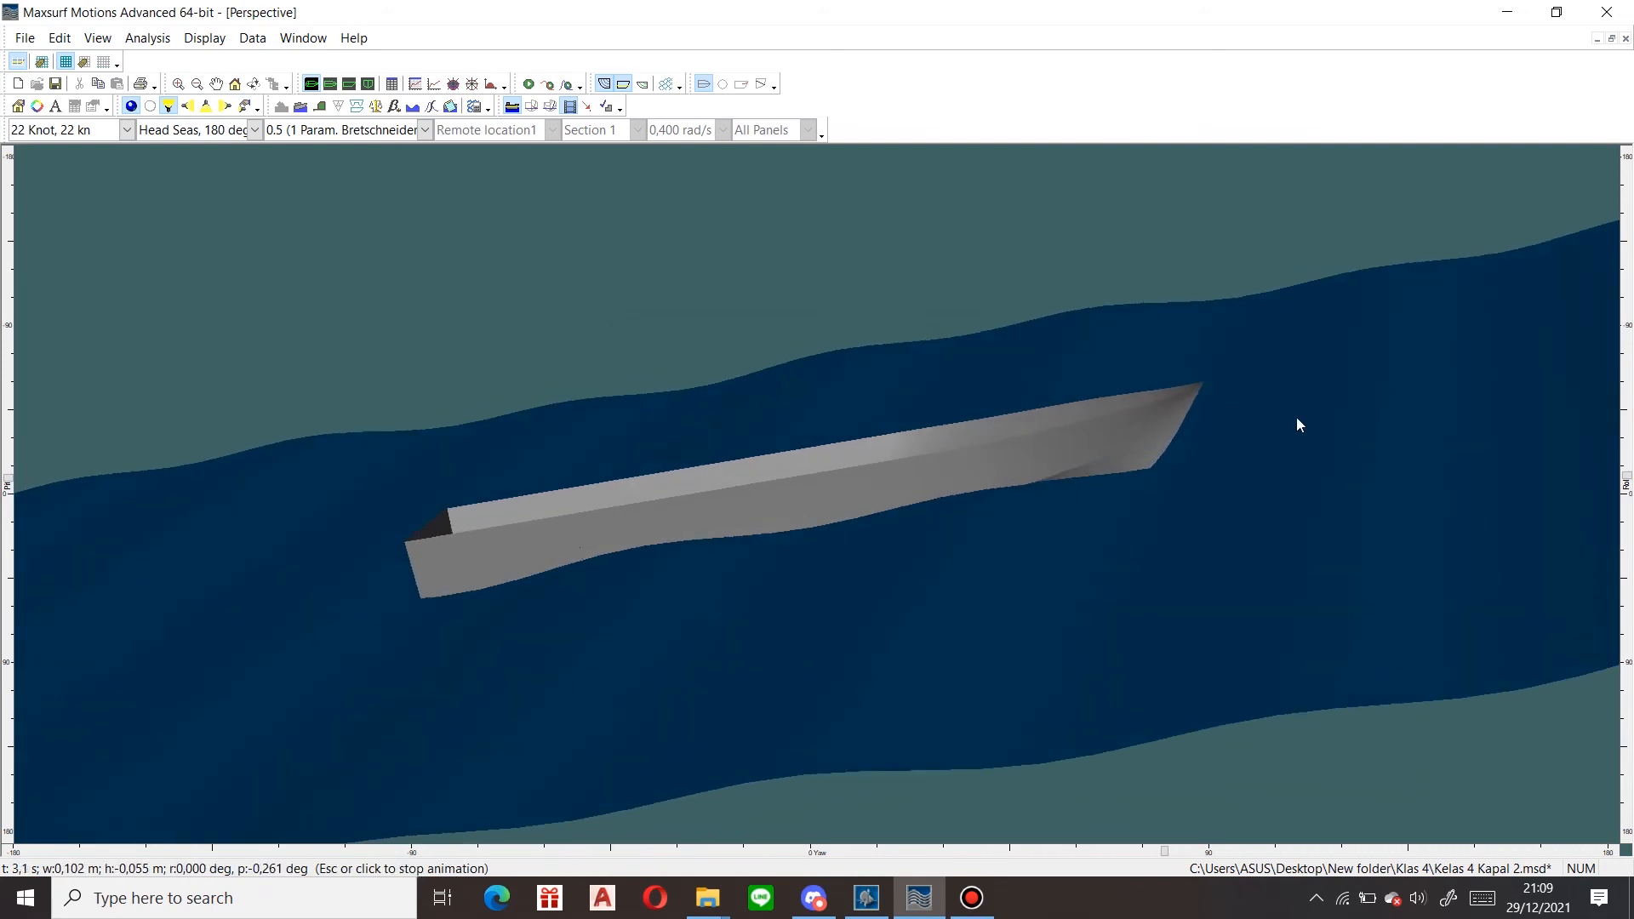
click(630, 502)
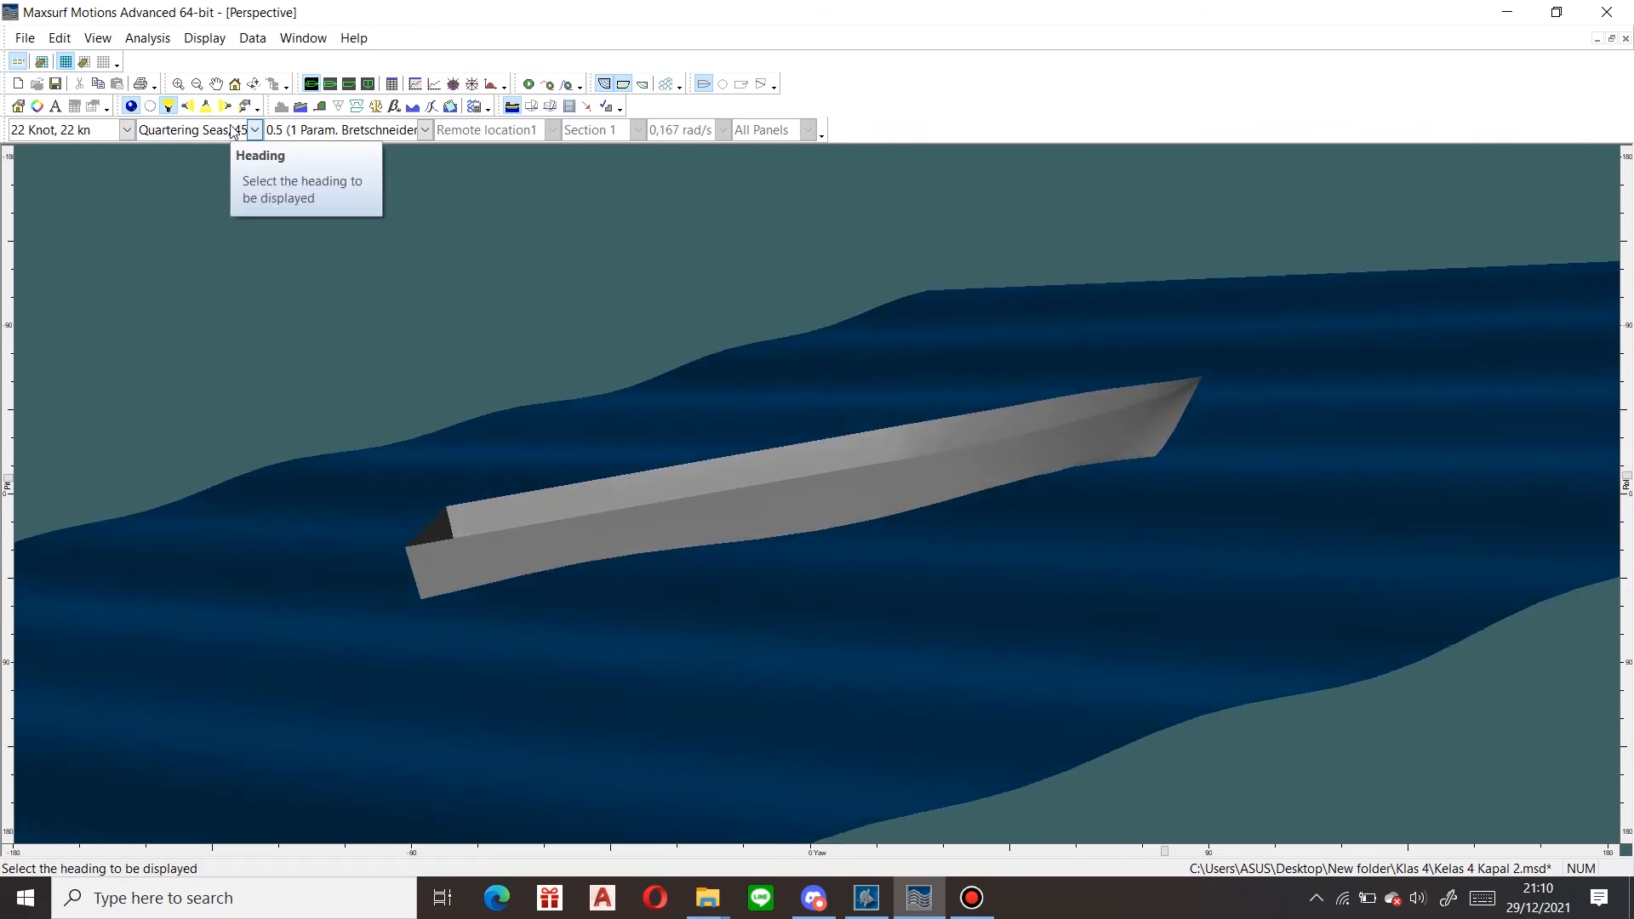
Change the heading to Beam Seas, 90 deg, and animate the 22-knot vessel motion without saving time series data
click(232, 127)
click(235, 187)
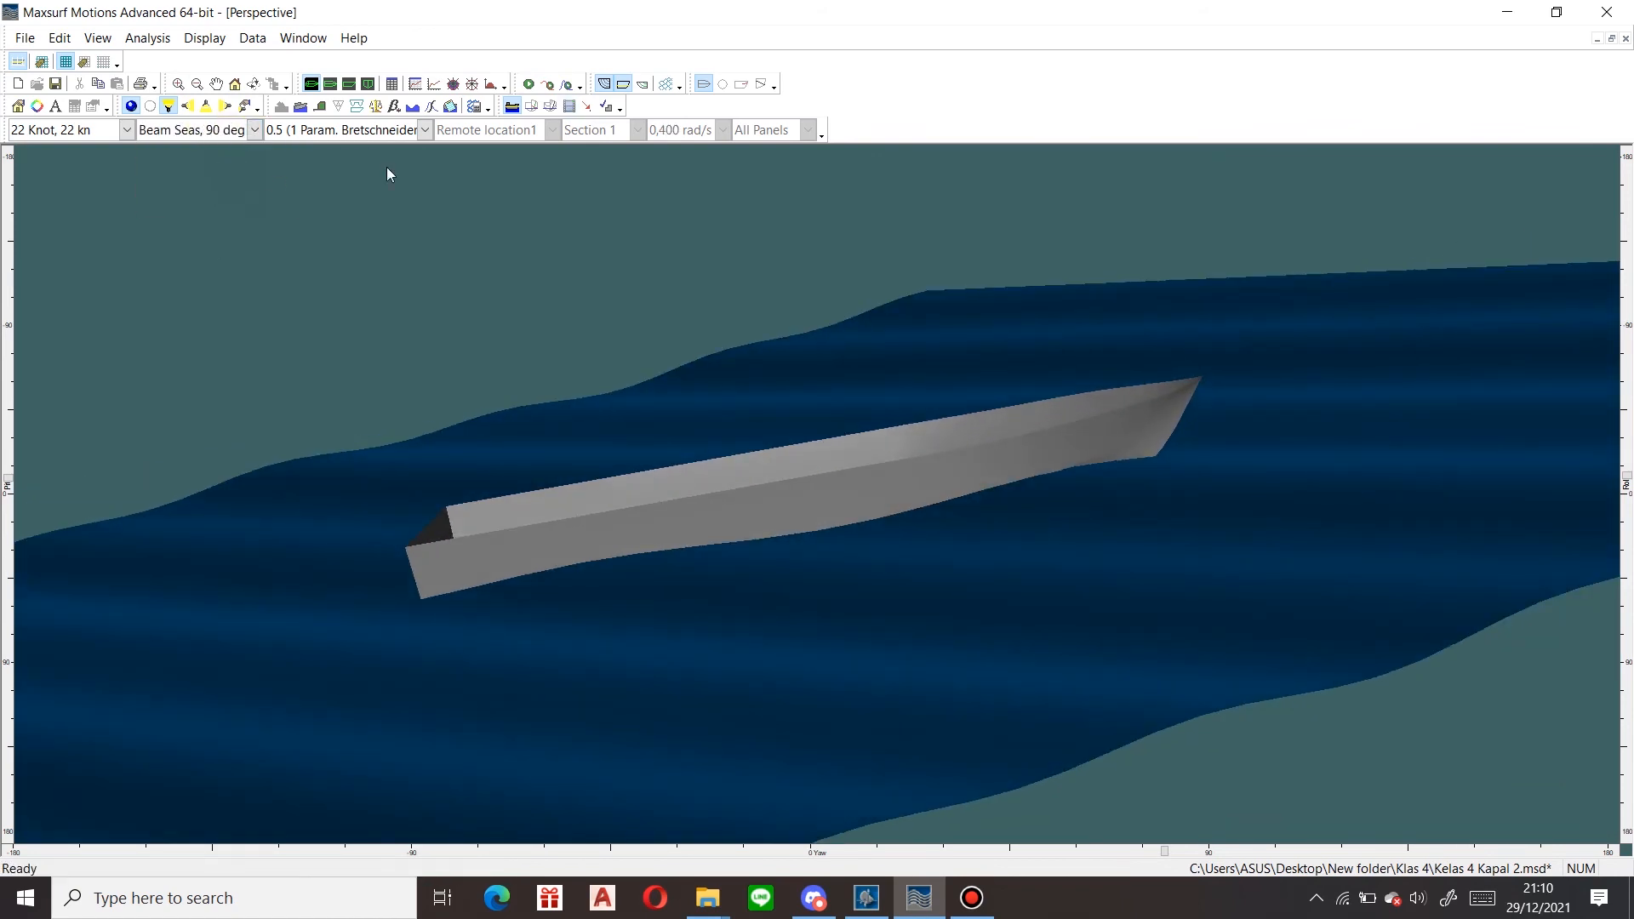
click(569, 105)
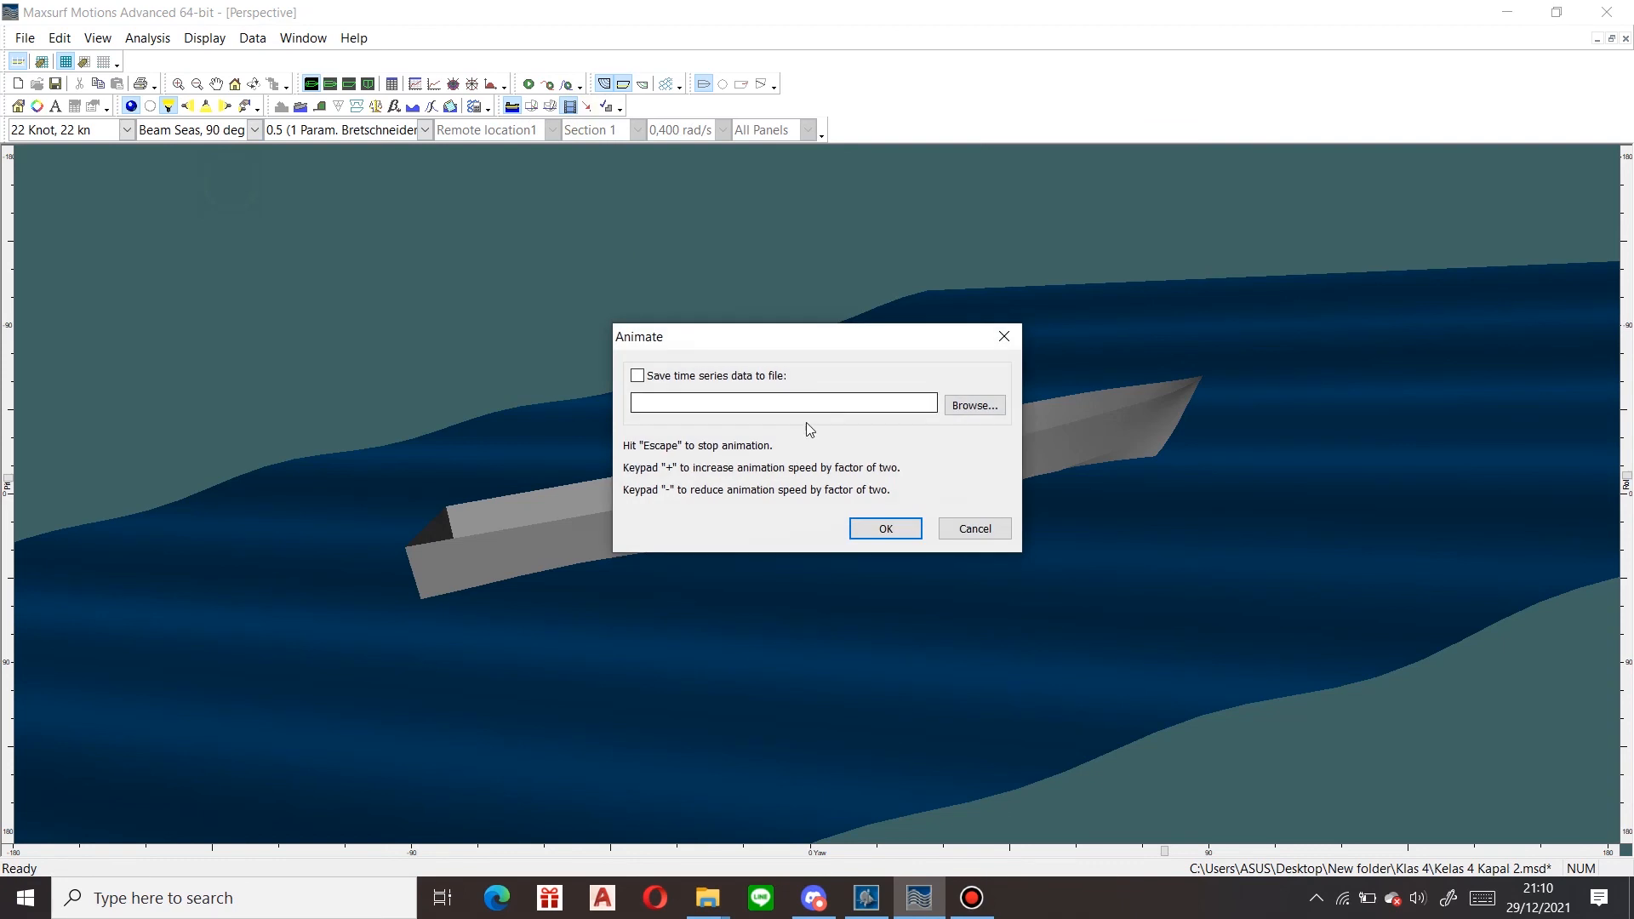
click(885, 531)
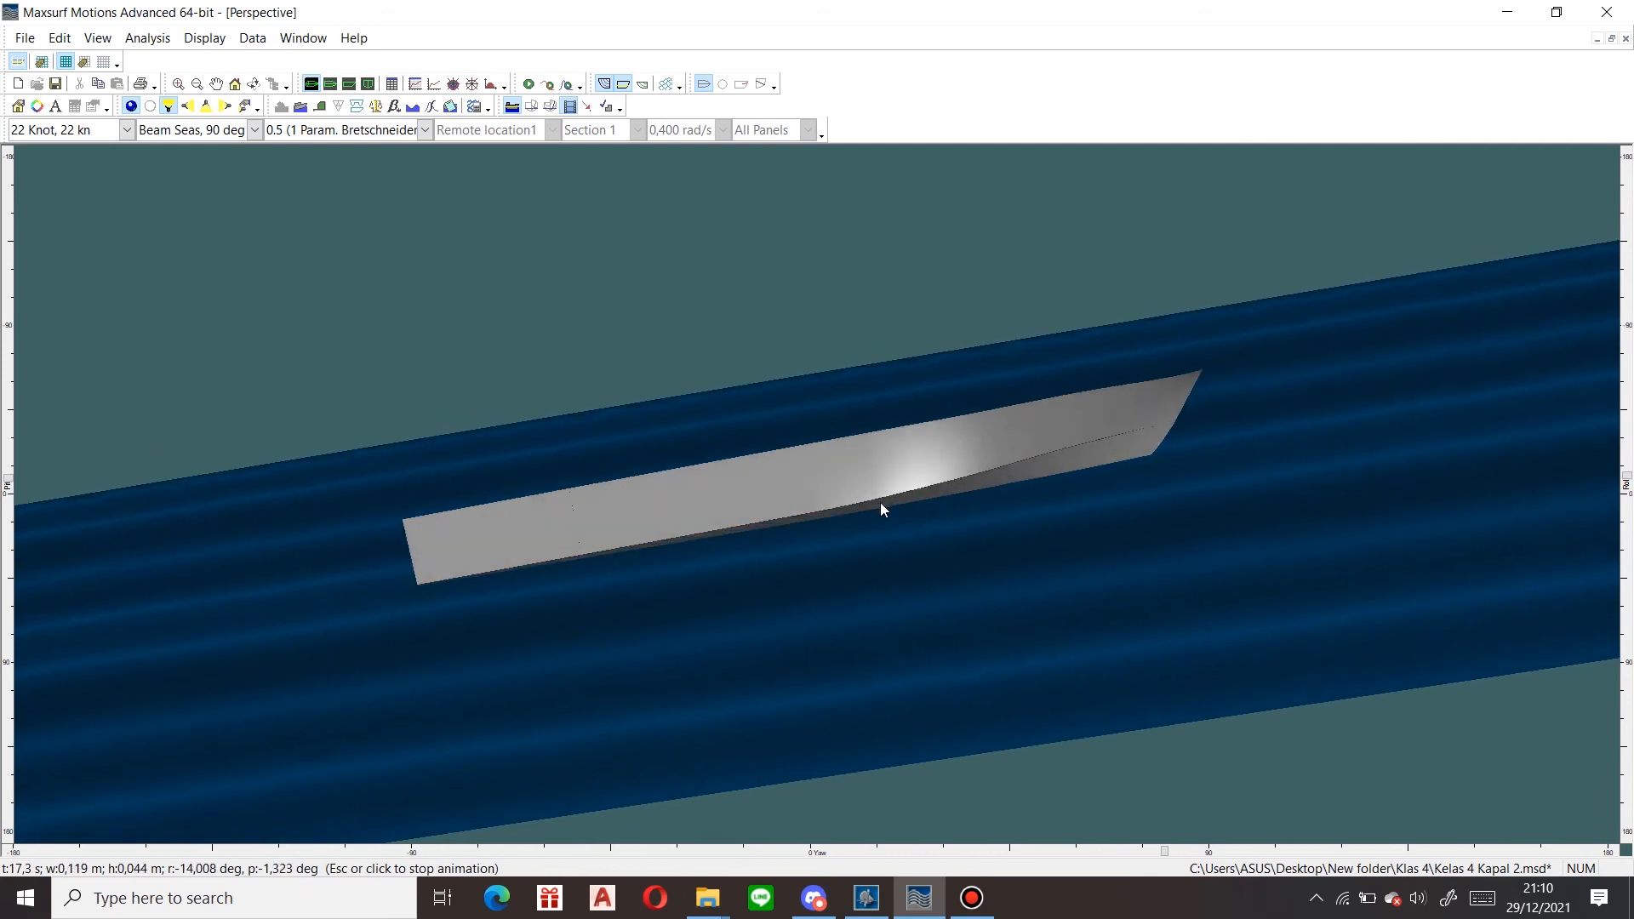
Stop the beam seas animation, then animate the 22-knot vessel in Quartering Seas, 45 deg, without saving time series data, and stop it
click(255, 129)
click(214, 168)
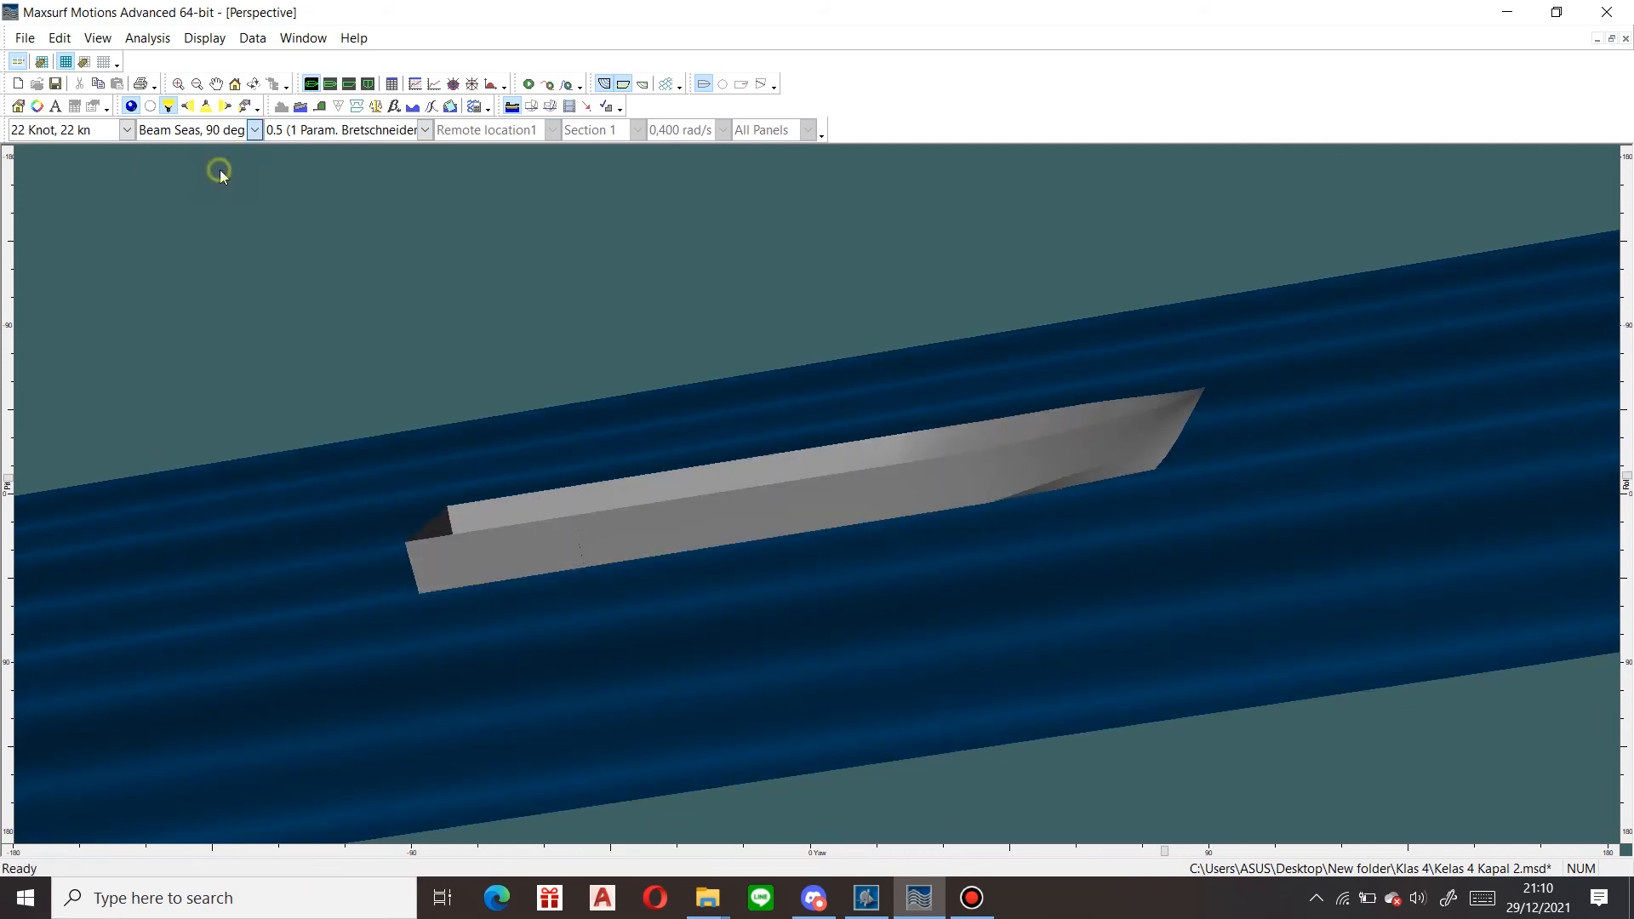
click(570, 105)
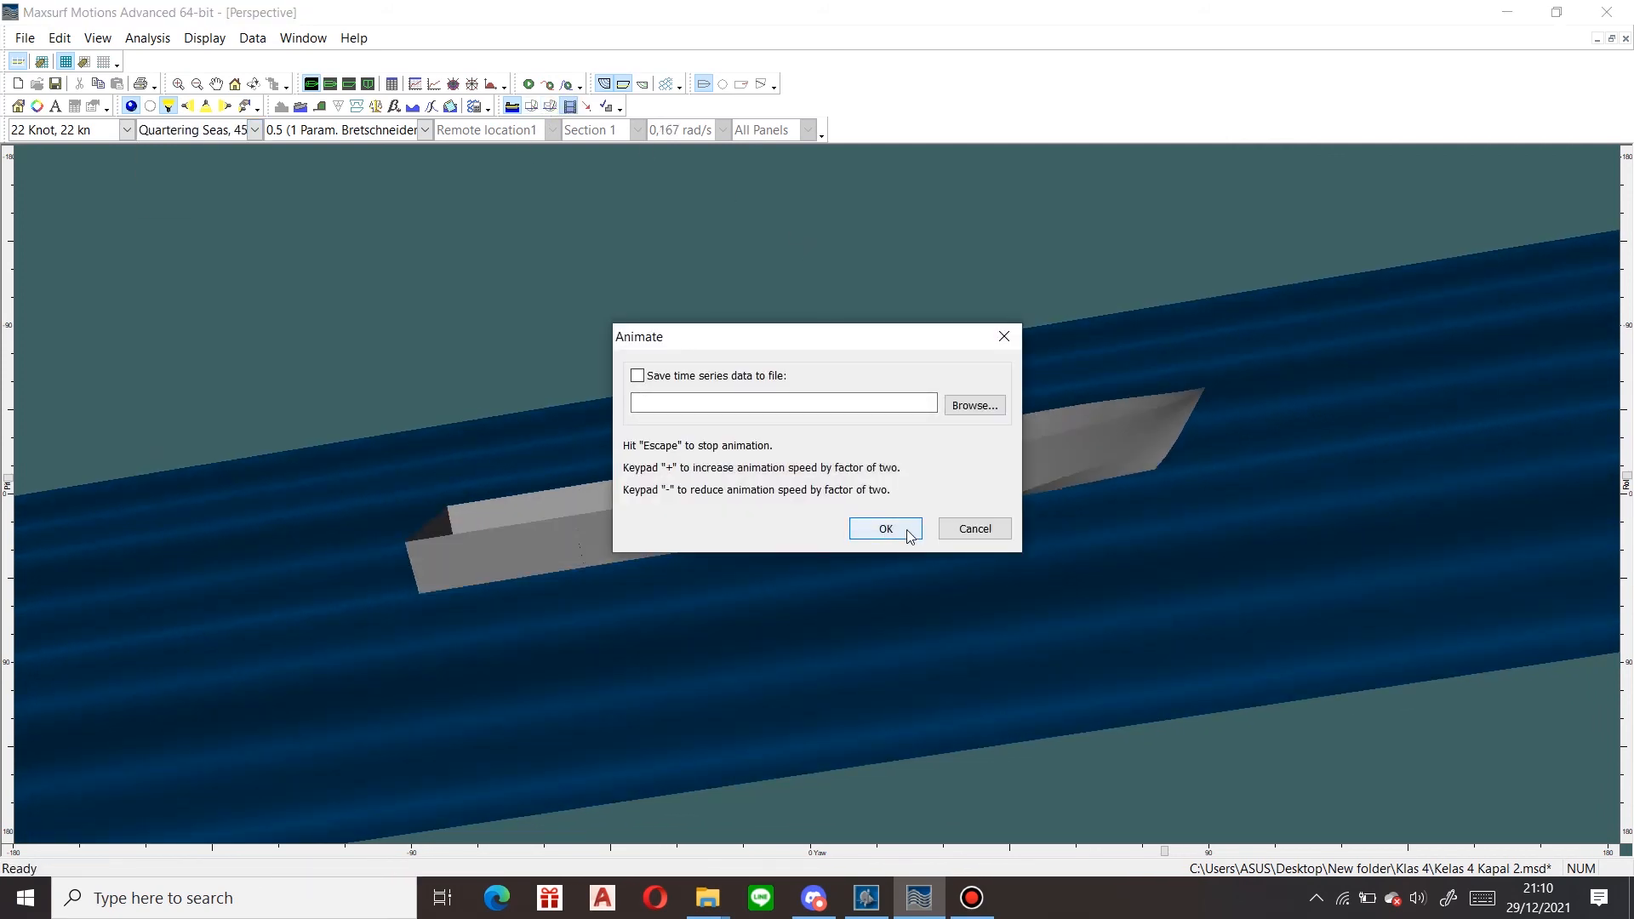
click(909, 533)
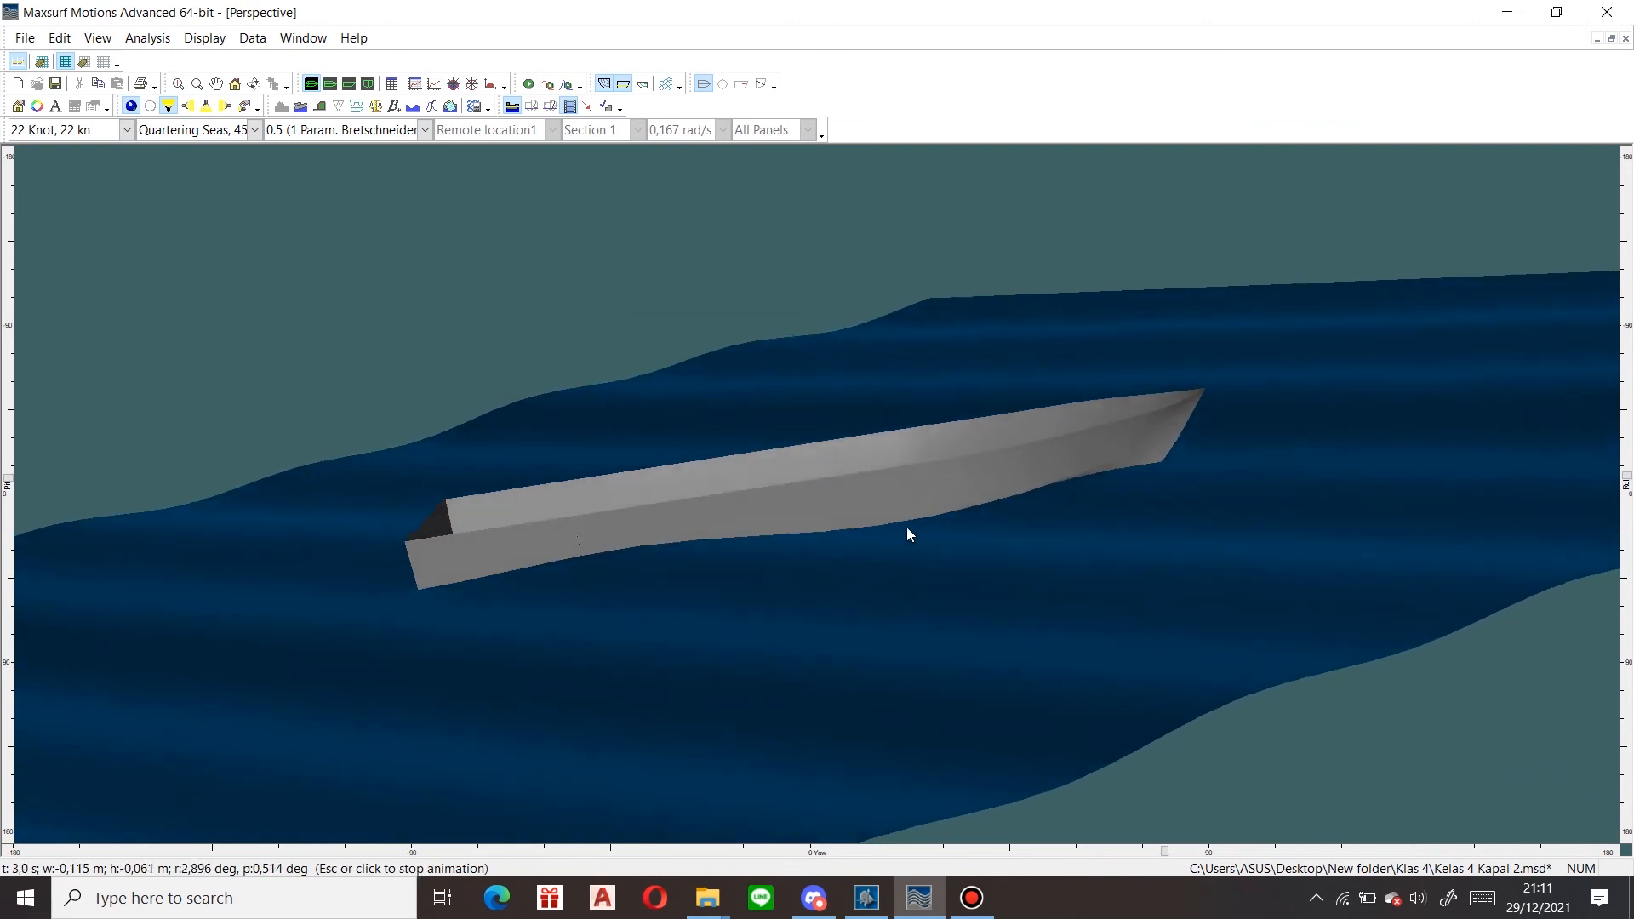
click(695, 399)
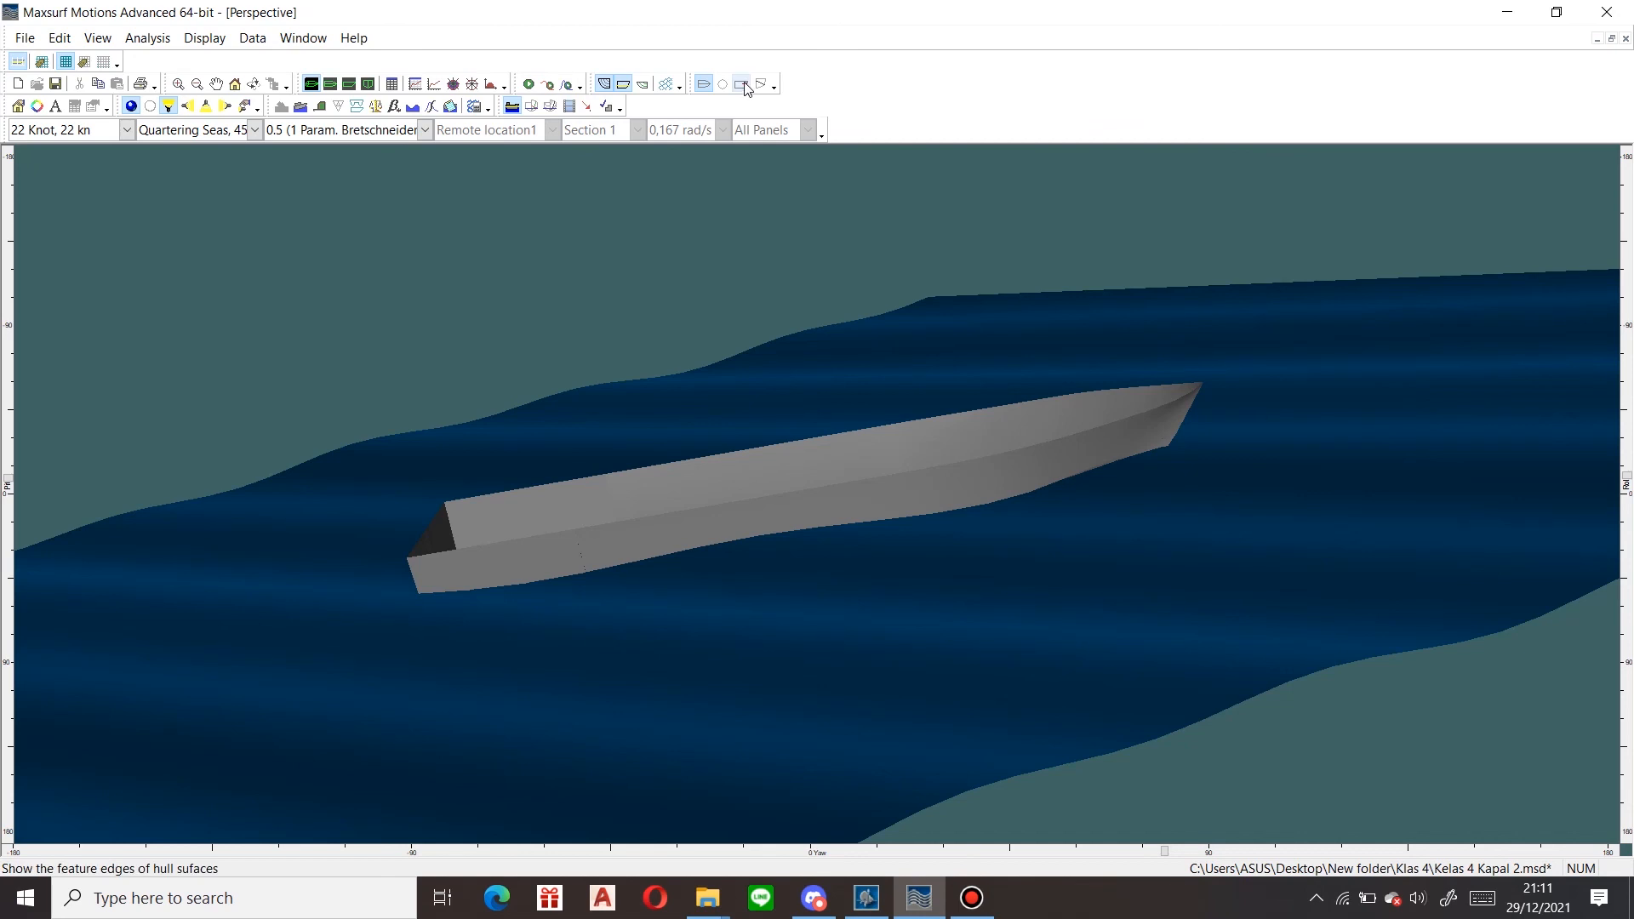
mouse_move(887, 7)
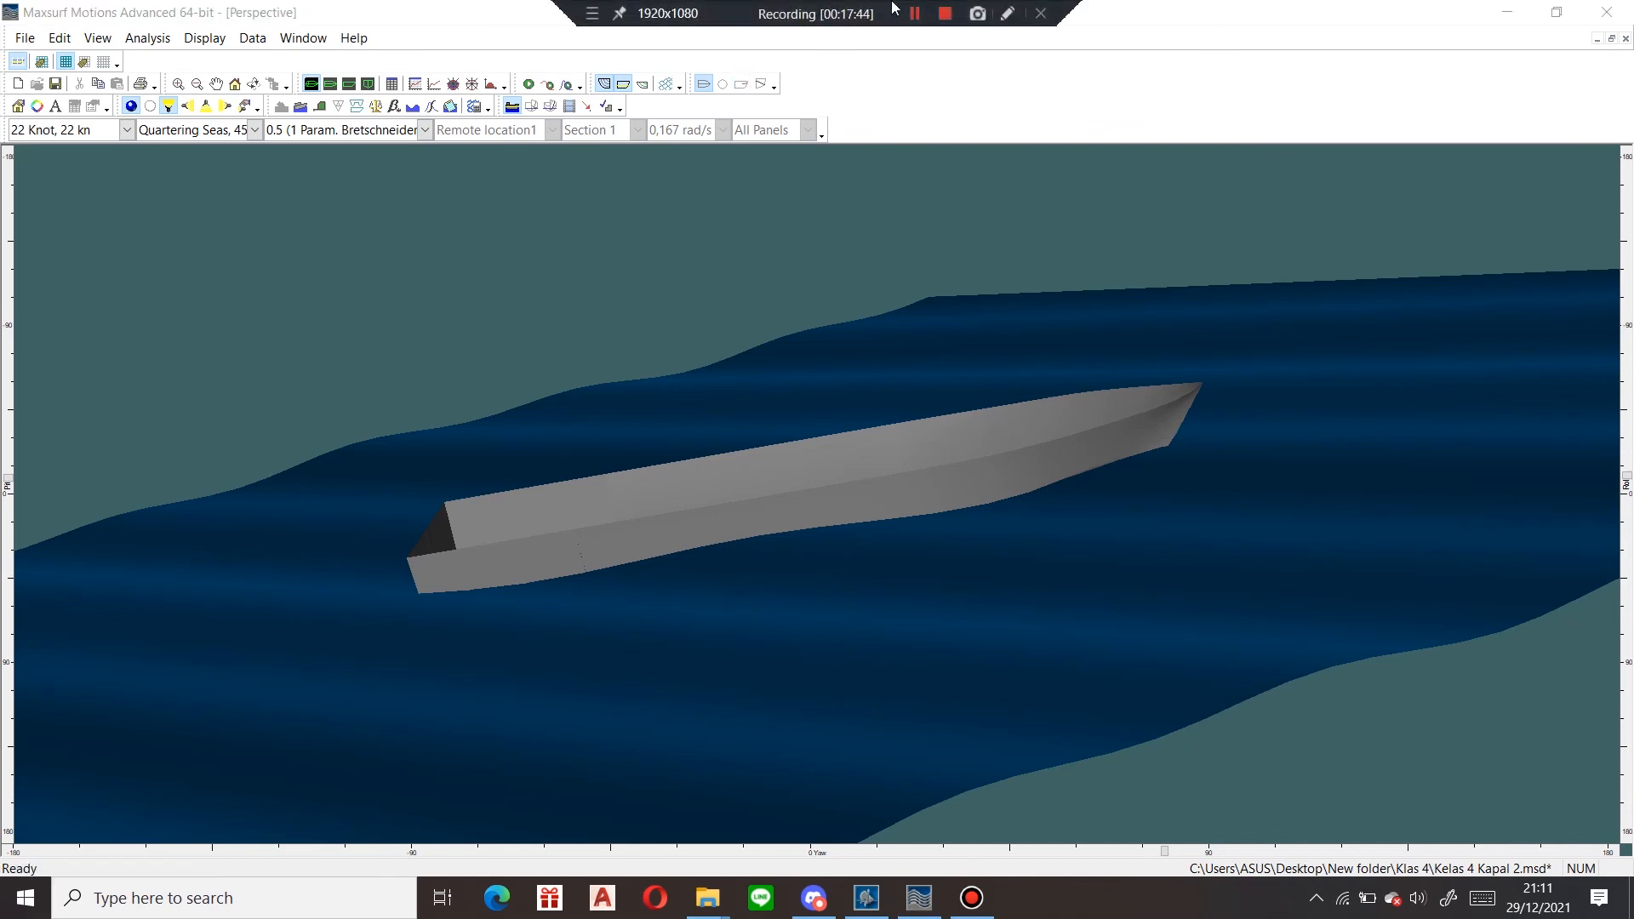